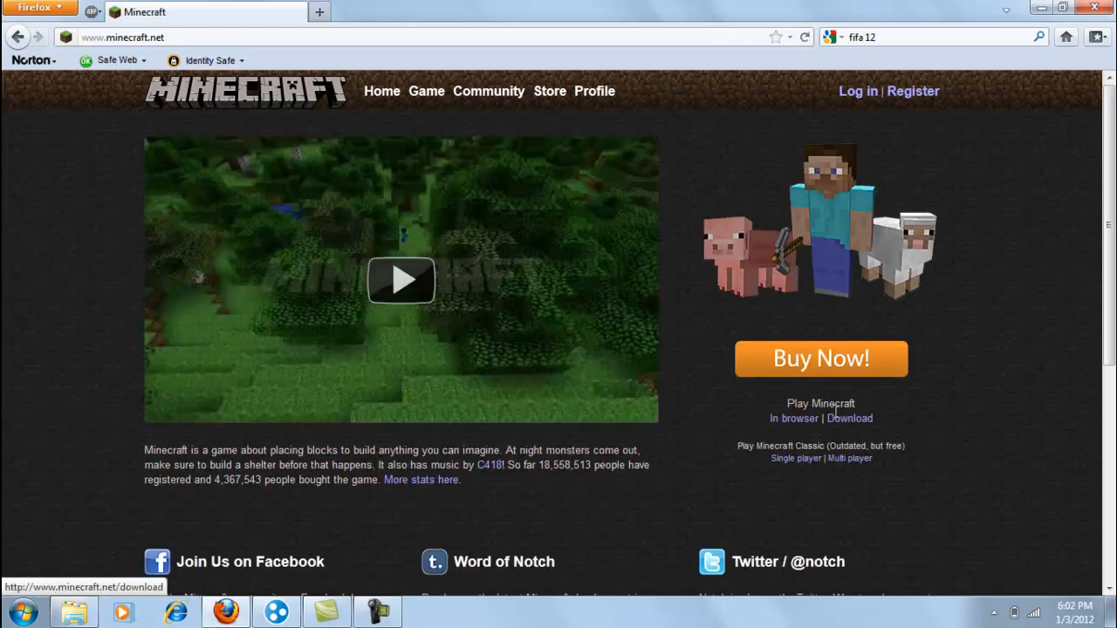
- Download Minecraft_Server.exe from the Minecraft download page, saving the file and clearing the browser and download windows from the desktop
left_click_drag(782, 406, 875, 404)
left_click(861, 422)
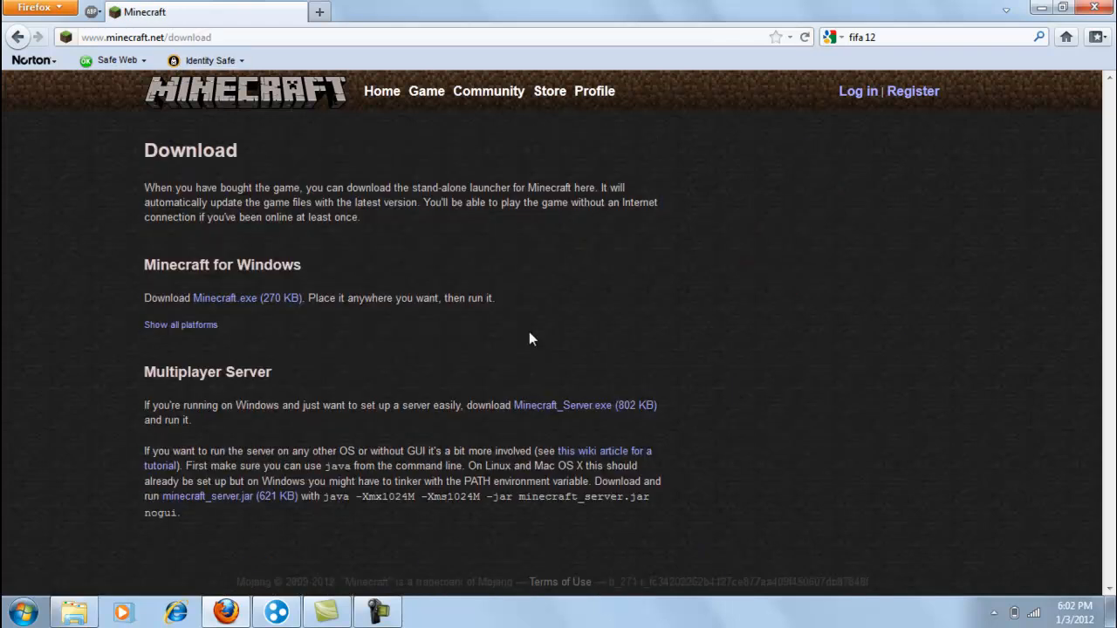
left_click_drag(143, 372, 301, 373)
left_click(260, 395)
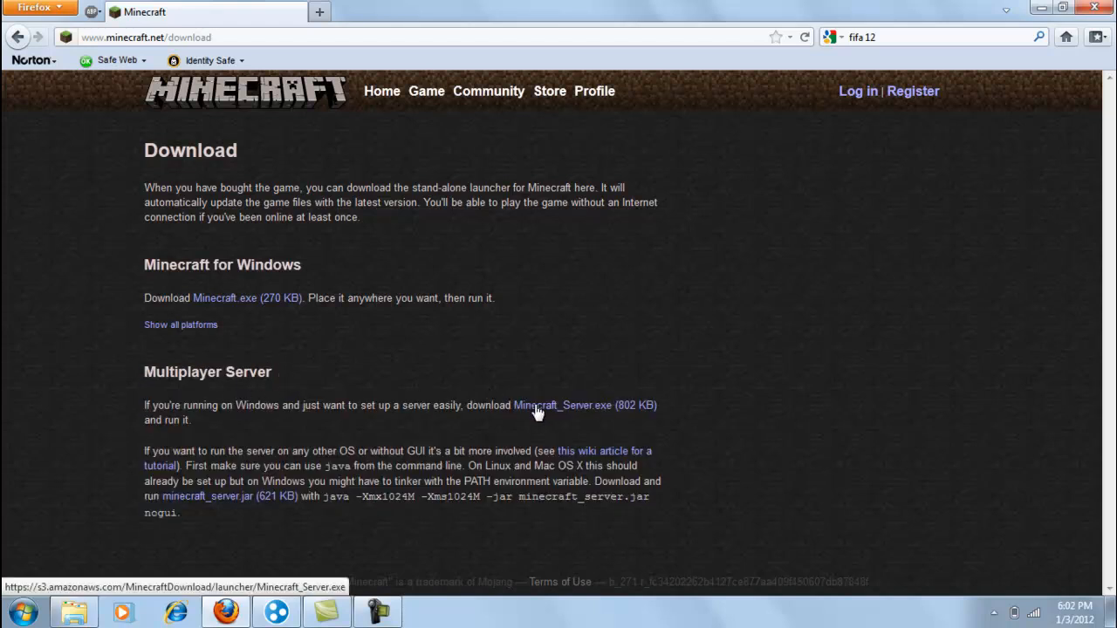
left_click(584, 407)
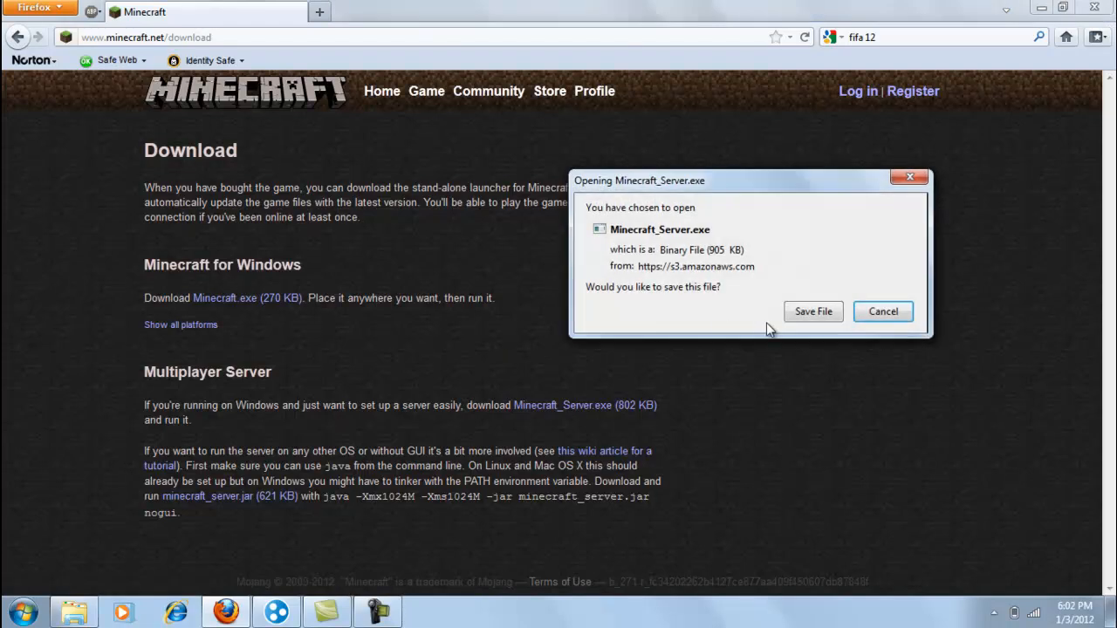
left_click(812, 312)
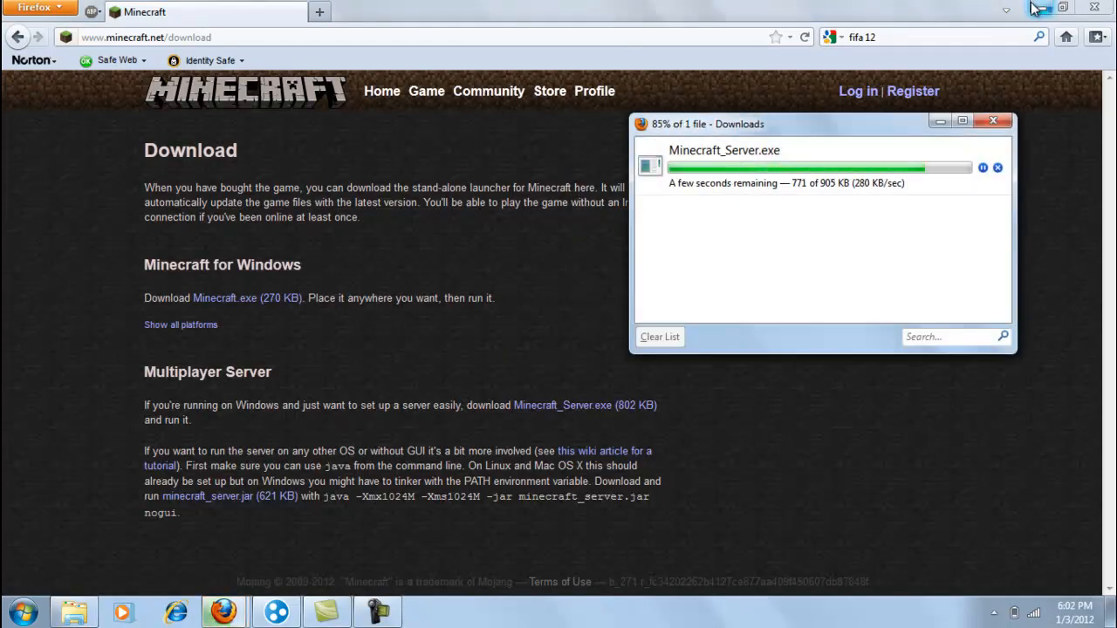
left_click(1042, 8)
left_click(993, 120)
- Create a new desktop folder named "Minecraft Server"
right_click(530, 300)
mouse_move(626, 483)
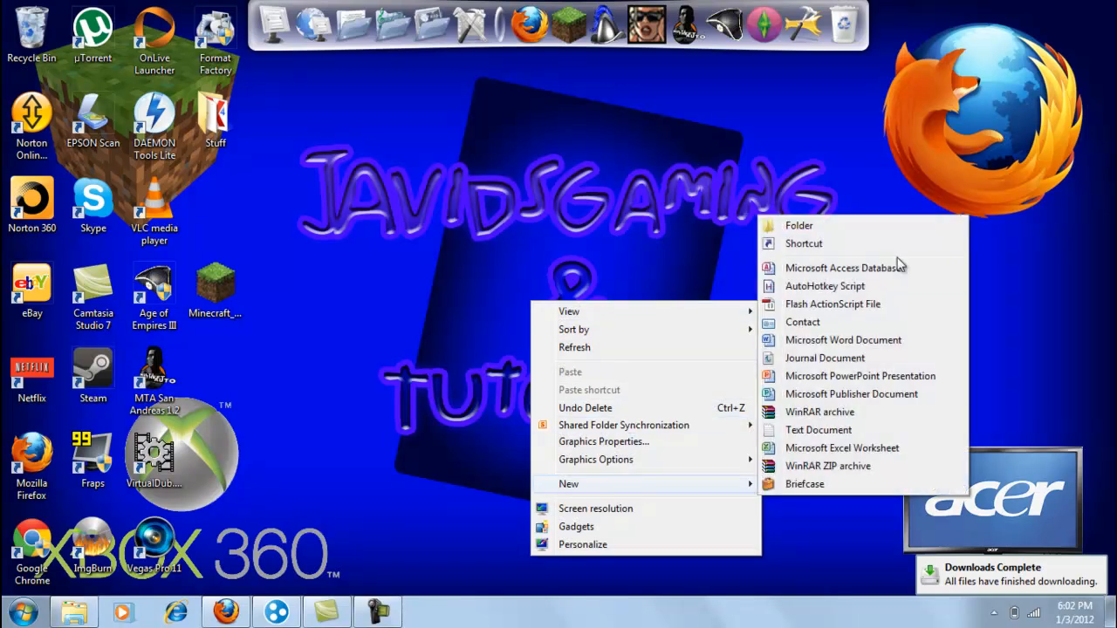
left_click(867, 223)
type("Minecraft Server")
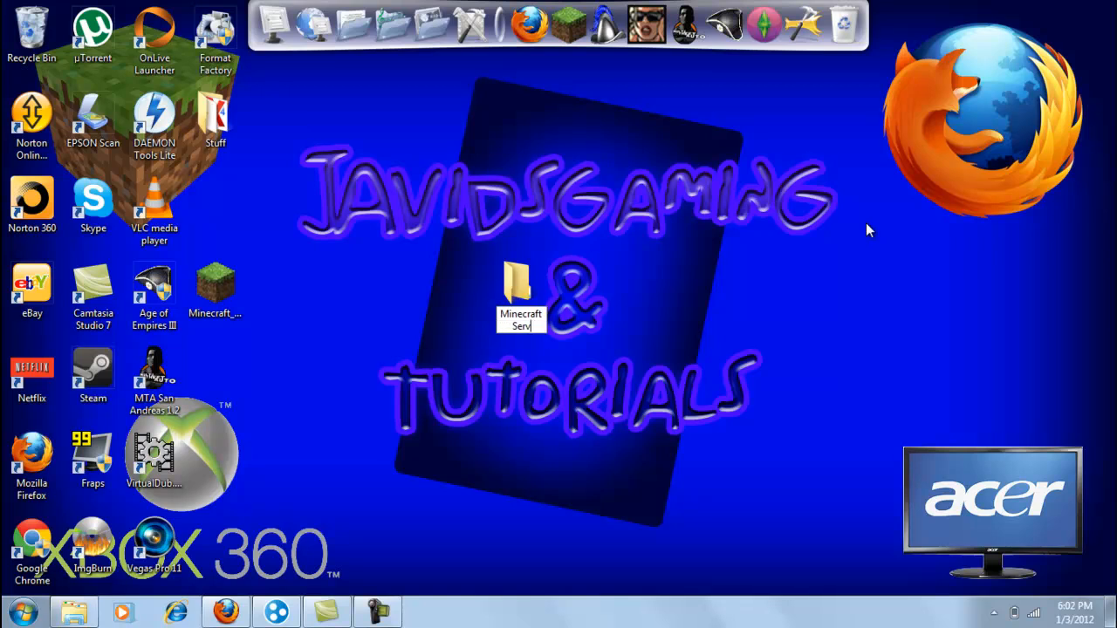
key("Return")
- Move the downloaded Minecraft_Server.exe into the Minecraft Server folder and run it from there
left_click_drag(225, 282, 521, 296)
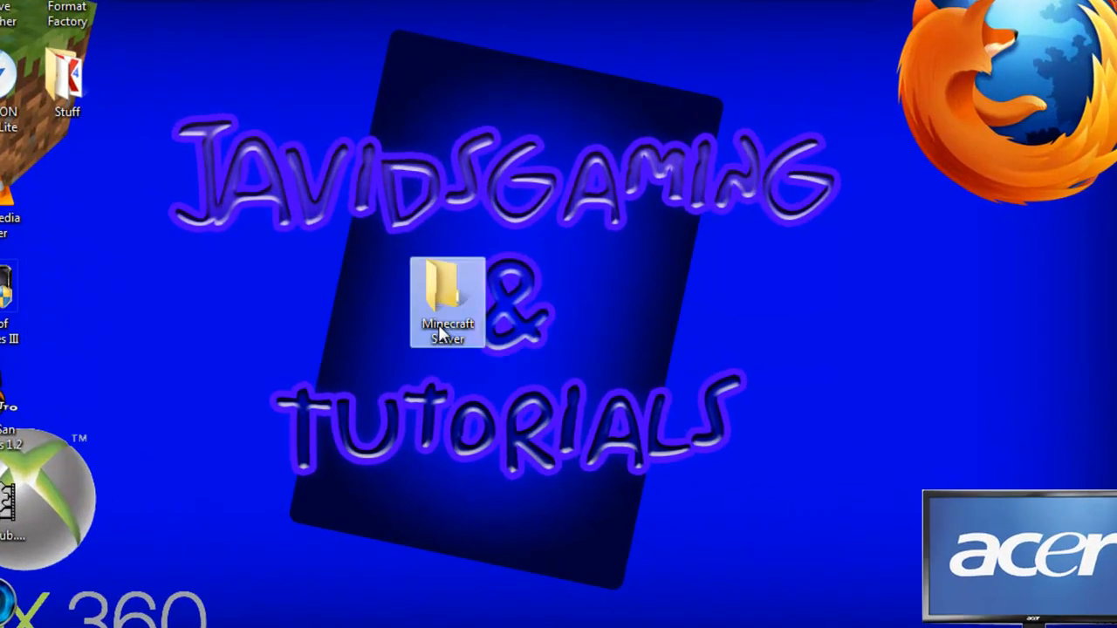
double_click(521, 295)
double_click(615, 194)
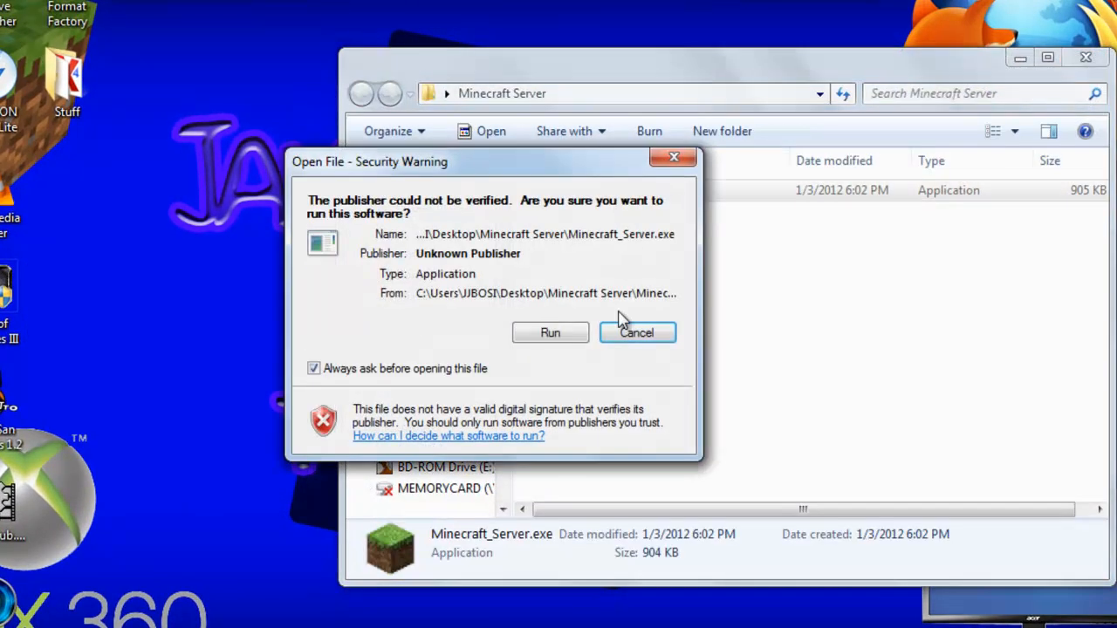
left_click(545, 334)
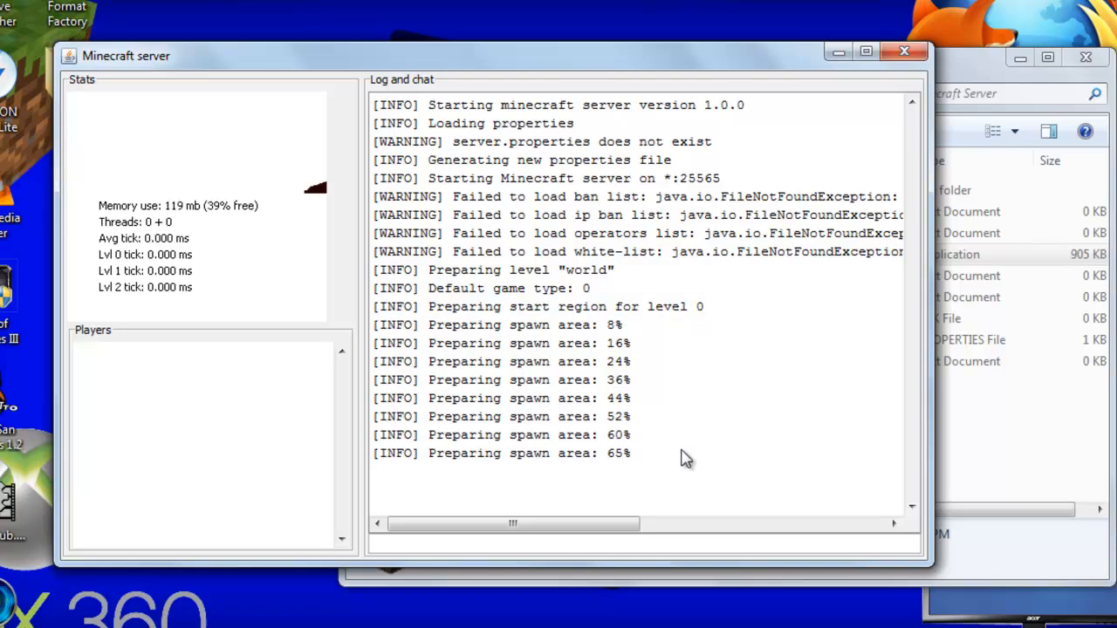
- Review the server's startup log and the files generated in the Minecraft Server folder
left_click_drag(378, 324, 603, 398)
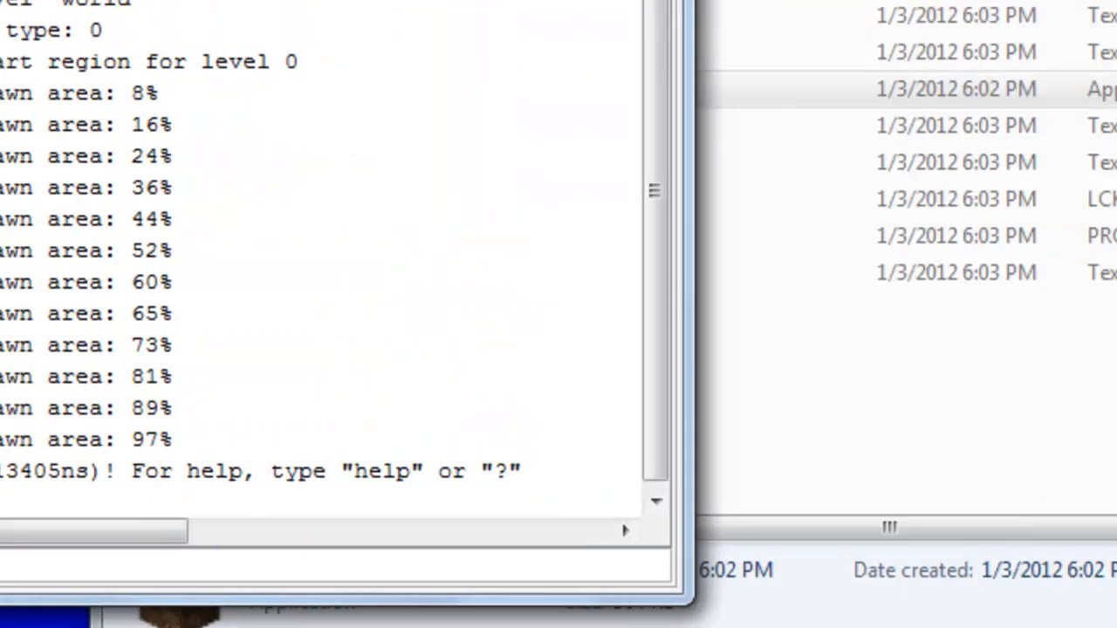
left_click(786, 90)
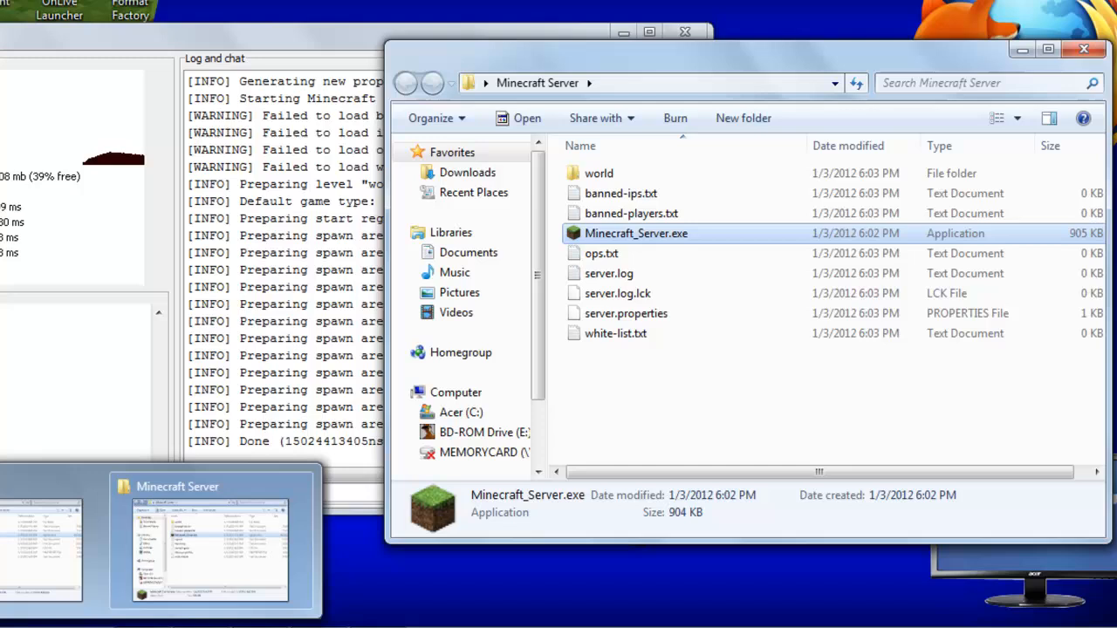
left_click(70, 612)
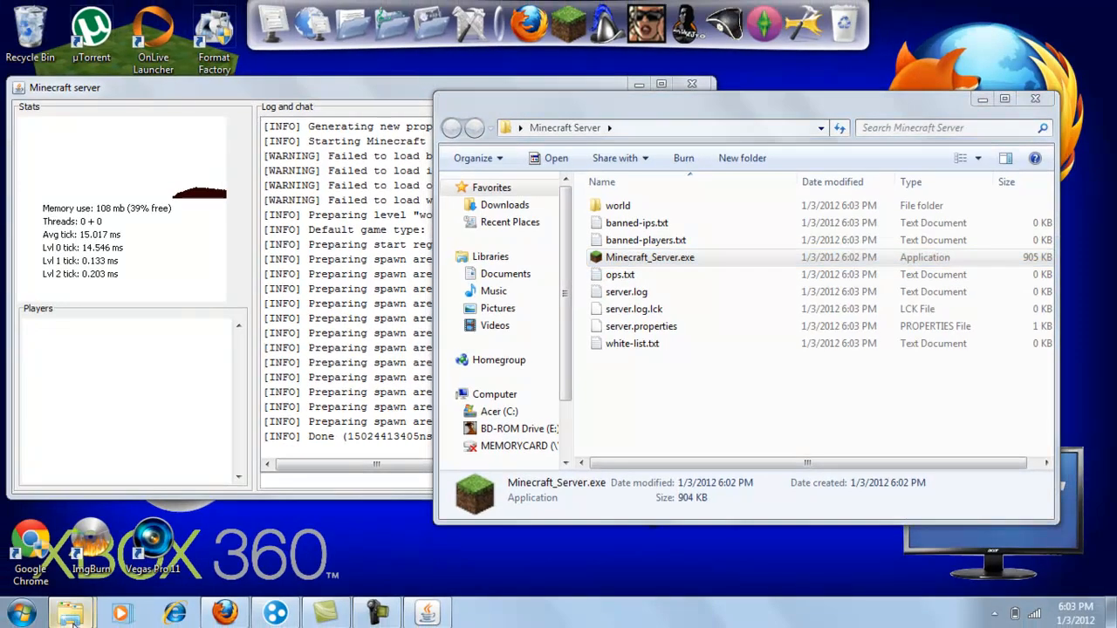
left_click(69, 613)
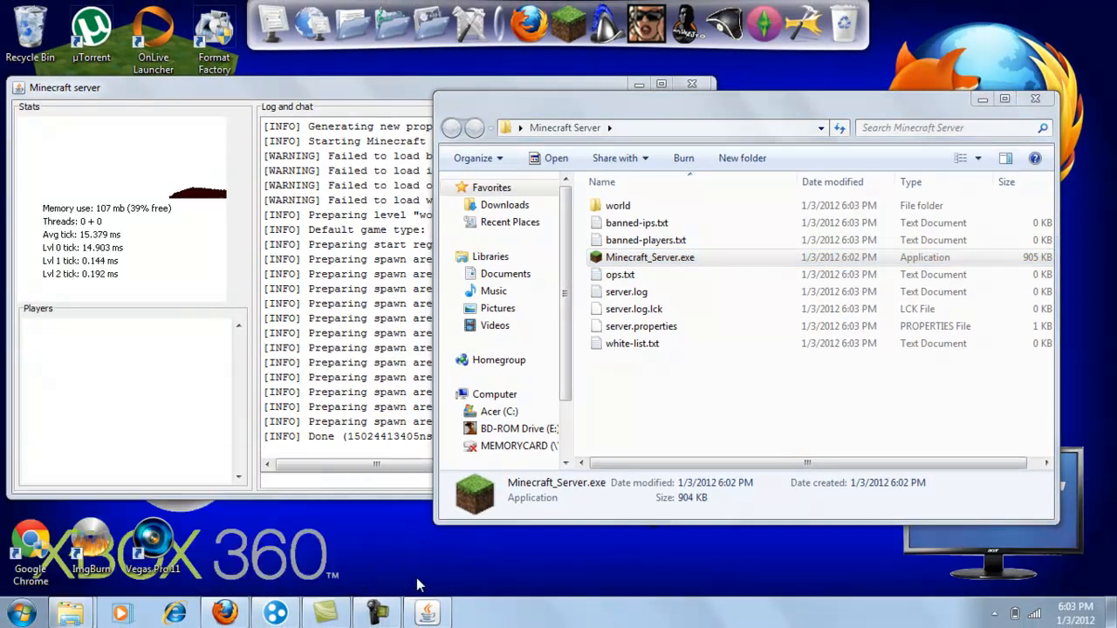
- Open the .minecraft folder under AppData\Roaming to view its contents beside the server folder, and close it
key("super+r")
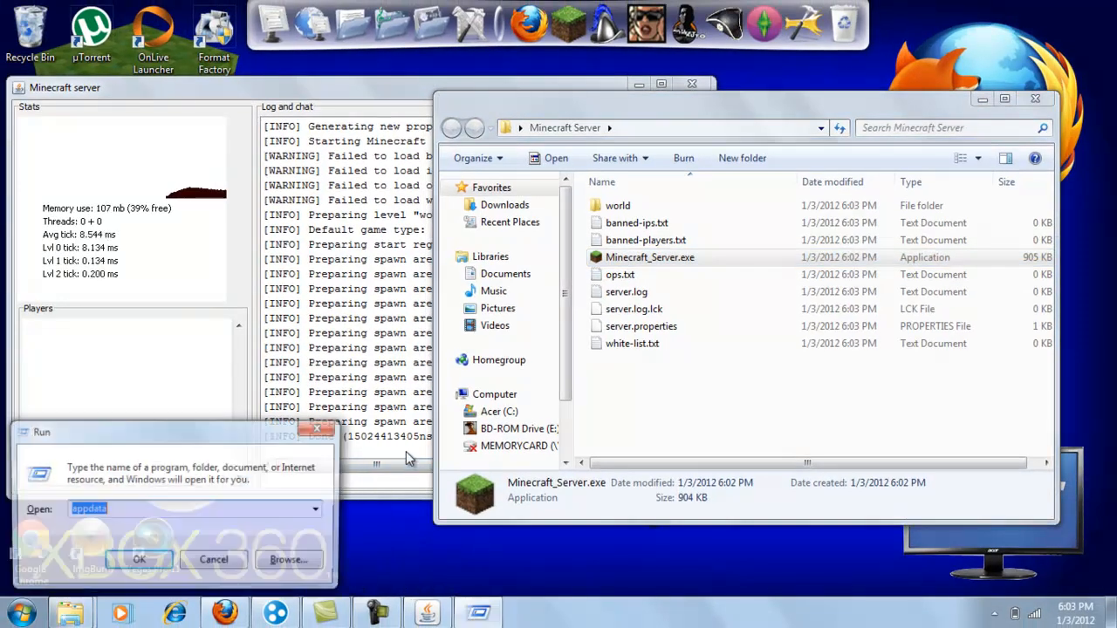
key("Return")
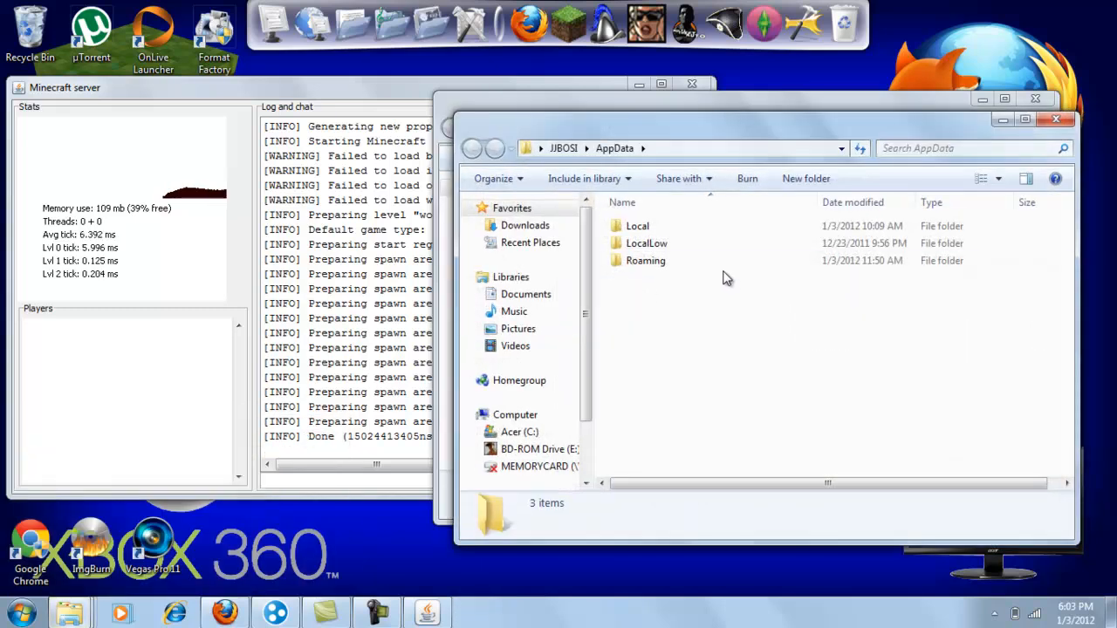
double_click(723, 262)
double_click(666, 226)
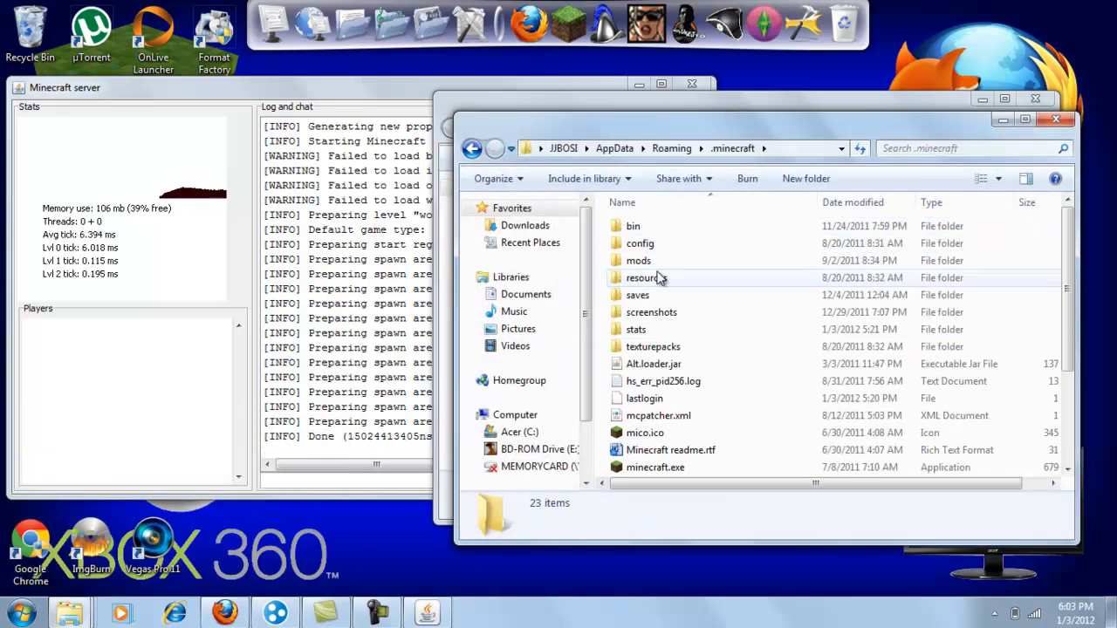
left_click_drag(621, 153, 395, 225)
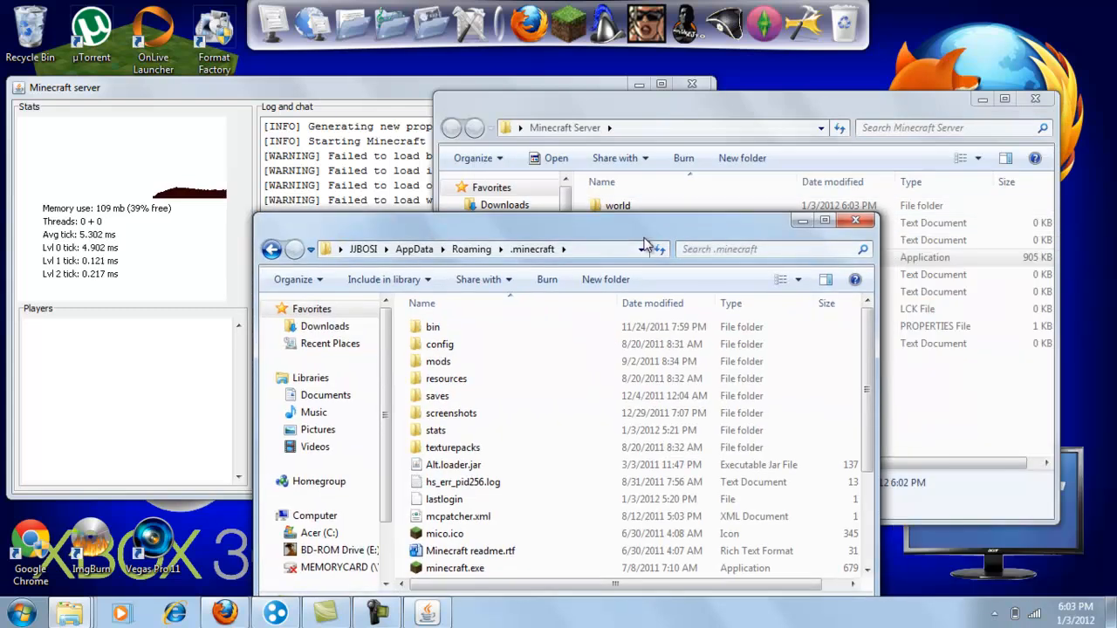
left_click(857, 221)
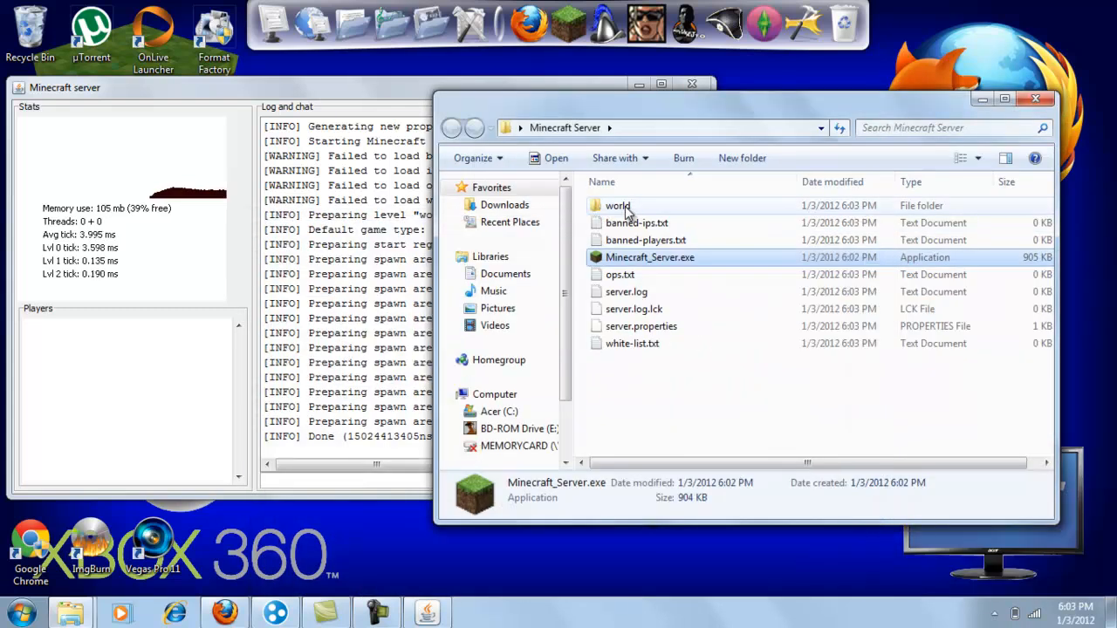
- Close the running Minecraft server and reposition the Minecraft Server folder window
left_click(399, 112)
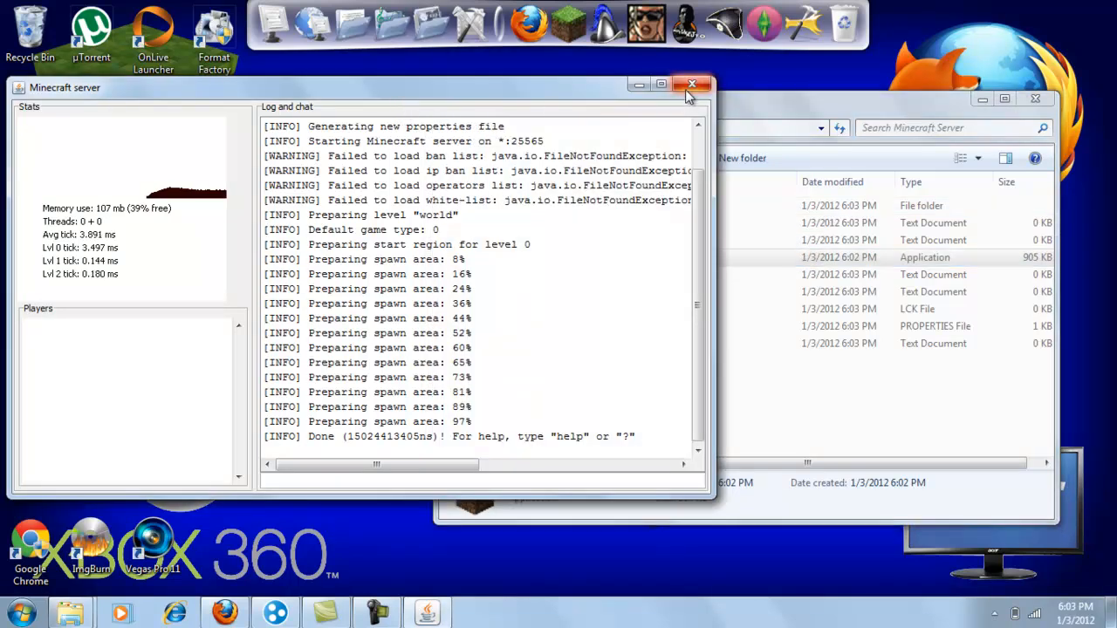
left_click(754, 103)
left_click_drag(630, 110, 520, 81)
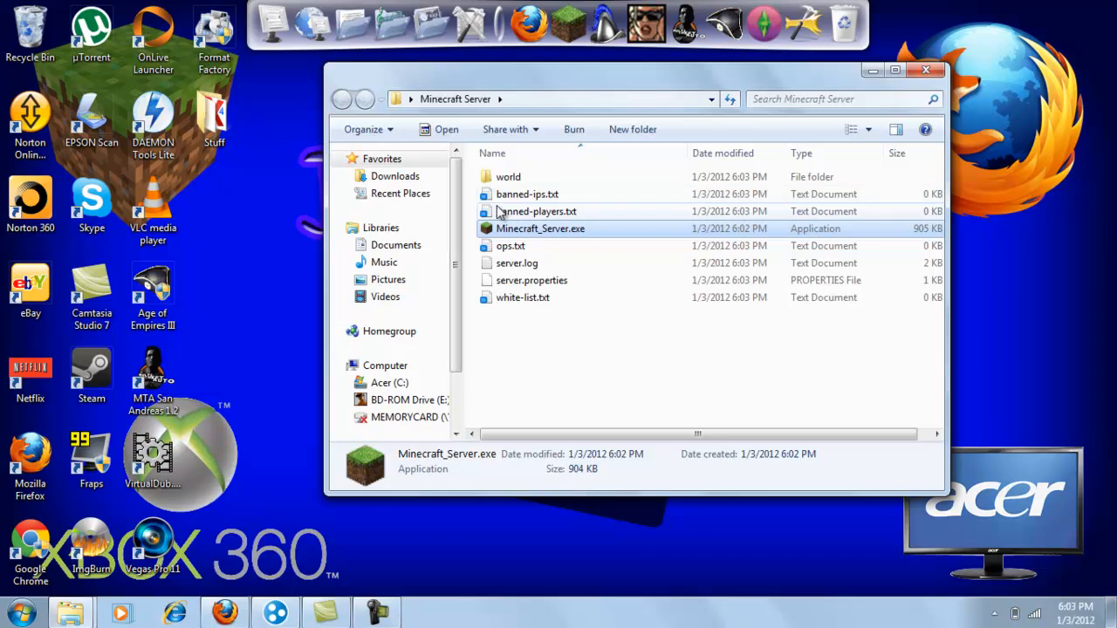
- Return to Firefox, download minecraft_server.jar from the Minecraft download page, and dismiss the browser and download windows
left_click(21, 613)
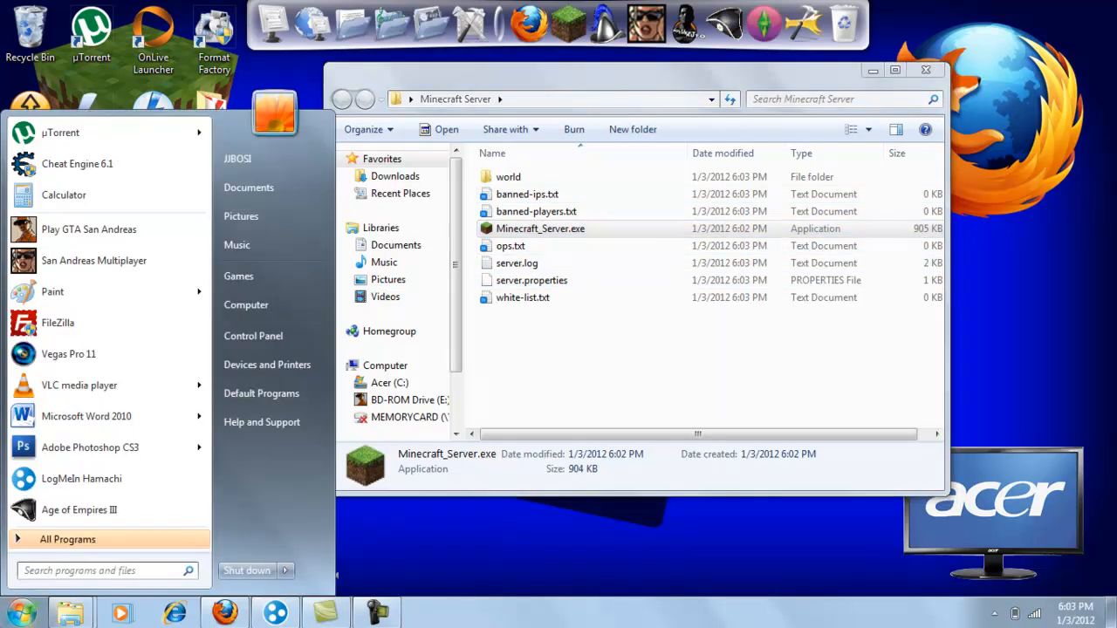
left_click(225, 610)
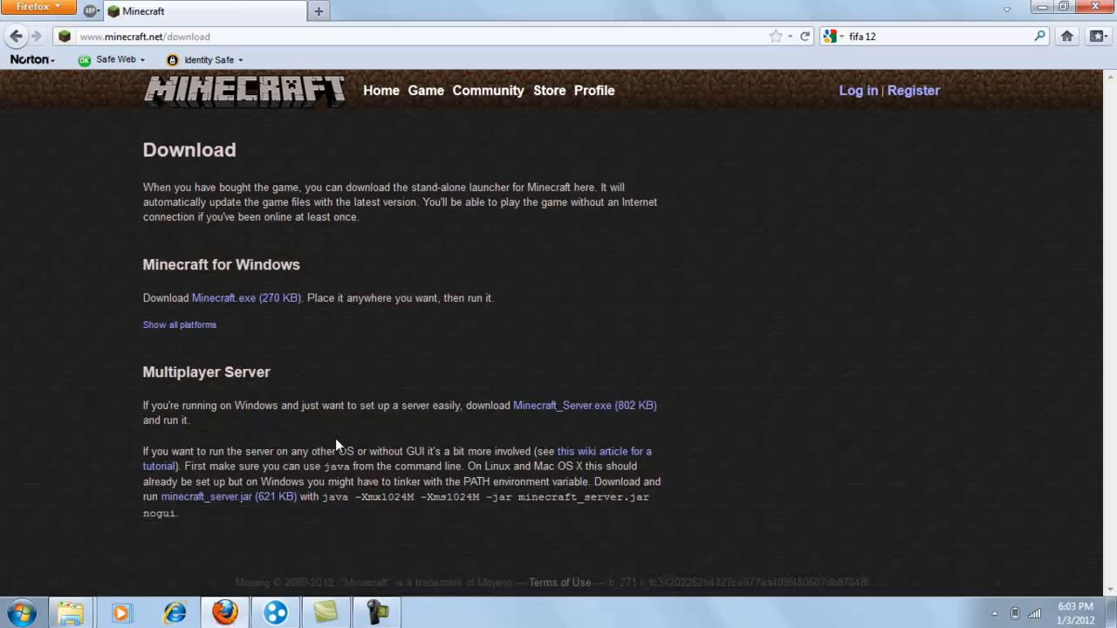
left_click(235, 503)
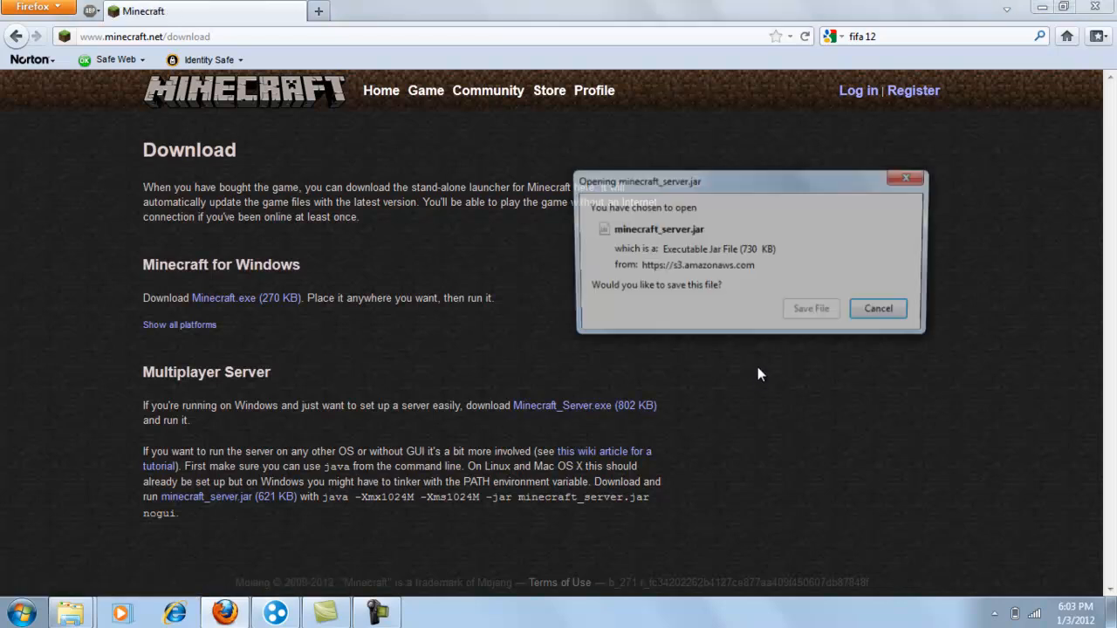
left_click(812, 311)
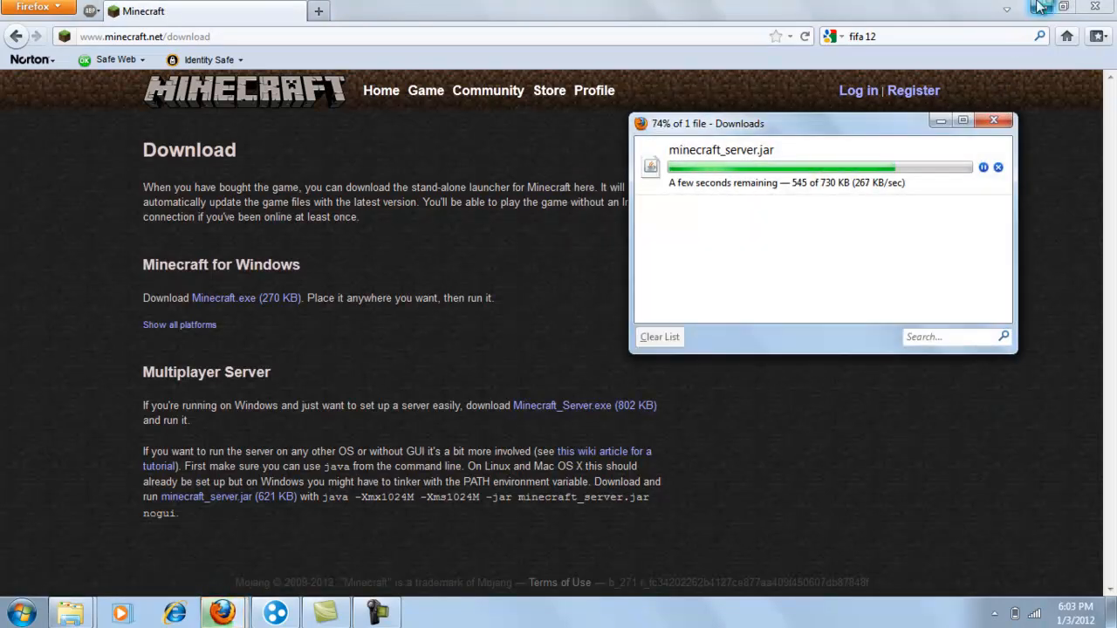
left_click(1042, 7)
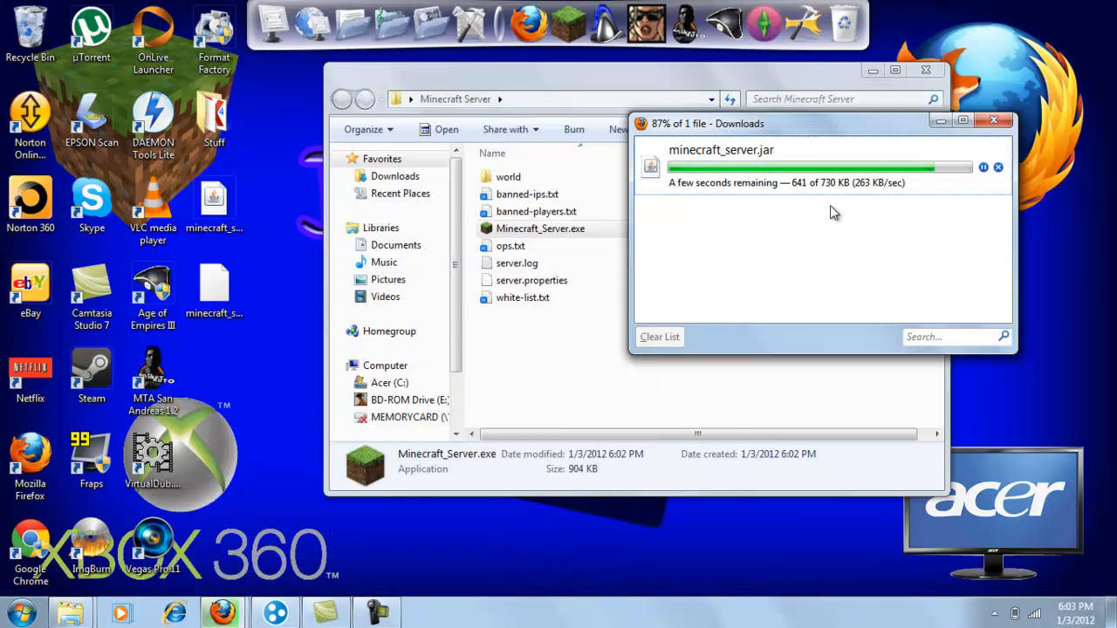
left_click(993, 119)
- Replace Minecraft_Server.exe in the Minecraft Server folder with minecraft_server.jar, sending the exe to the Recycle Bin
left_click_drag(532, 228, 31, 31)
left_click_drag(214, 278, 598, 364)
left_click(546, 368)
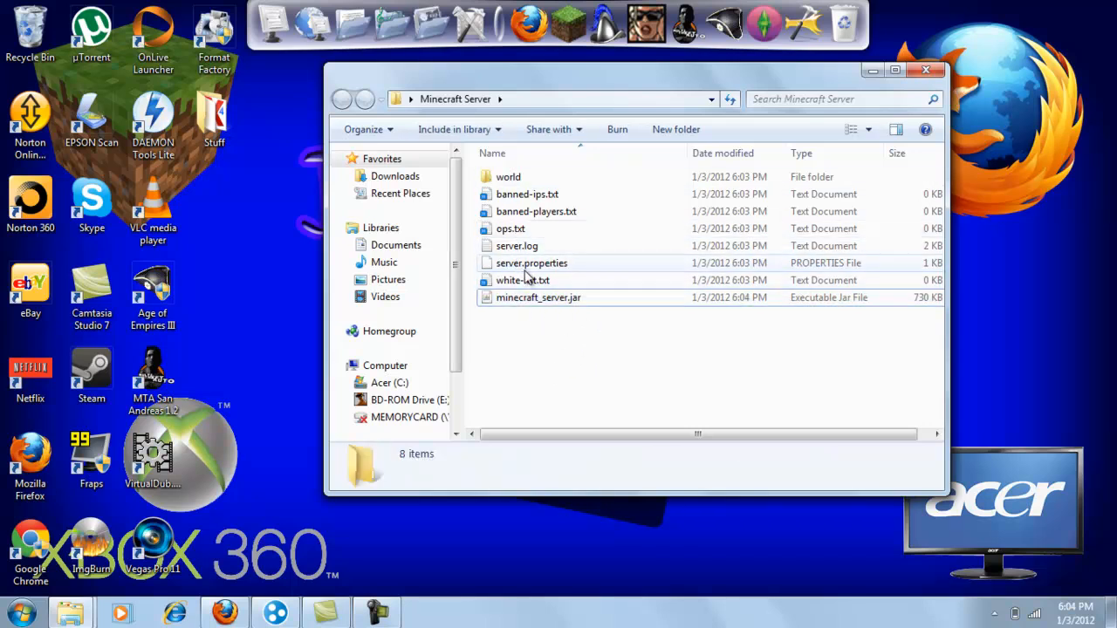
- Launch Notepad and open the server.properties file from the Minecraft Server folder in it
left_click(22, 613)
type("notepad")
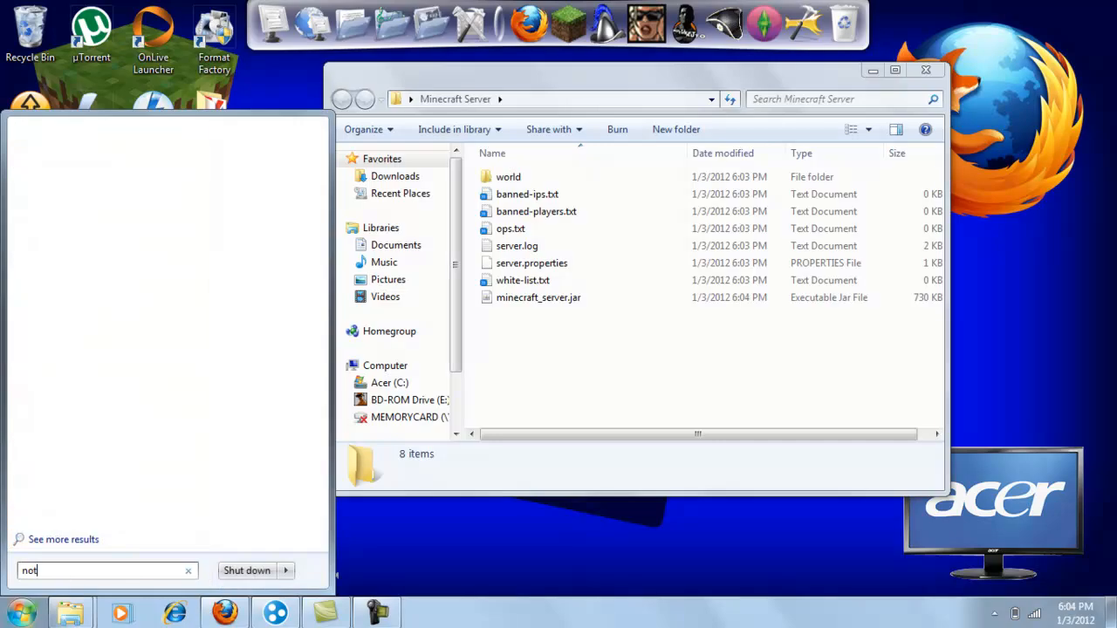
key("Return")
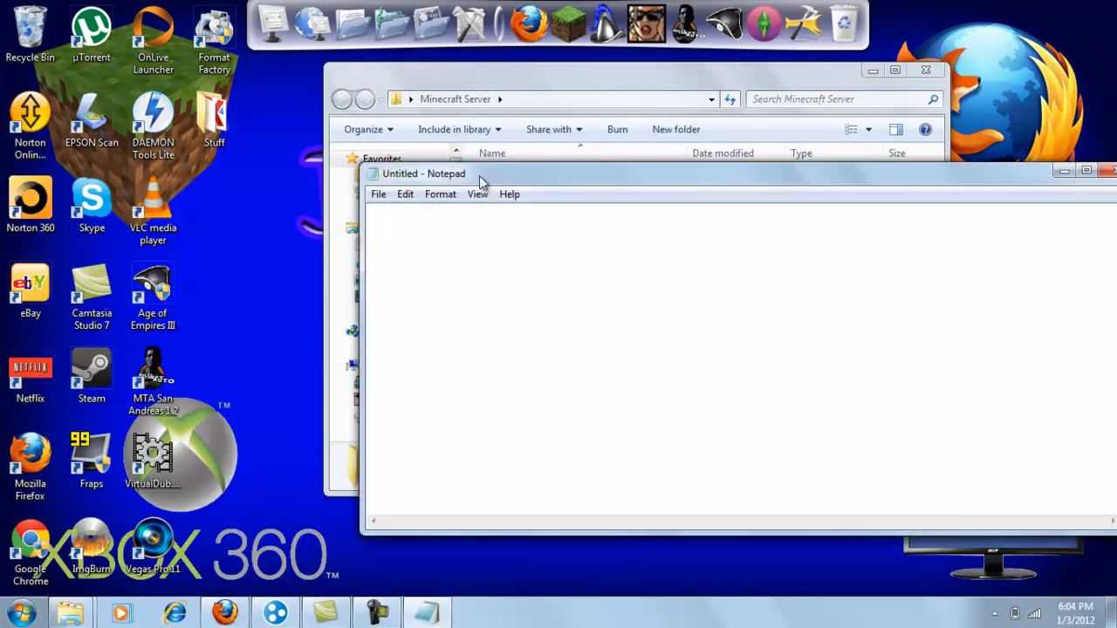
left_click_drag(481, 181, 664, 256)
left_click_drag(510, 275, 643, 337)
left_click_drag(625, 251, 229, 56)
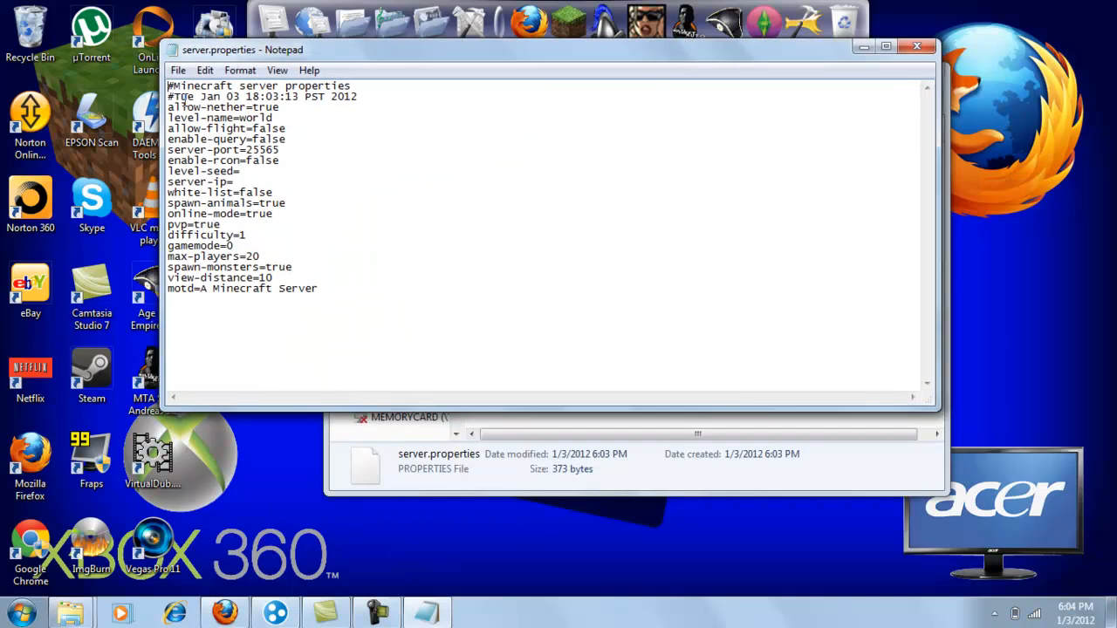
- Examine the allow-nether and level-name settings in server.properties, comparing the level name with the world folder
left_click_drag(171, 106, 317, 209)
left_click(318, 228)
left_click_drag(254, 106, 290, 107)
left_click_drag(468, 68, 461, 276)
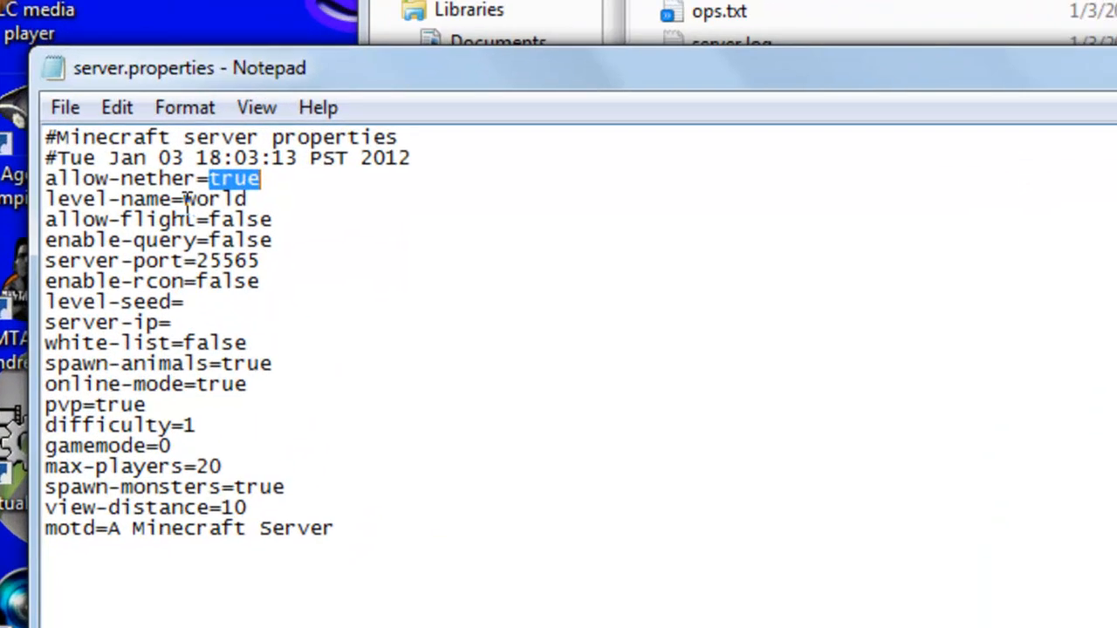
left_click_drag(233, 327, 290, 327)
left_click(291, 328)
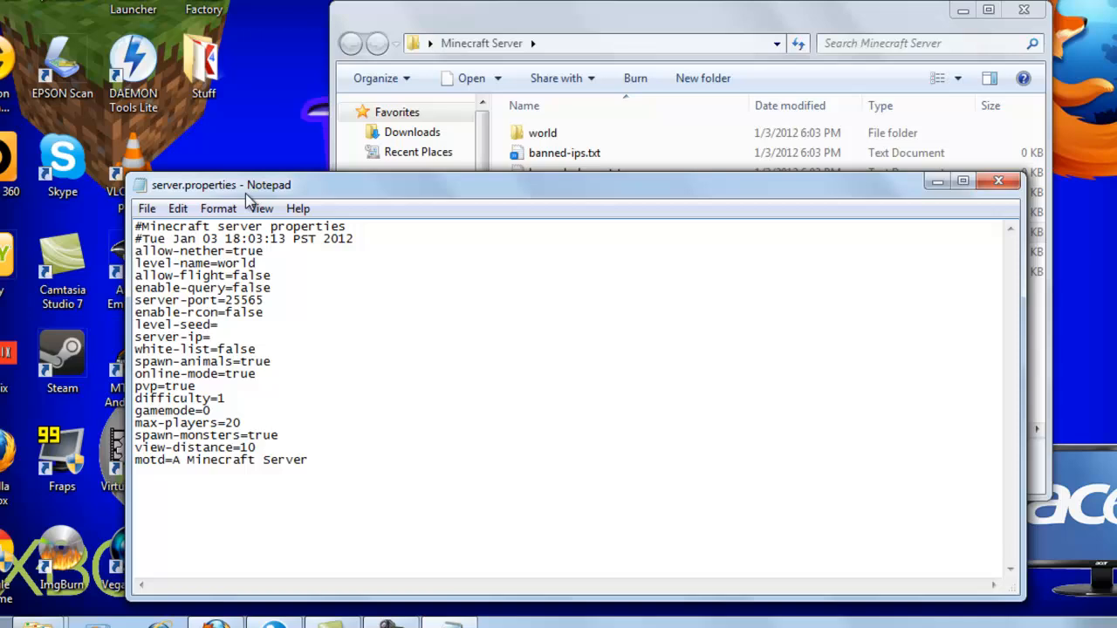
- Examine the allow-flight and enable-query settings in server.properties
left_click_drag(245, 192, 353, 171)
left_click_drag(267, 258, 312, 256)
left_click(323, 259)
left_click(268, 256)
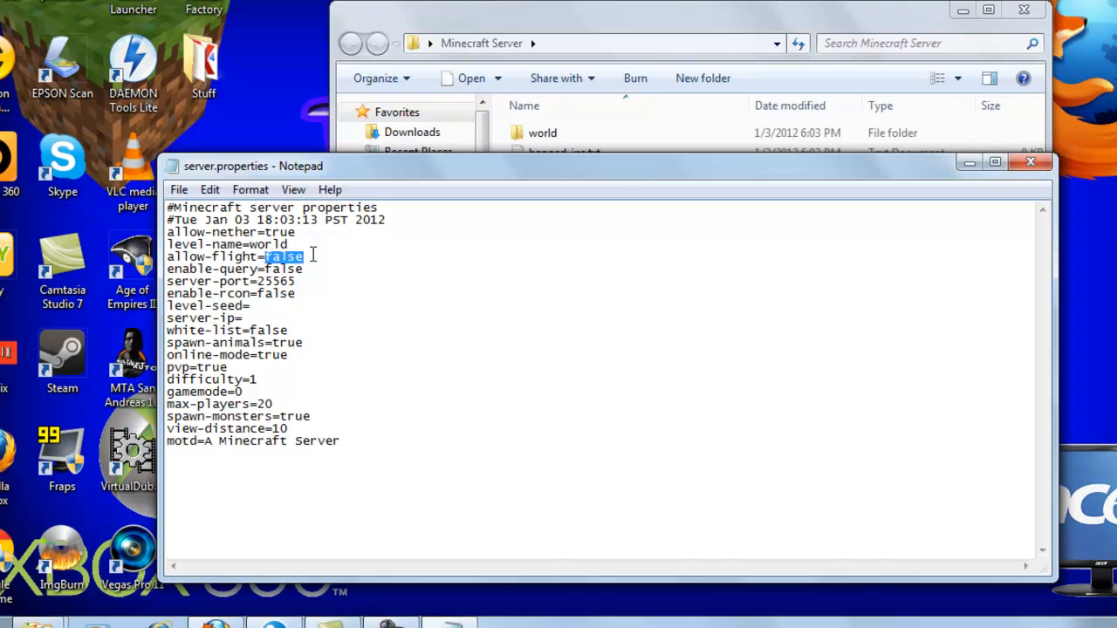
left_click_drag(310, 174, 295, 155)
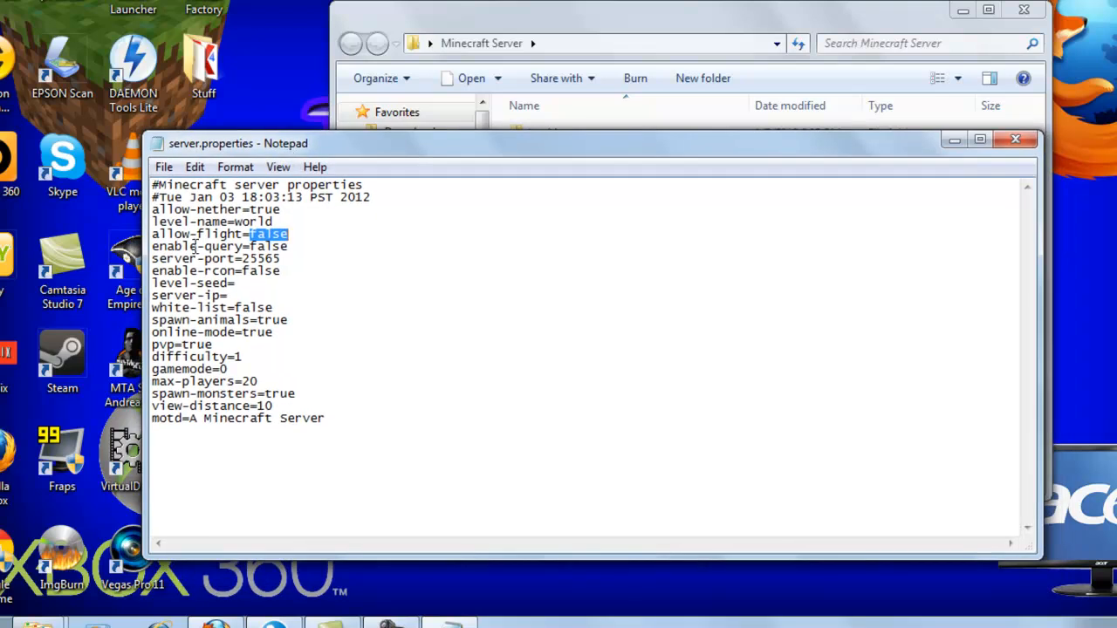
left_click_drag(155, 247, 319, 246)
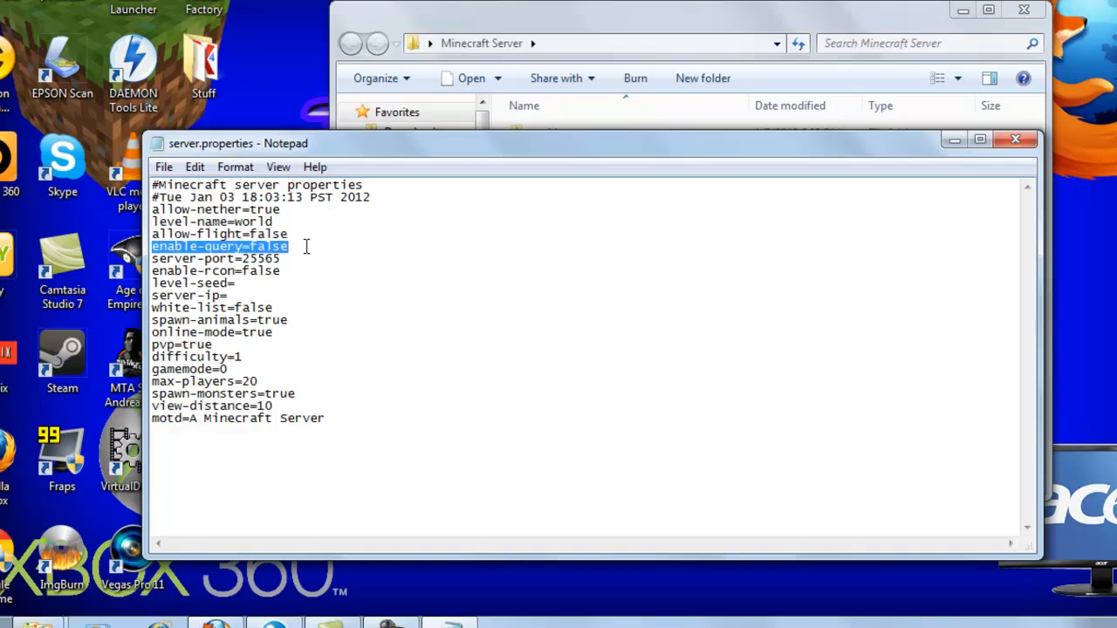
left_click(250, 247)
left_click_drag(250, 247, 288, 248)
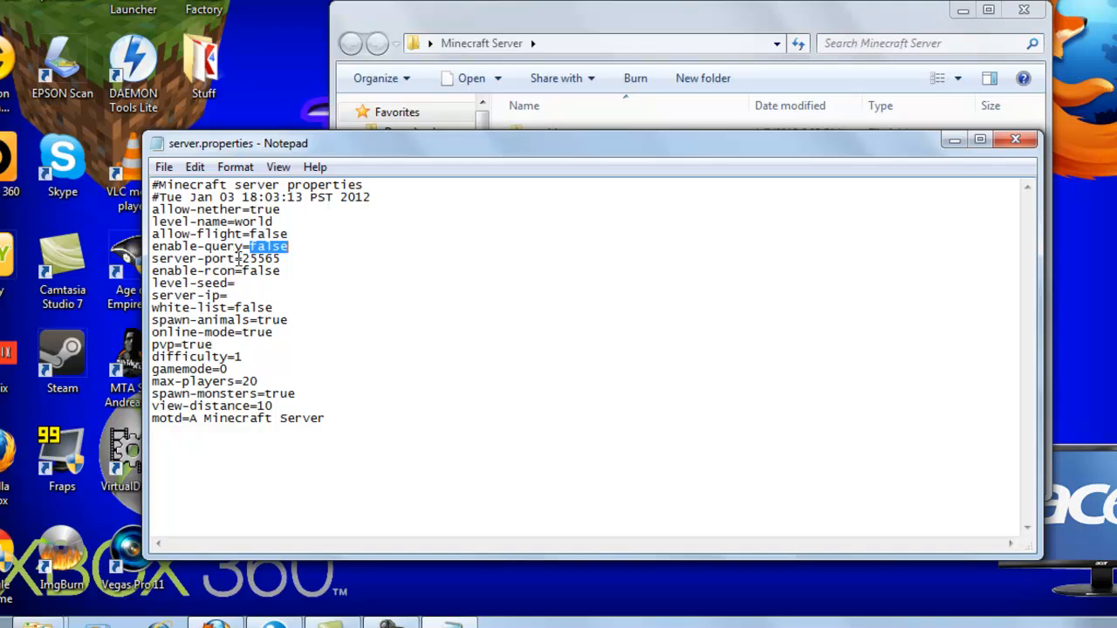
- Examine the server-port, level-seed, server-ip and white-list settings in server.properties, checking the Minecraft Server folder alongside
left_click_drag(241, 259, 258, 259)
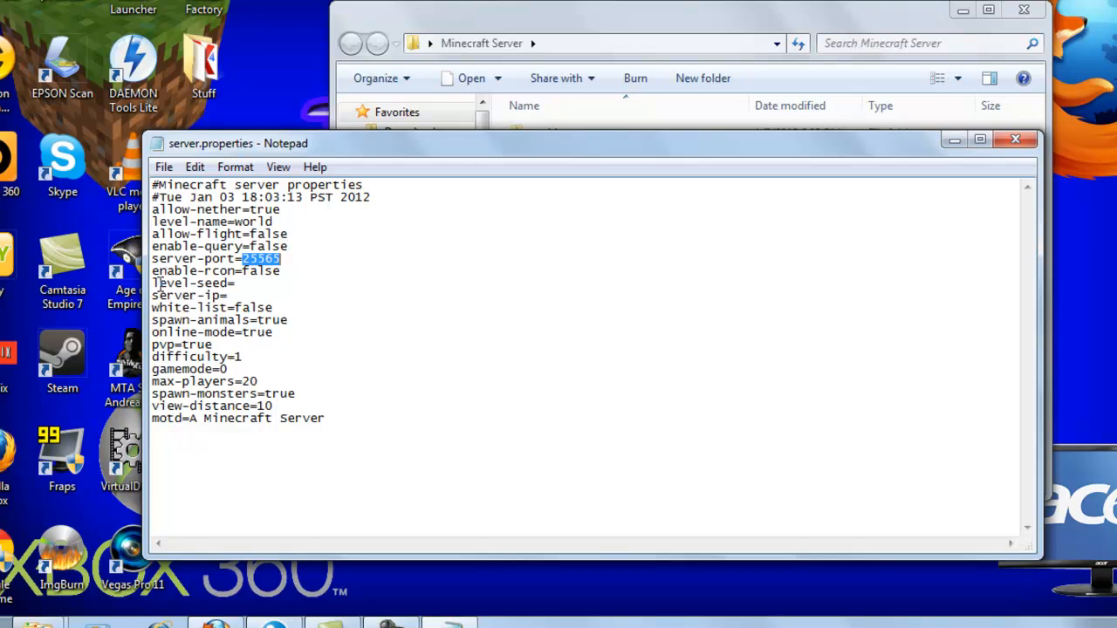
left_click_drag(158, 283, 232, 288)
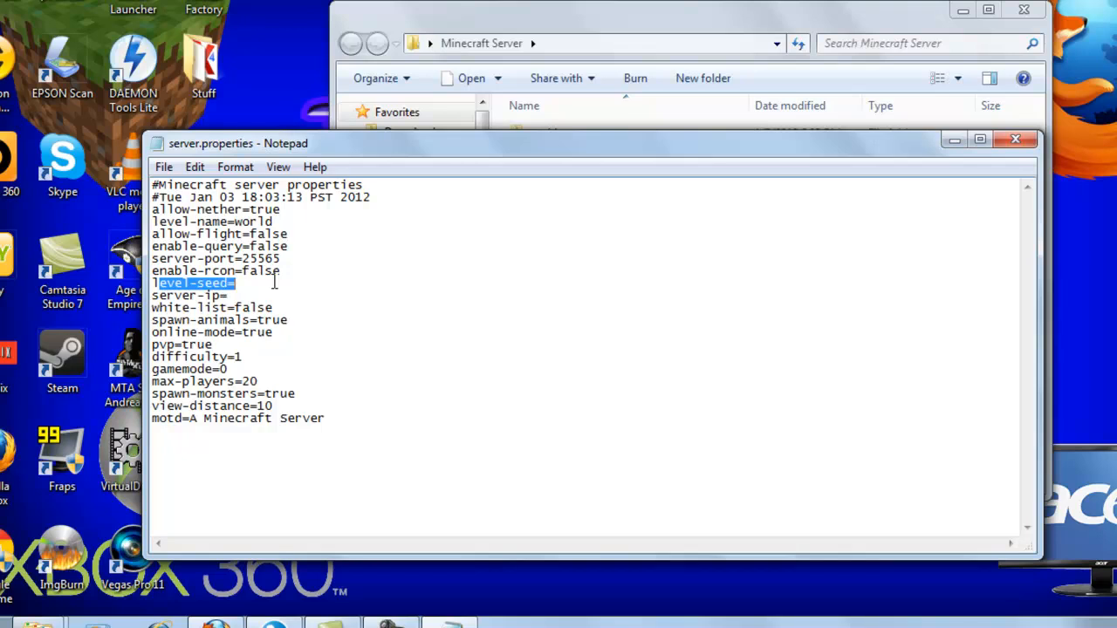
left_click(274, 281)
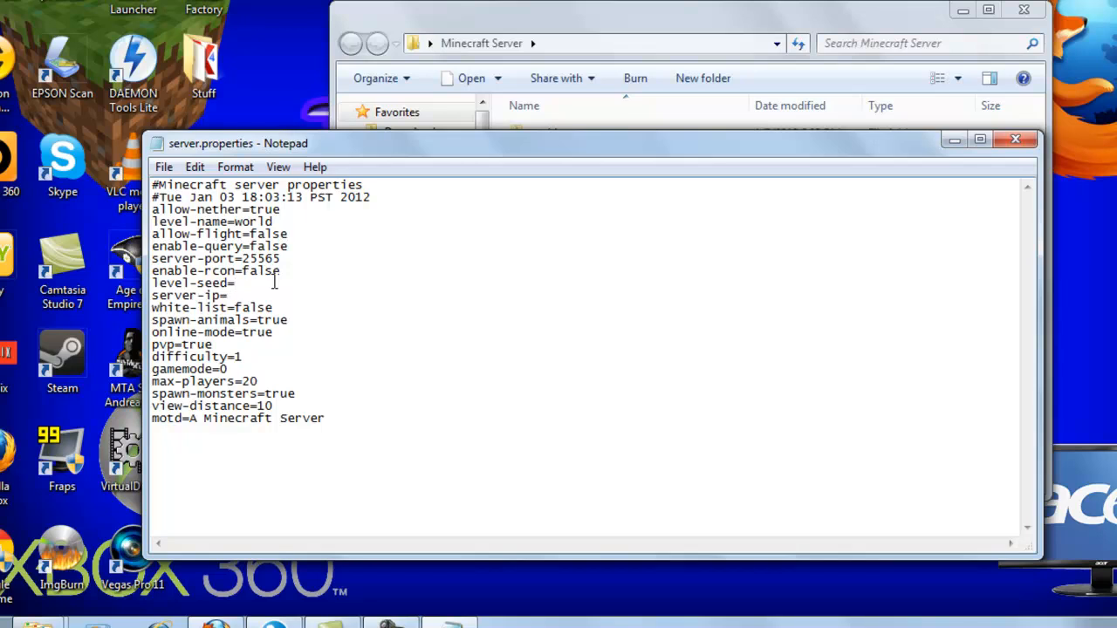
left_click_drag(233, 295, 291, 306)
left_click(288, 307)
left_click(580, 33)
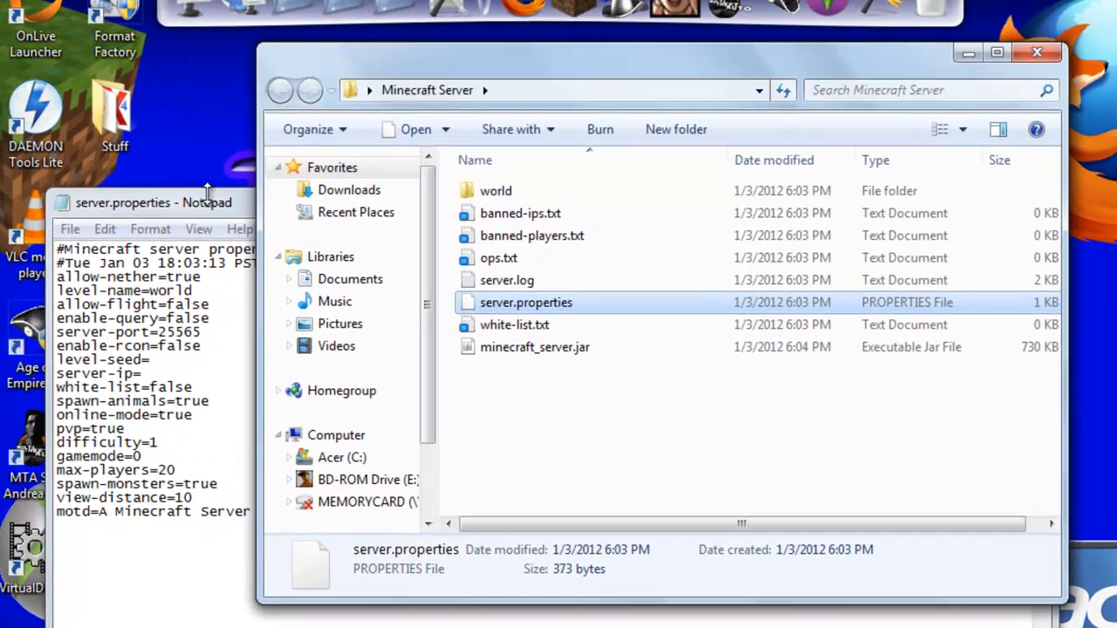
left_click_drag(275, 162, 287, 121)
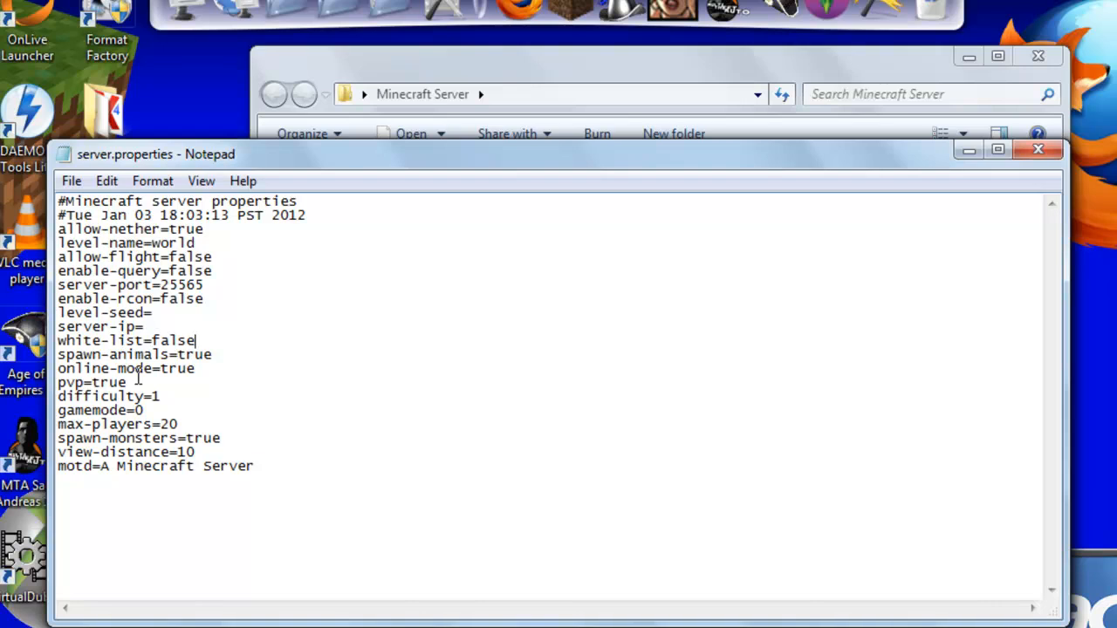
- Set white-list to true in server.properties, save the file and return to the Minecraft Server folder
left_click_drag(208, 340, 152, 341)
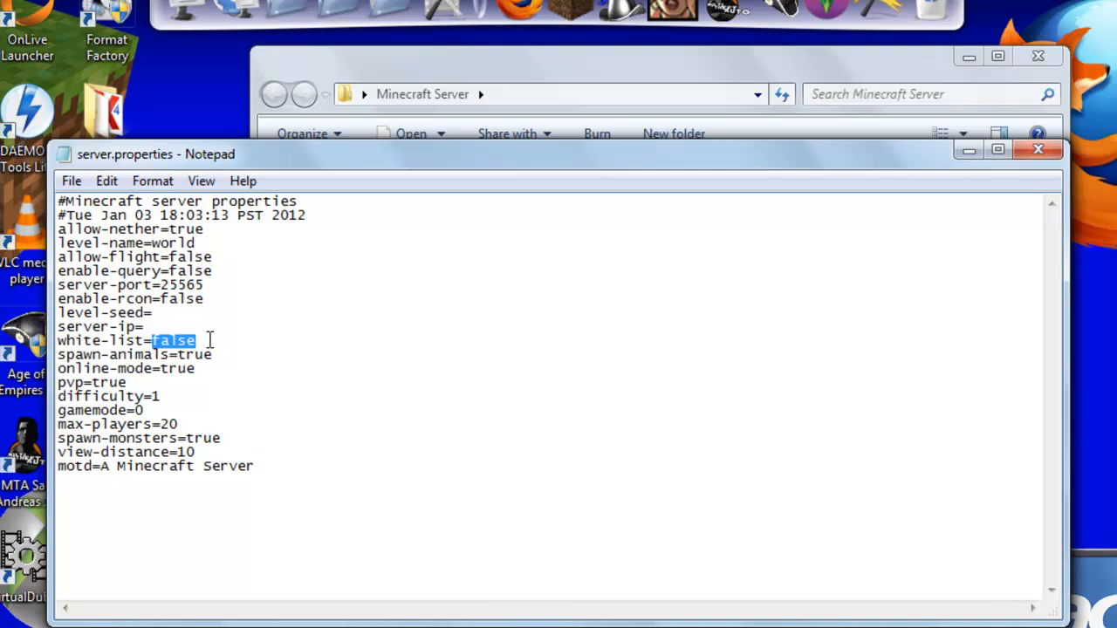
type("tru")
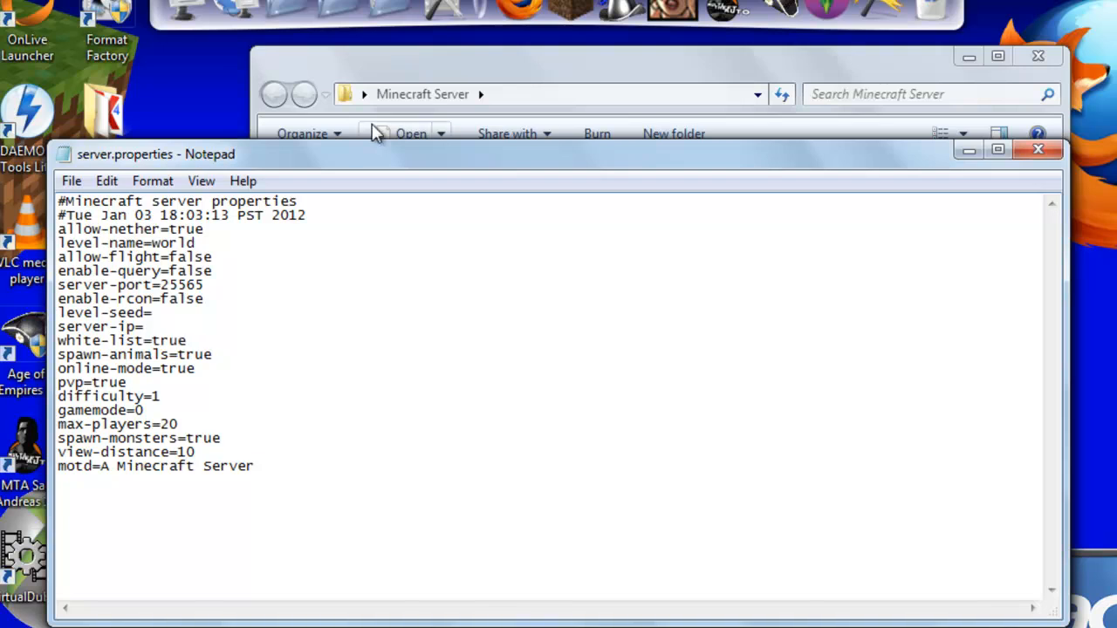
left_click(434, 71)
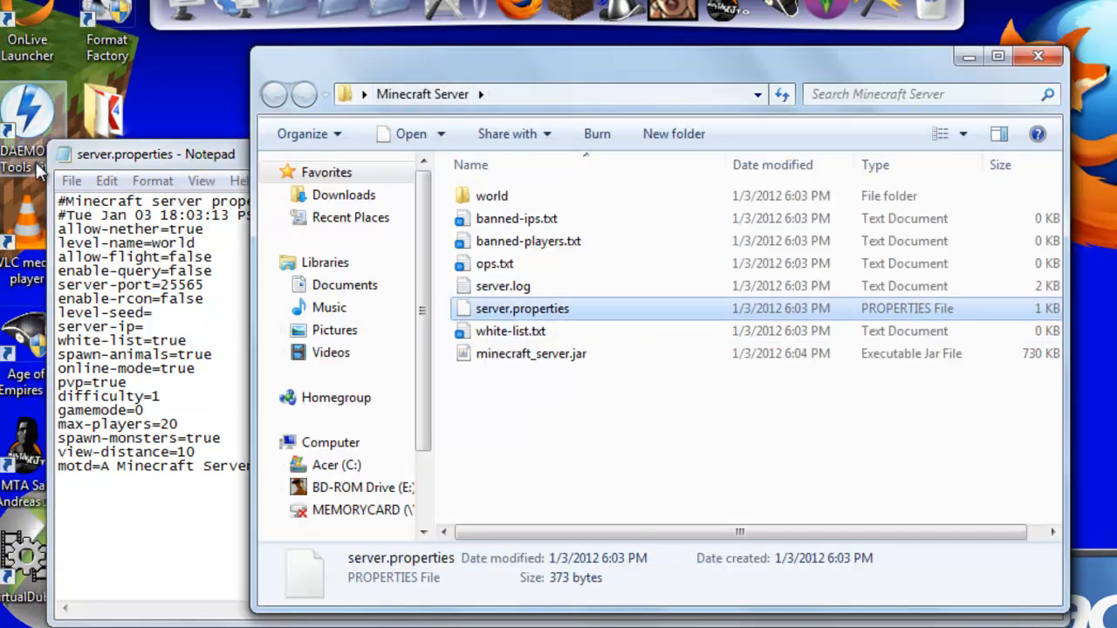
left_click(70, 180)
left_click(130, 254)
left_click(400, 75)
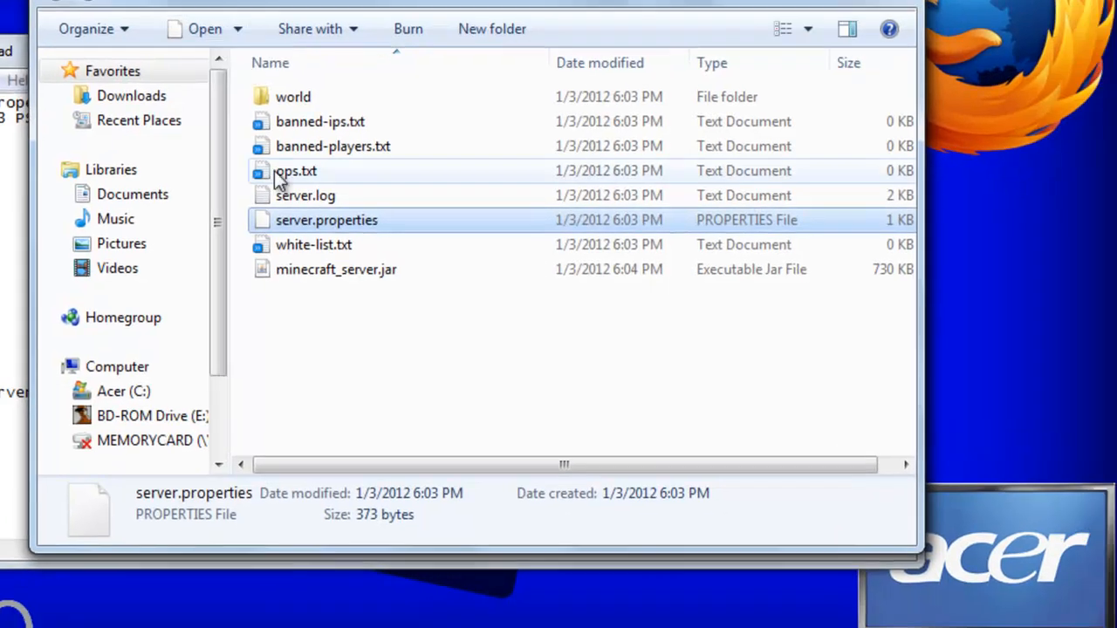
- Open white-list.txt from the Minecraft Server folder and enter the sample line "username username2"
double_click(510, 326)
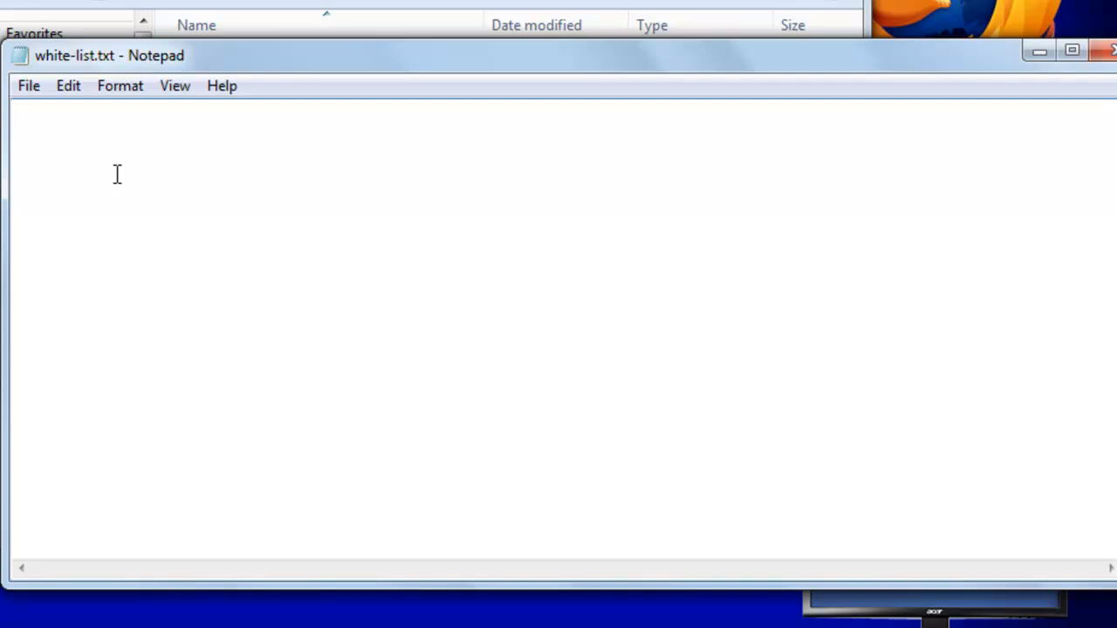
type("username usernaem")
key("BackSpace")
key("BackSpace")
type("me")
key("BackSpace")
type("2")
- Close white-list.txt, discarding the sample usernames
left_click_drag(189, 110, 48, 109)
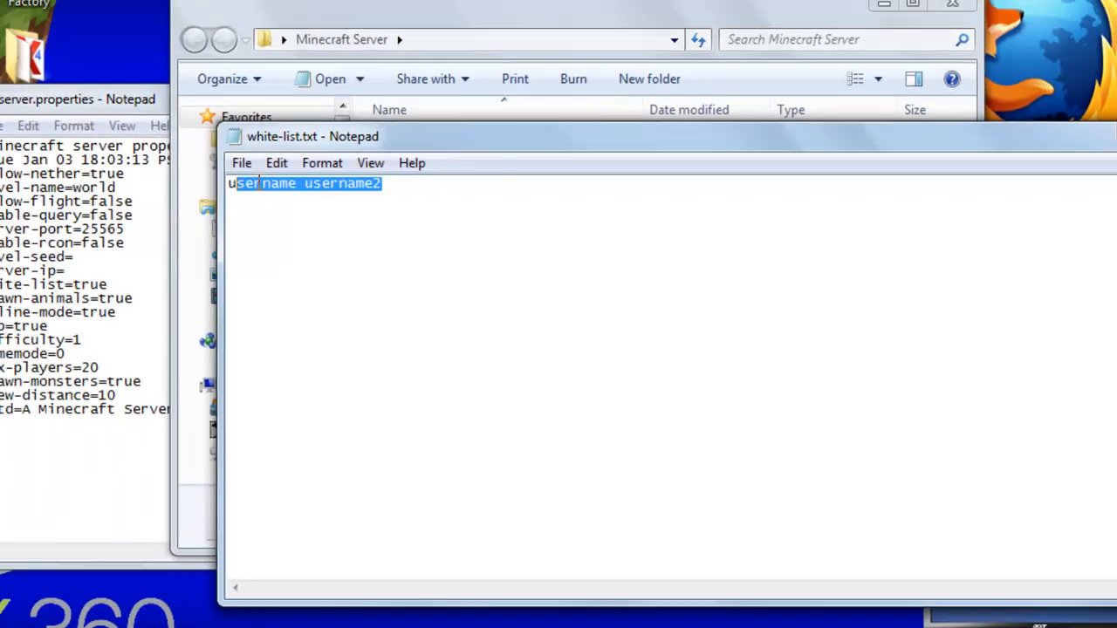
left_click_drag(259, 179, 202, 184)
left_click_drag(300, 134, 87, 146)
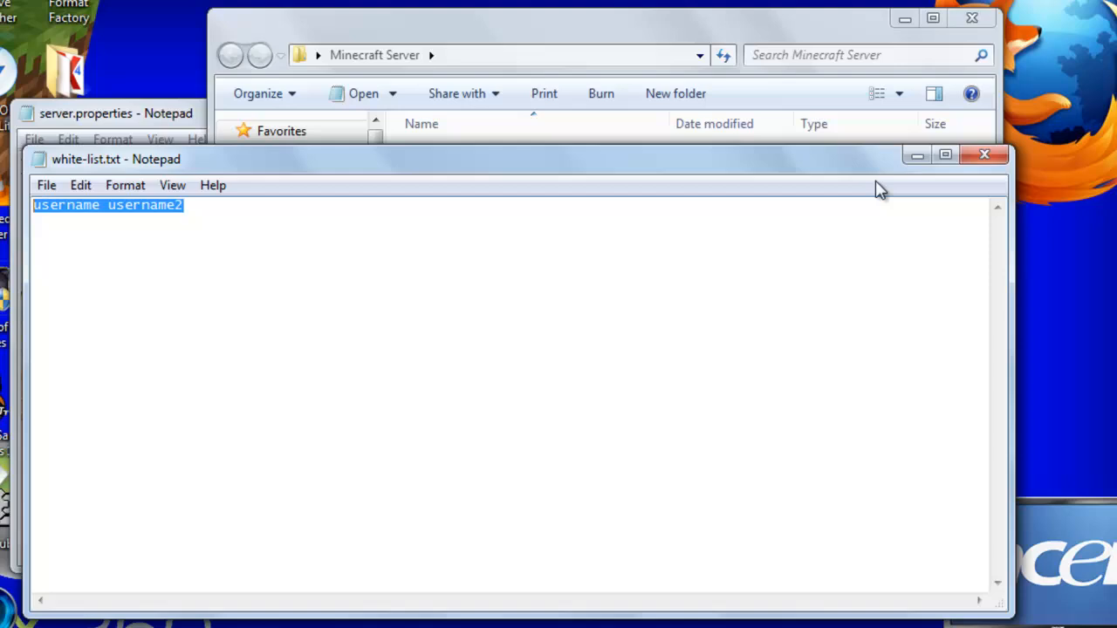
left_click(985, 156)
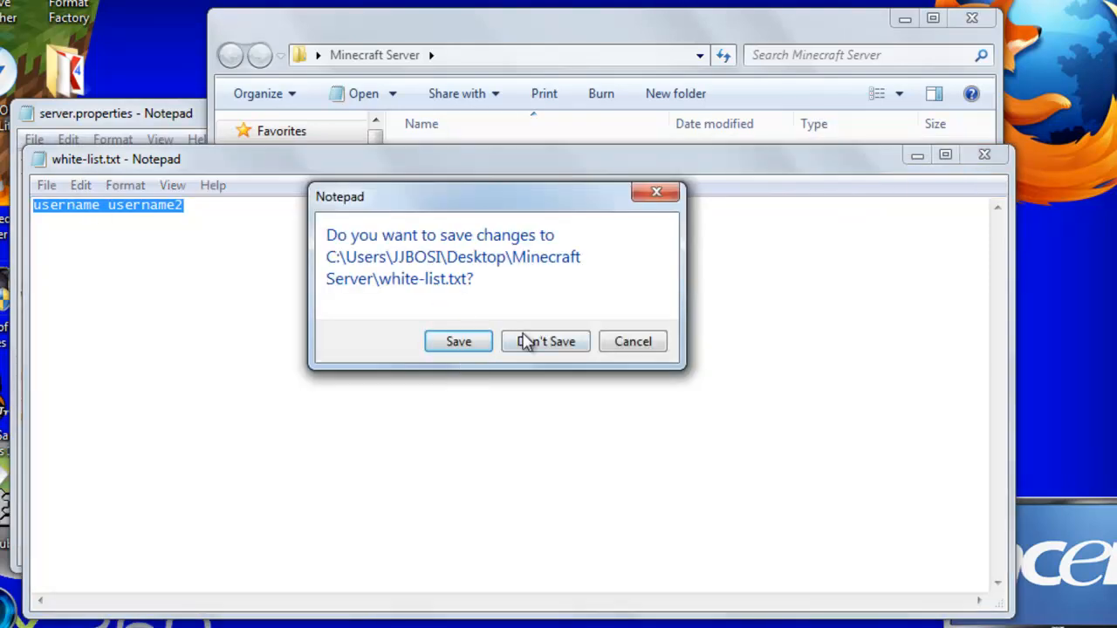
left_click(526, 341)
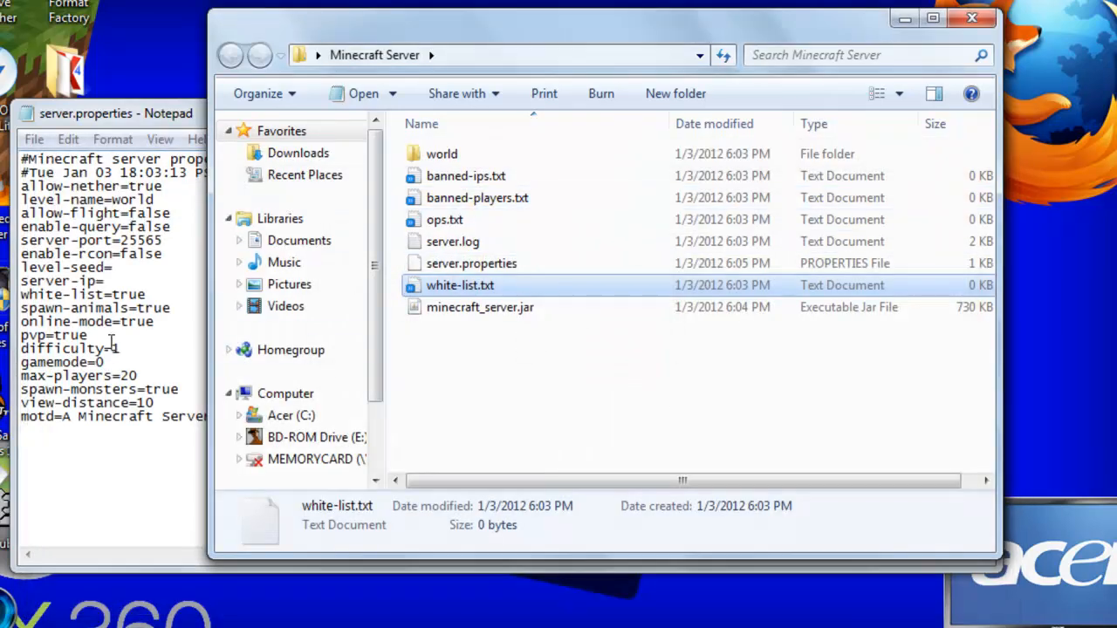
- Set white-list back to false in server.properties
left_click(175, 323)
left_click_drag(165, 299, 114, 296)
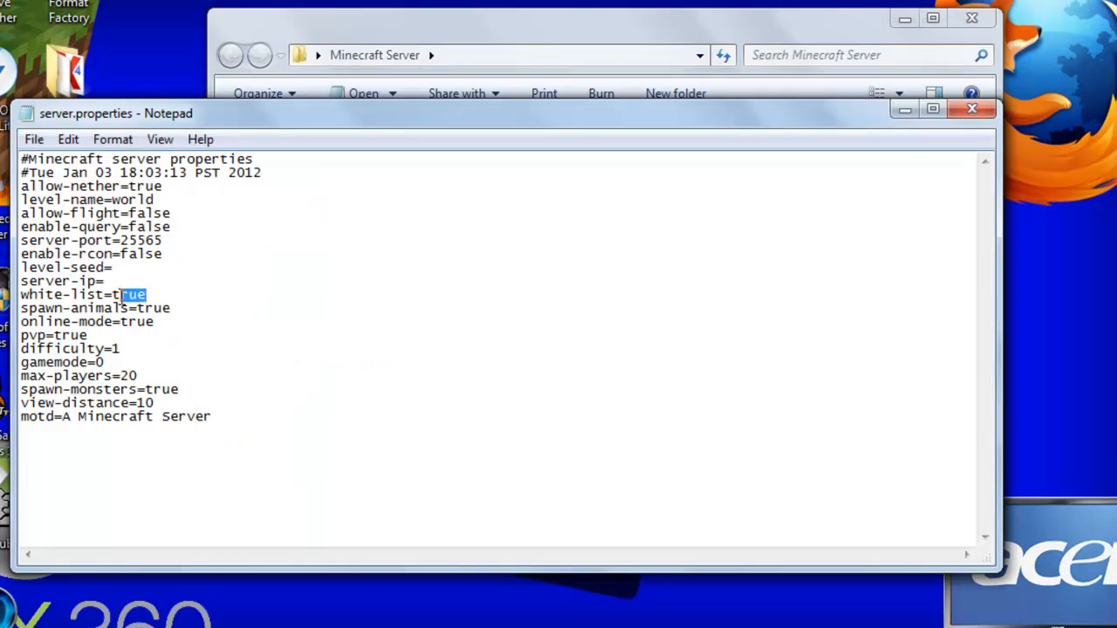
type("false")
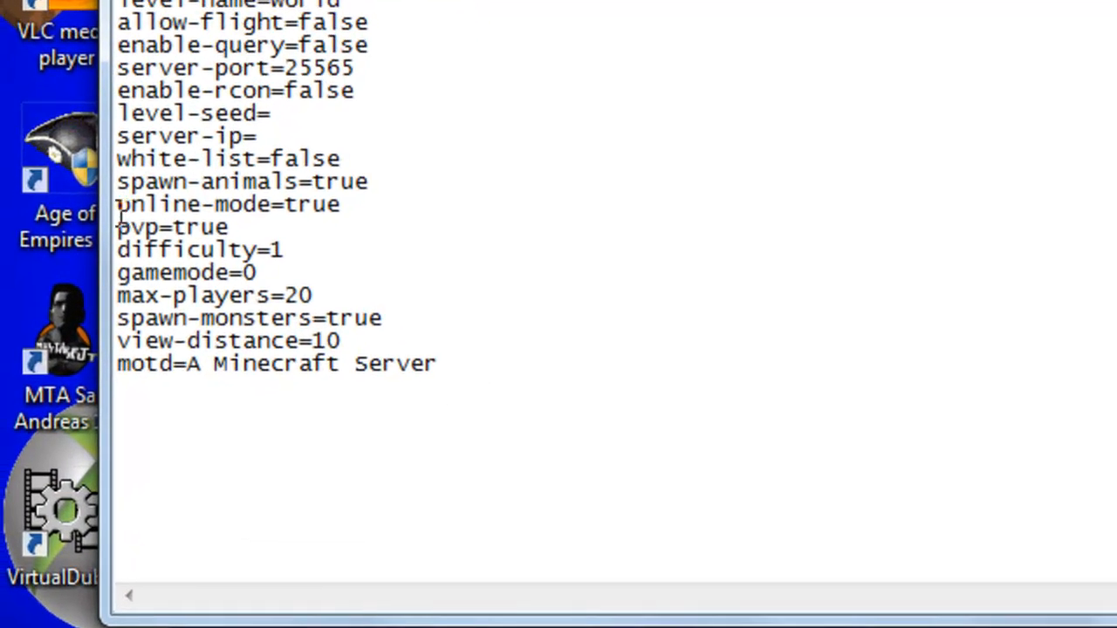
- Check the online-mode setting and set pvp to false in server.properties
left_click_drag(119, 214, 280, 215)
left_click(363, 213)
left_click_drag(228, 227, 208, 228)
left_click(191, 229)
left_click_drag(171, 227, 239, 227)
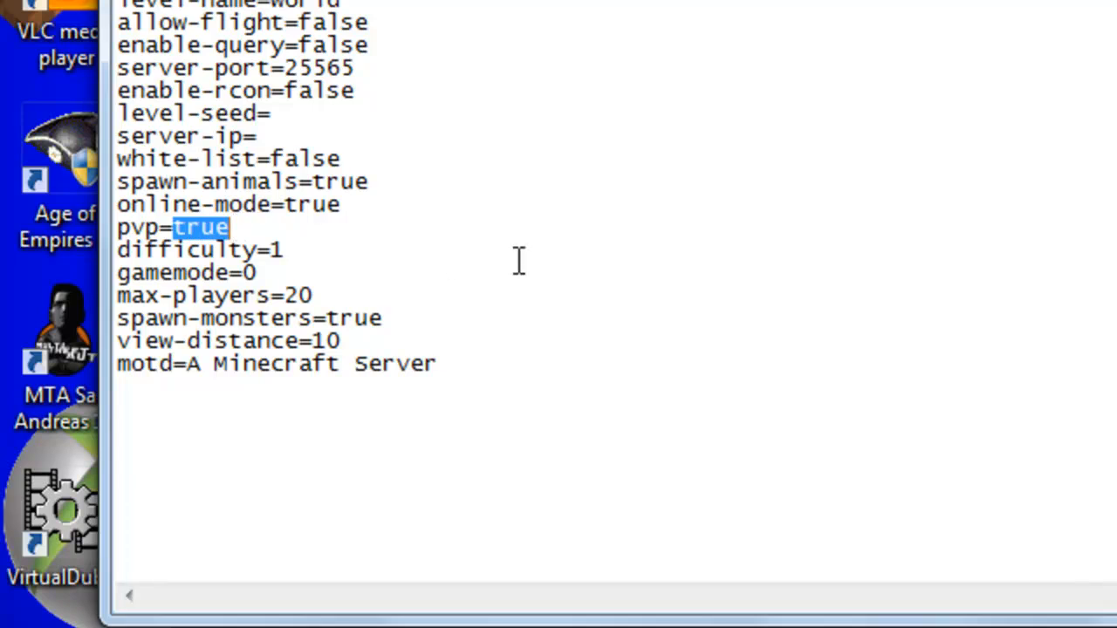
type("false")
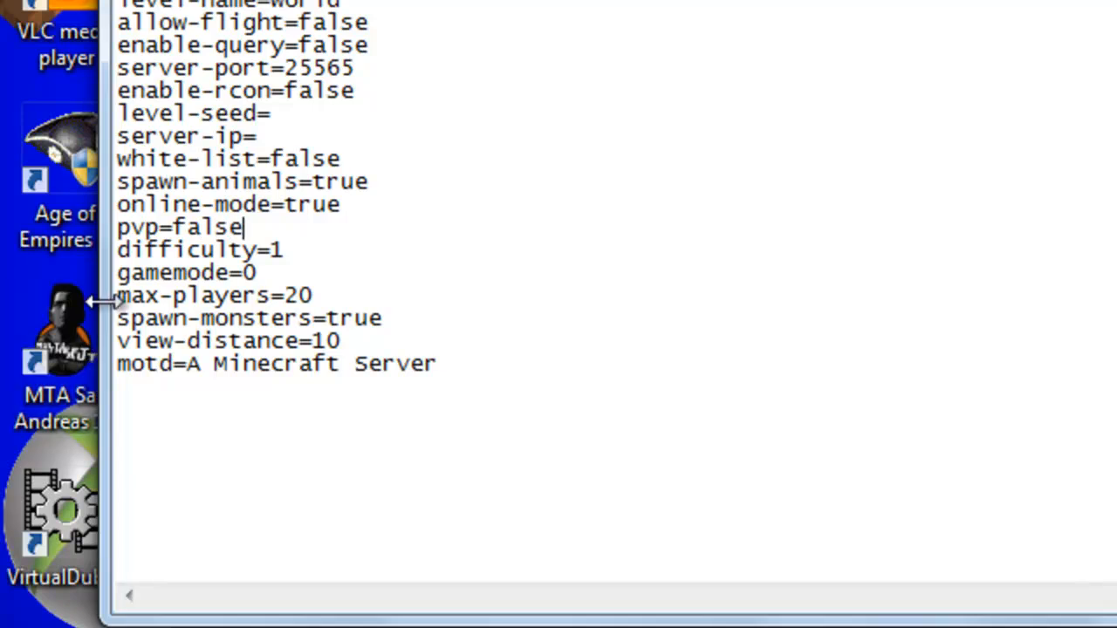
left_click_drag(173, 227, 324, 227)
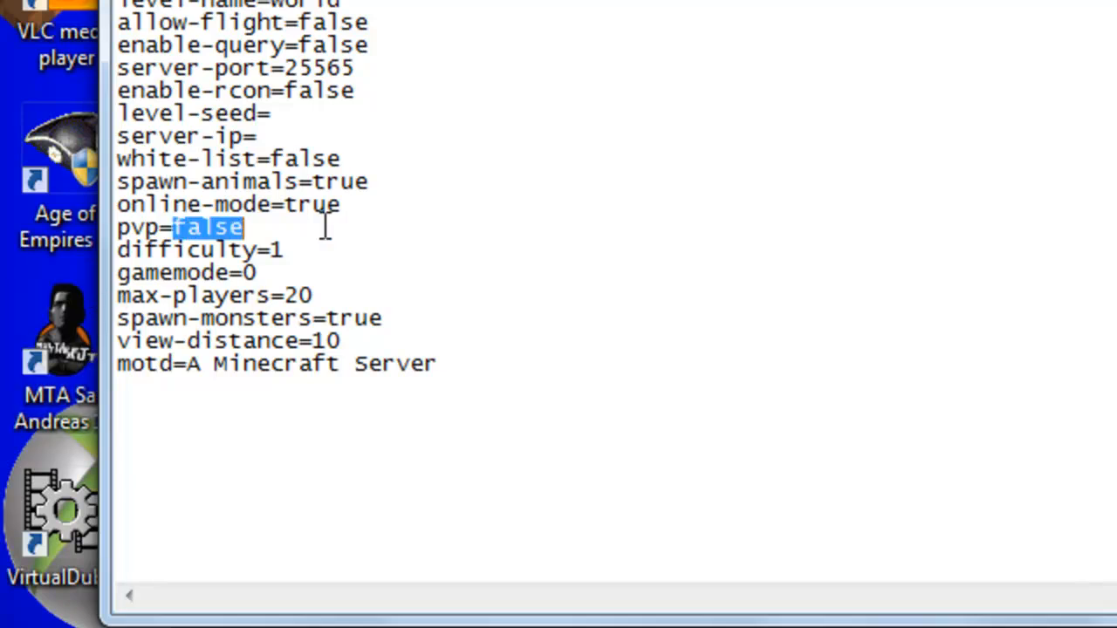
- Try the difficulty values 0, 2 and 3 in server.properties, restoring difficulty to 1
left_click(301, 252)
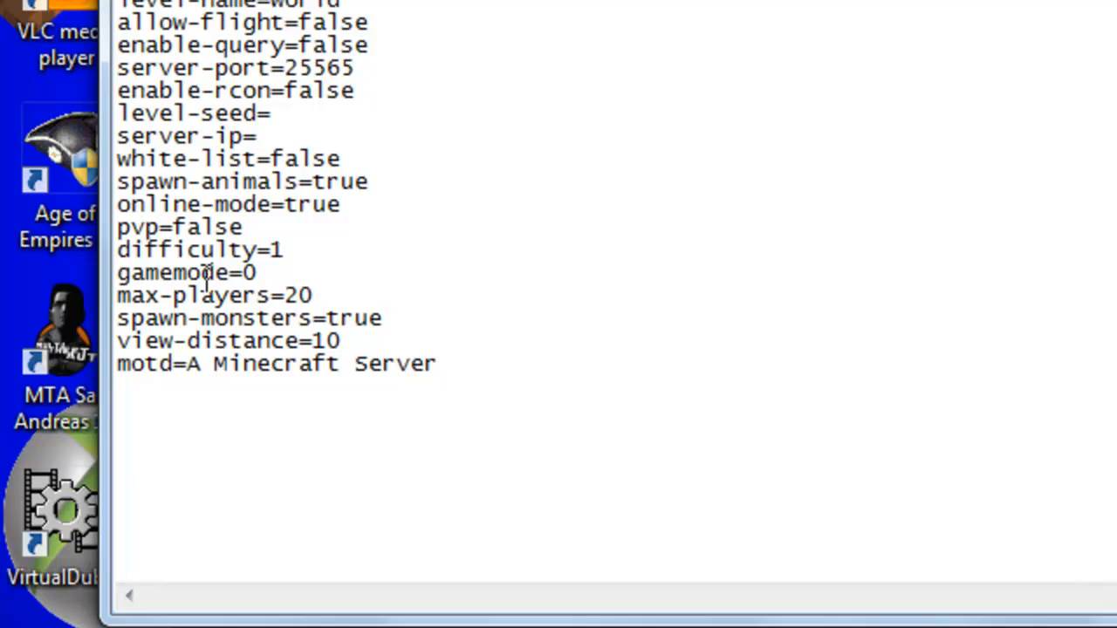
key("BackSpace")
type("2")
key("BackSpace")
type("0")
key("BackSpace")
type("1")
key("BackSpace")
type("2")
key("BackSpace")
type("3")
key("BackSpace")
type("2")
key("BackSpace")
type("1")
- Examine the difficulty and gamemode settings in server.properties
mouse_move(288, 251)
left_mouse_down()
mouse_move(125, 251)
mouse_move(305, 253)
left_mouse_up()
left_click_drag(246, 227, 131, 204)
left_click(126, 204)
left_click_drag(317, 250, 119, 254)
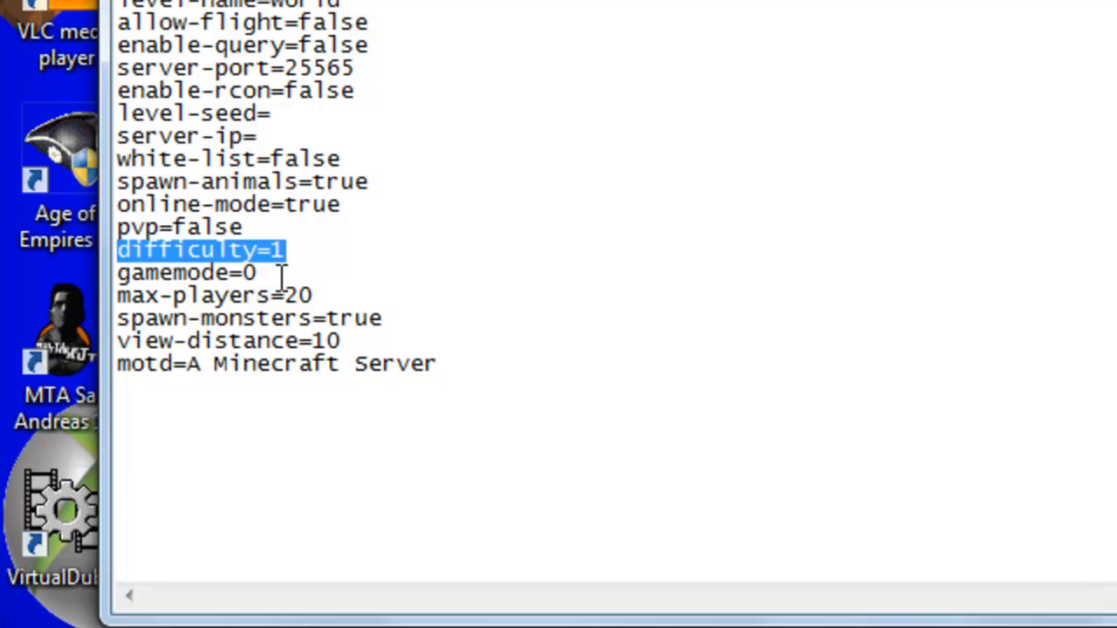
mouse_move(278, 275)
left_mouse_down()
mouse_move(105, 279)
mouse_move(262, 276)
left_mouse_up()
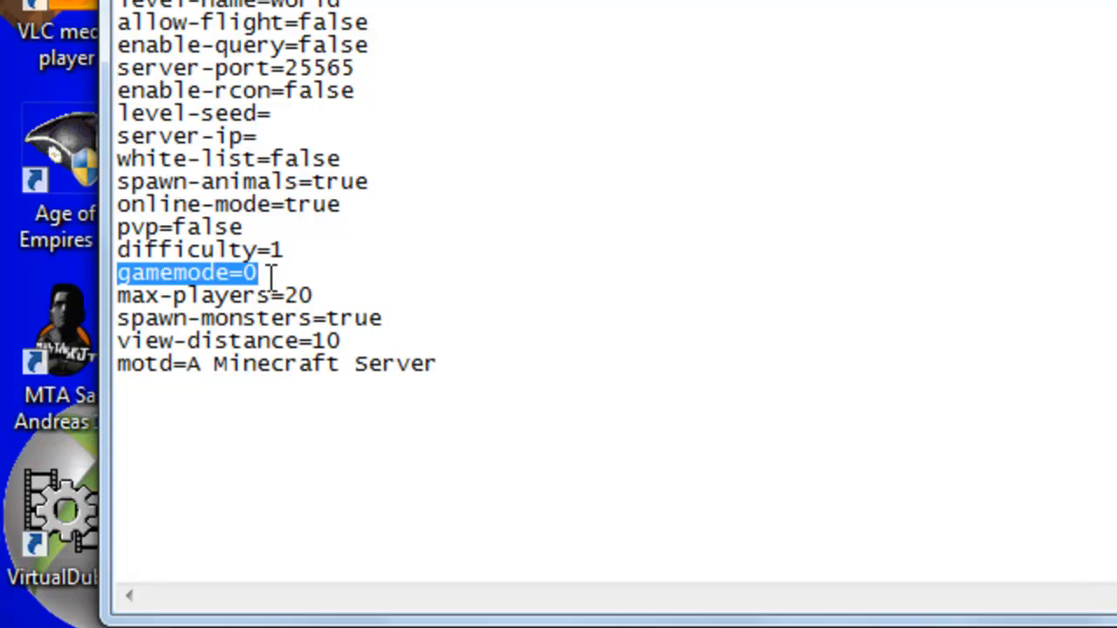
left_click(271, 277)
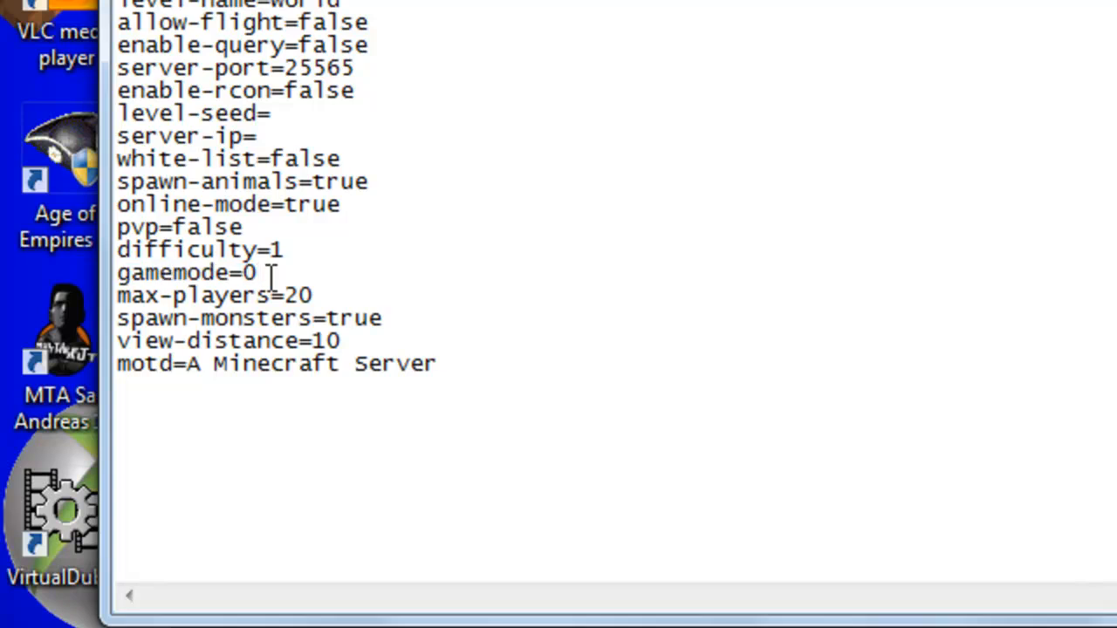
left_click_drag(259, 274, 244, 274)
- Try 99 as the max-players value in server.properties and restore it to 20
left_click_drag(341, 297, 314, 294)
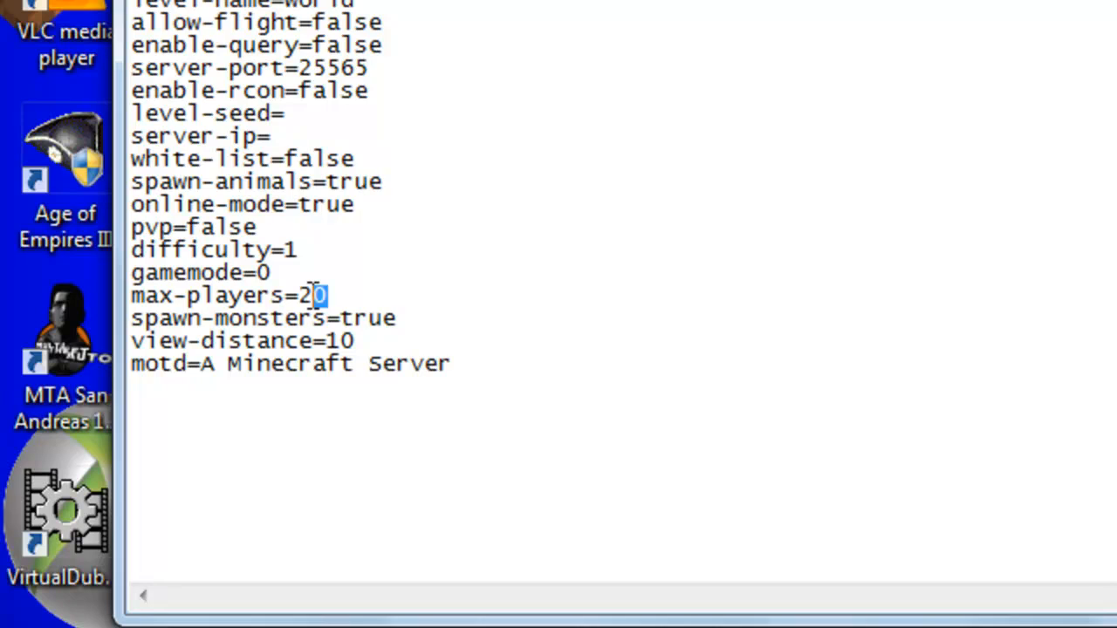
left_click(355, 294)
left_click_drag(332, 294, 312, 289)
key("BackSpace")
key("BackSpace")
type("99")
key("BackSpace")
key("BackSpace")
type("20")
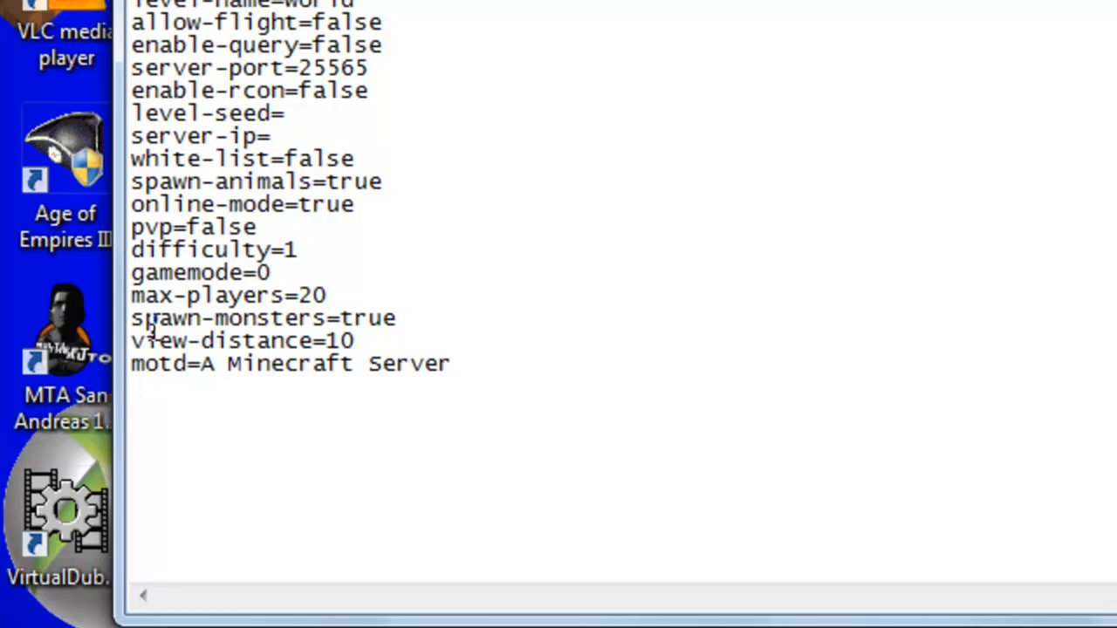
- Try setting spawn-monsters to false in server.properties and restore it to true
mouse_move(131, 319)
left_mouse_down()
mouse_move(466, 327)
mouse_move(131, 321)
left_mouse_up()
left_click_drag(130, 324, 421, 327)
left_click(417, 325)
left_click_drag(341, 318, 427, 316)
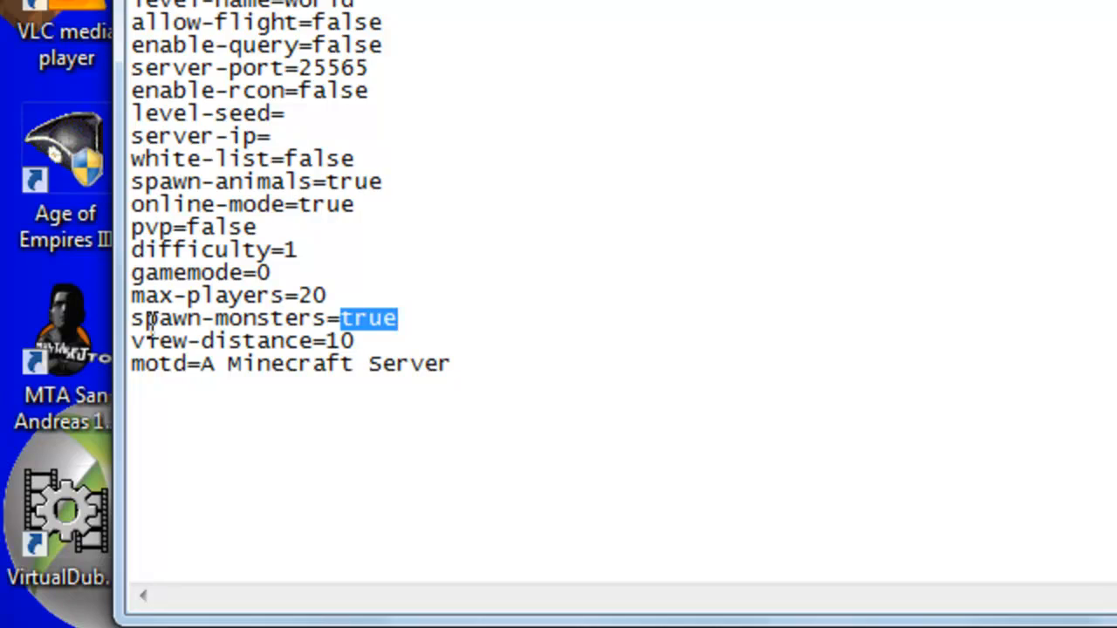
left_click_drag(339, 318, 437, 319)
left_click(368, 319)
type("f")
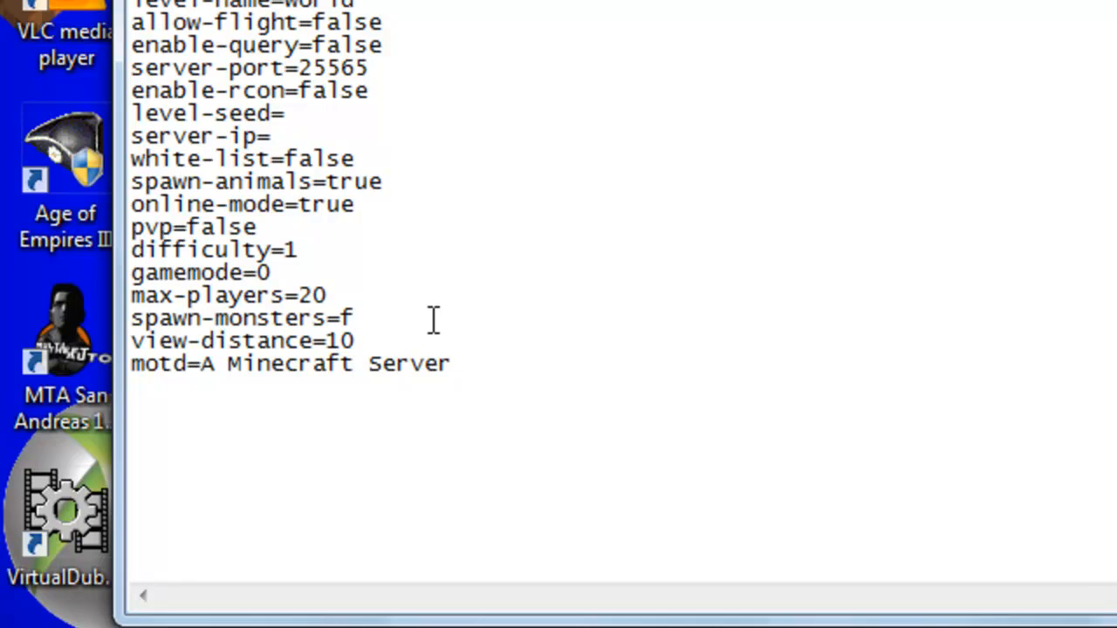
type("alse")
key("BackSpace")
key("BackSpace")
key("BackSpace")
key("BackSpace")
key("BackSpace")
type("false")
key("BackSpace")
key("BackSpace")
key("BackSpace")
key("BackSpace")
key("BackSpace")
type("true")
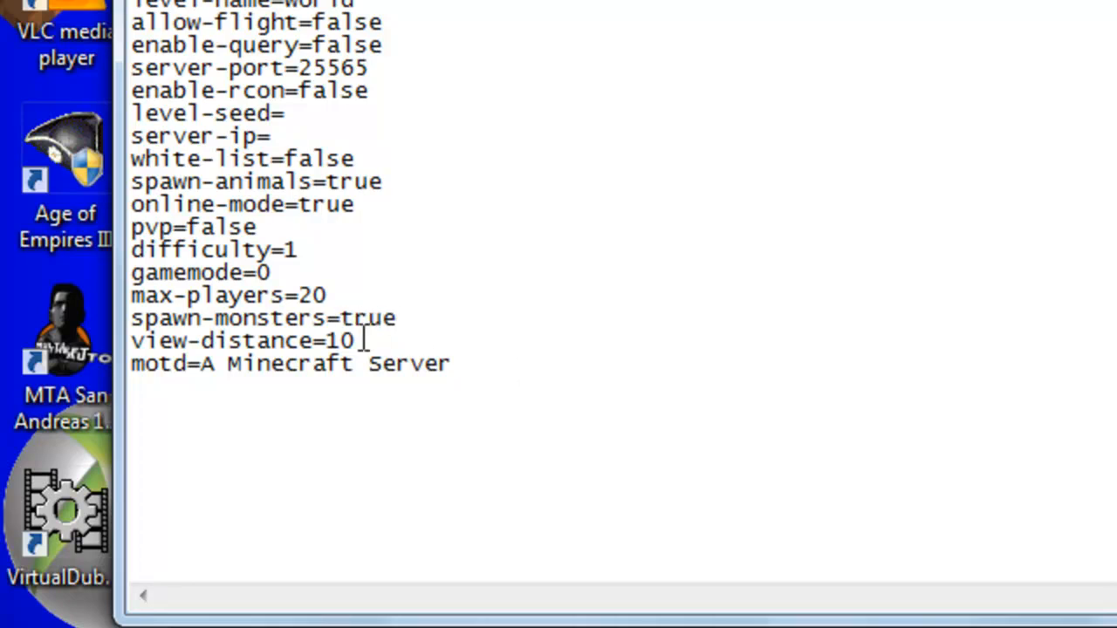
- Examine the view-distance setting in server.properties
mouse_move(341, 341)
left_mouse_down()
mouse_move(328, 339)
mouse_move(354, 346)
left_mouse_up()
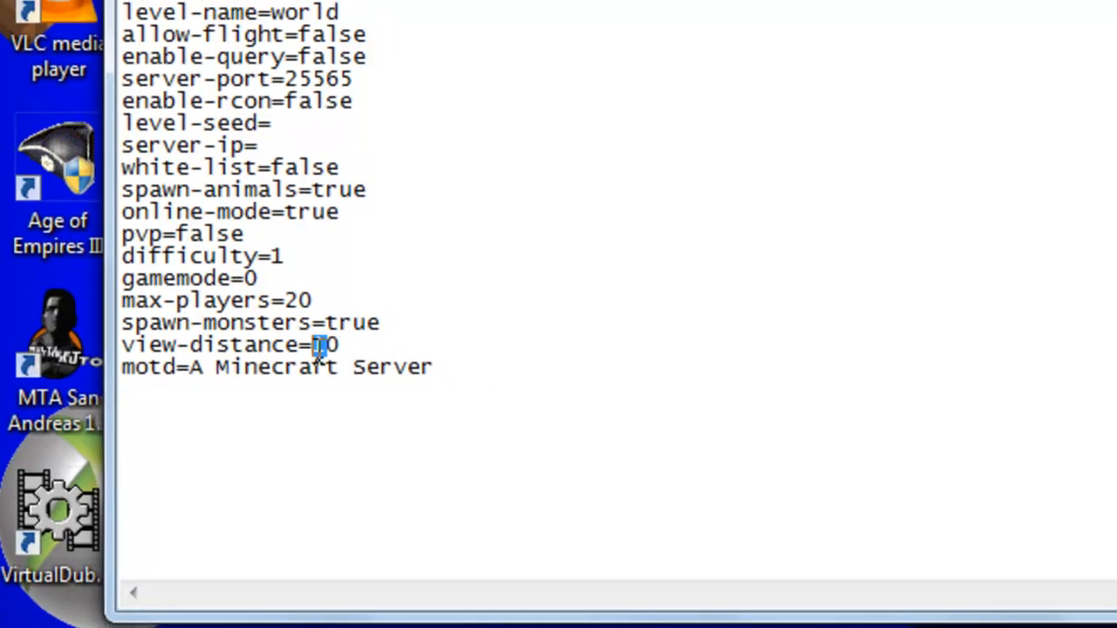
left_click(354, 346)
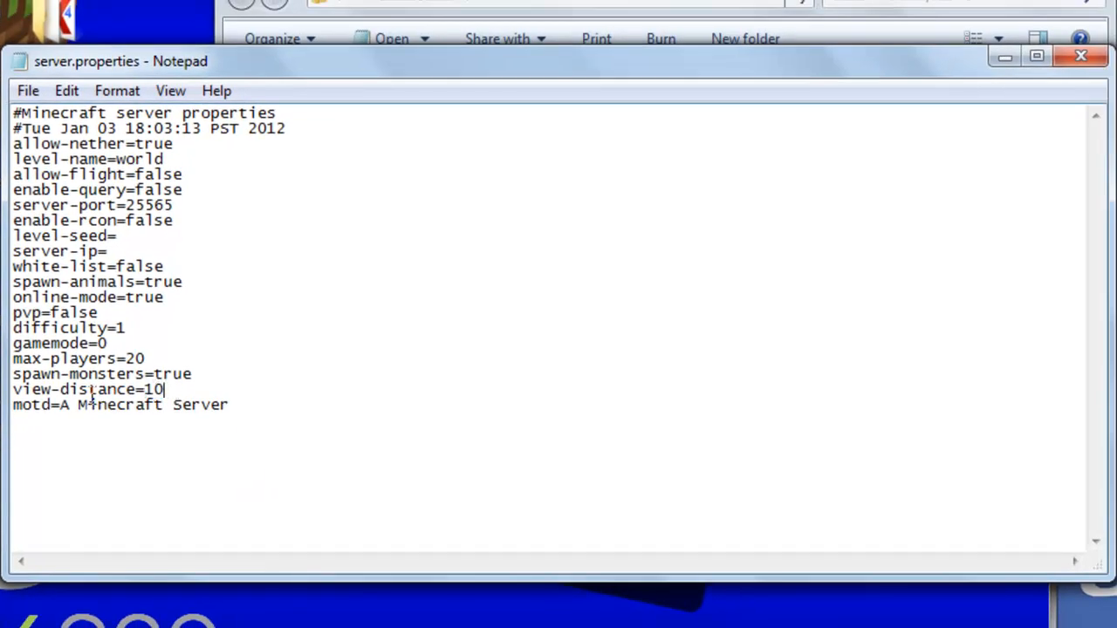
left_click_drag(15, 389, 182, 390)
left_click(183, 389)
- Try a motd beginning "Welcome To My" in server.properties and restore it to "A Minecraft Server"
left_click_drag(18, 405, 285, 410)
left_click(243, 405)
type("Welcome ")
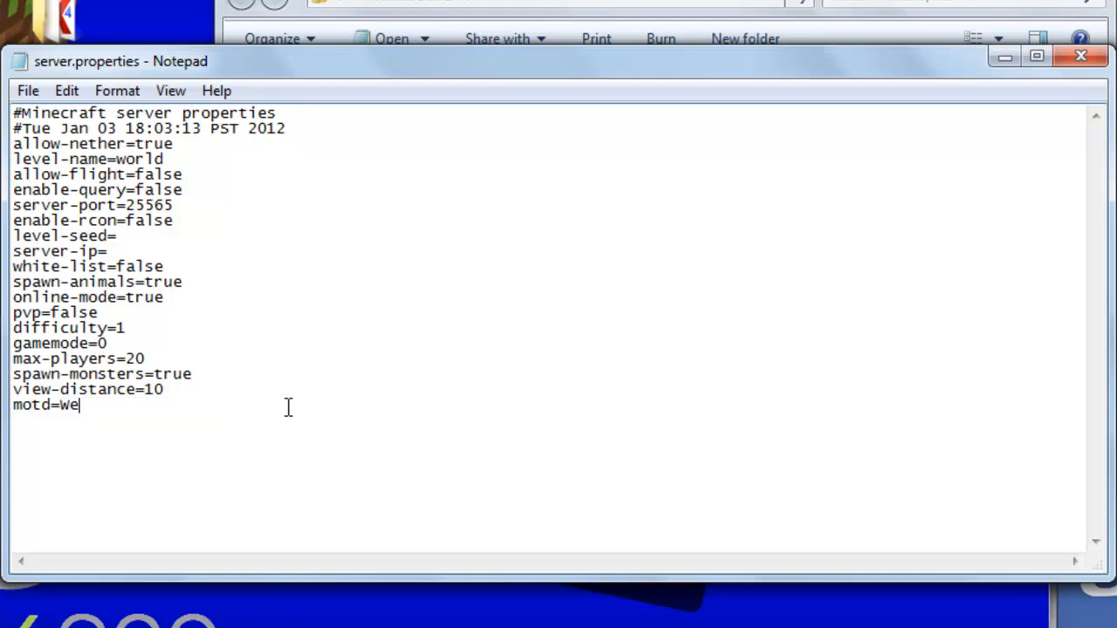
type("To My Server")
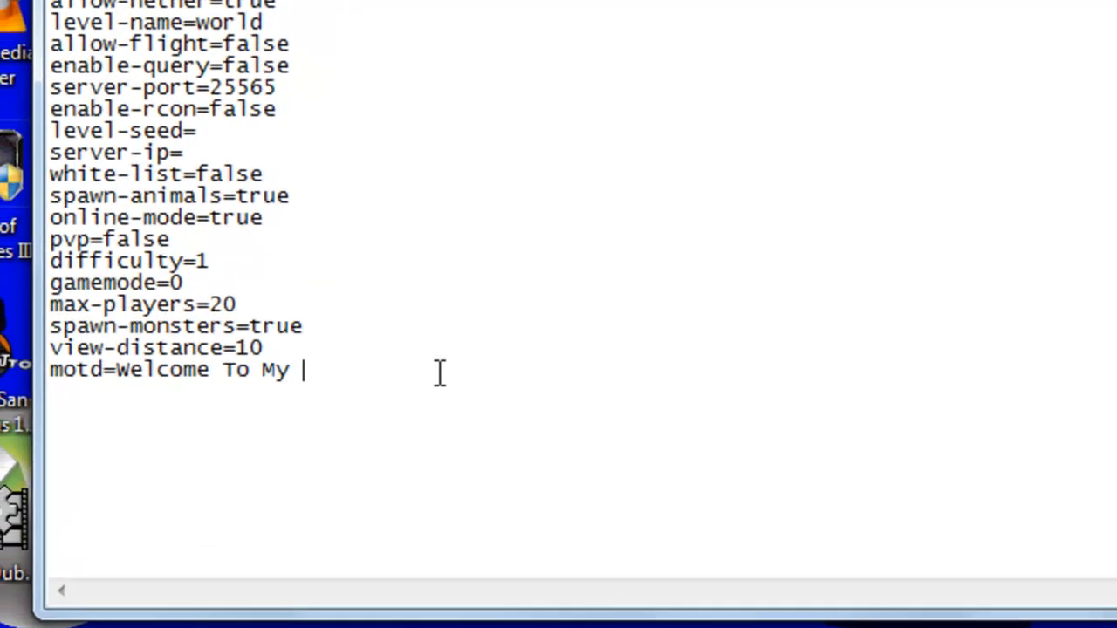
key("BackSpace")
key("BackSpace")
key("BackSpace")
key("BackSpace")
key("BackSpace")
key("BackSpace")
key("BackSpace")
key("BackSpace")
key("BackSpace")
key("BackSpace")
key("BackSpace")
key("BackSpace")
key("BackSpace")
key("BackSpace")
key("BackSpace")
key("BackSpace")
key("BackSpace")
key("BackSpace")
key("BackSpace")
key("BackSpace")
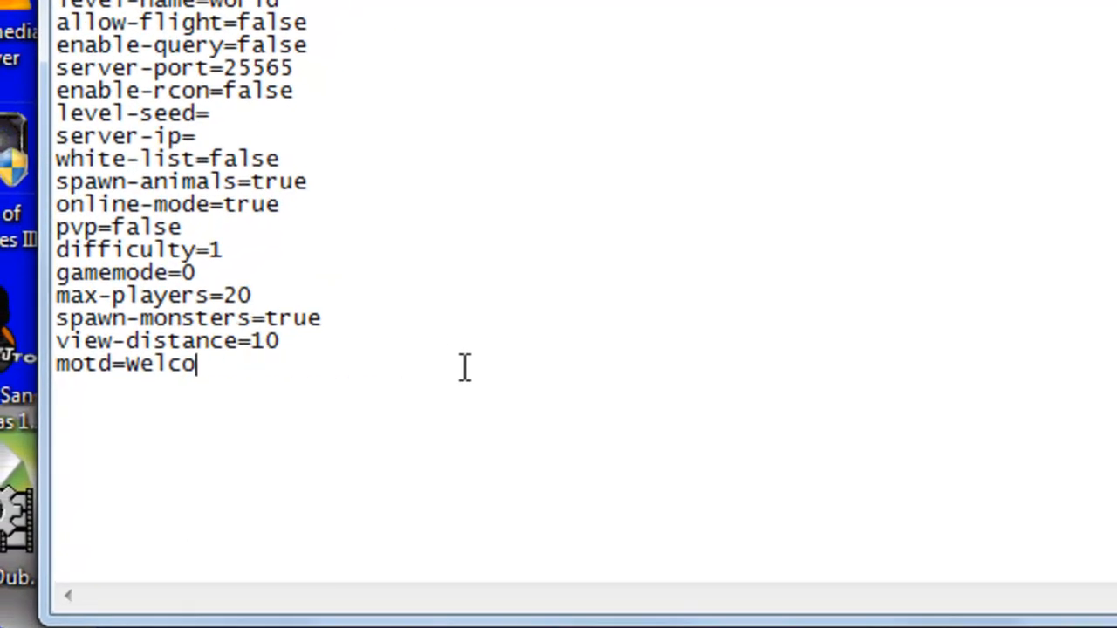
type("A Minecrat")
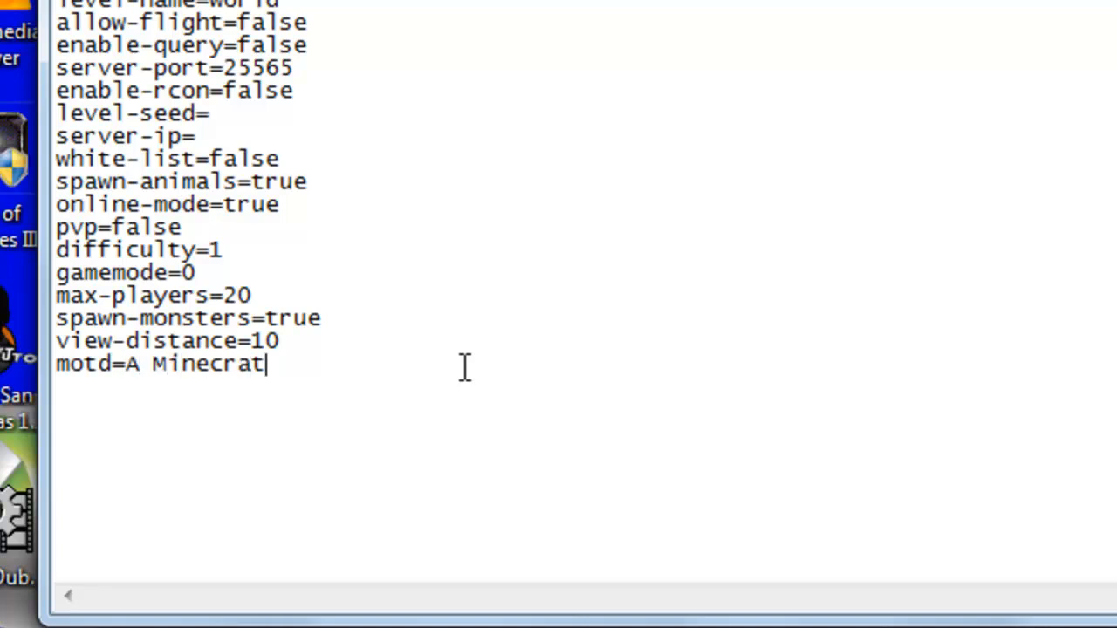
key("BackSpace")
type("ftf")
key("BackSpace")
type("Server")
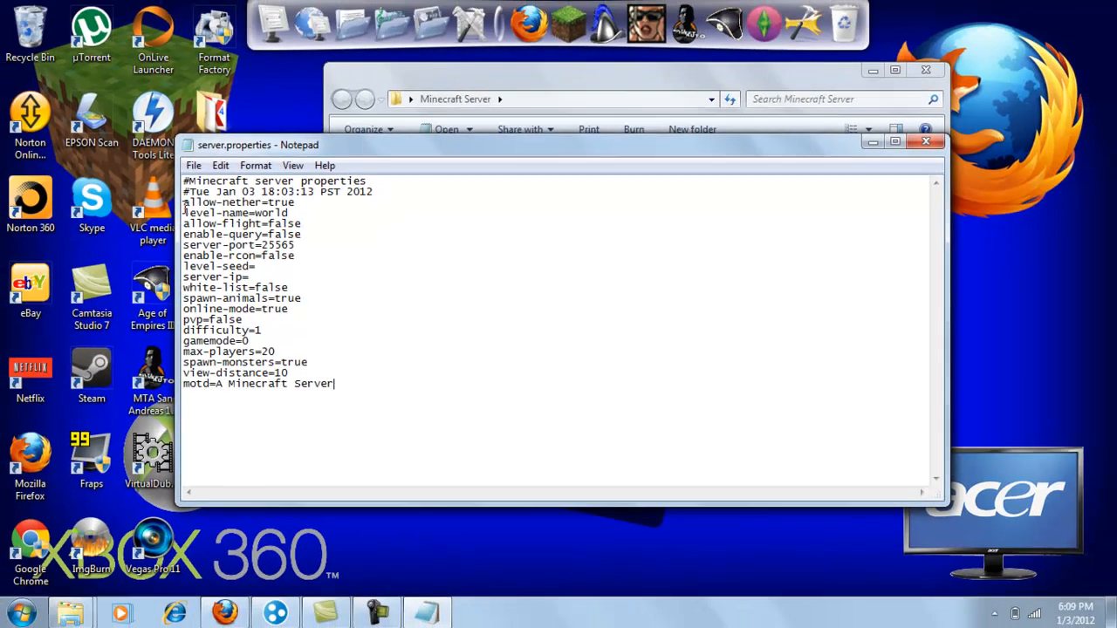
- Review the full list of settings in server.properties from allow-nether to motd
left_click_drag(114, 75, 410, 428)
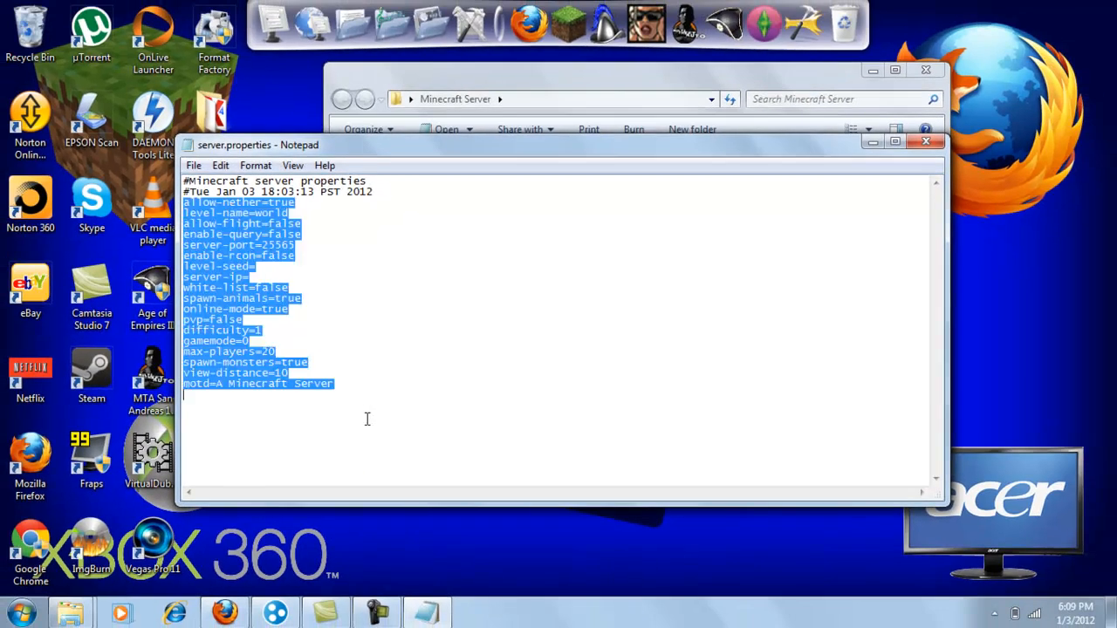
left_click_drag(390, 383, 189, 302)
left_click_drag(229, 341, 184, 204)
left_click(290, 291)
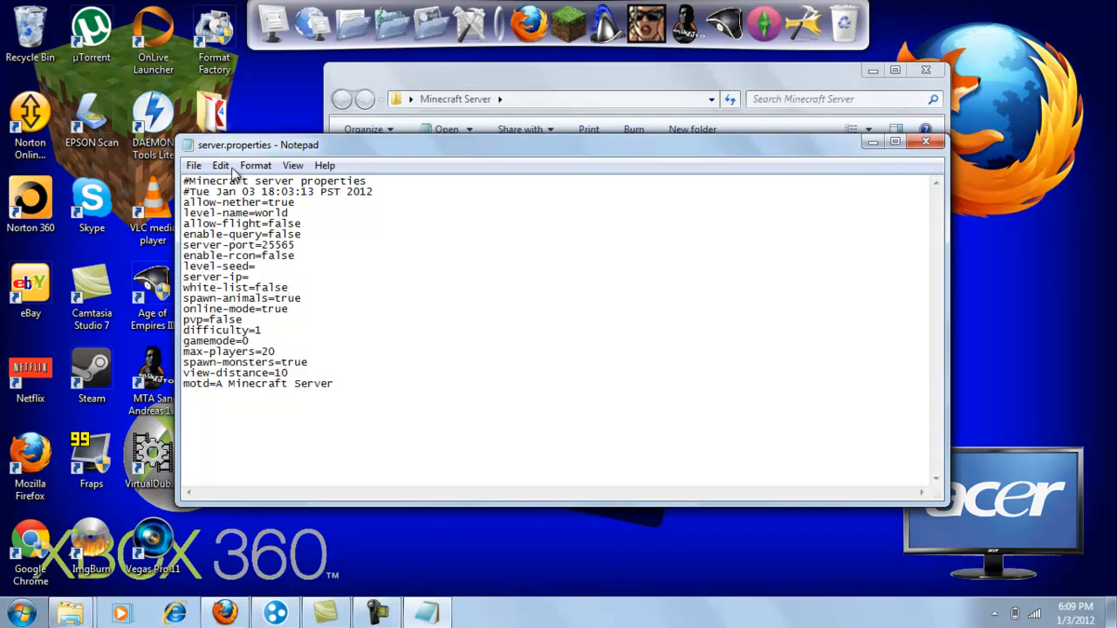
- Switch to Firefox, search the web for server.properties in a new tab and open the Minecraft Wiki article about it
left_click(225, 614)
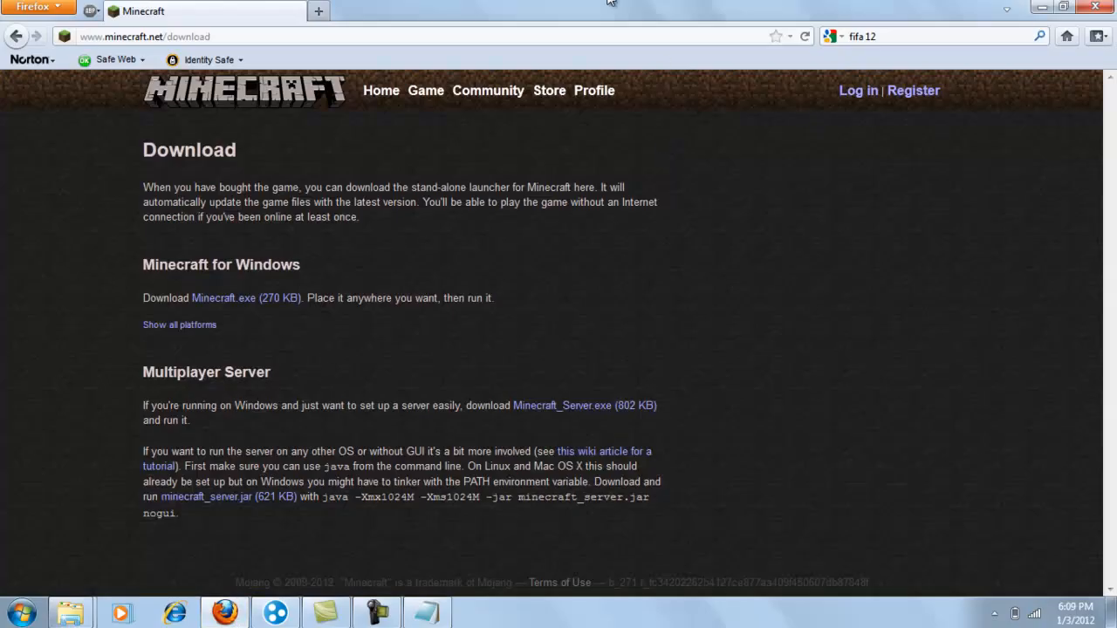
left_click(907, 41)
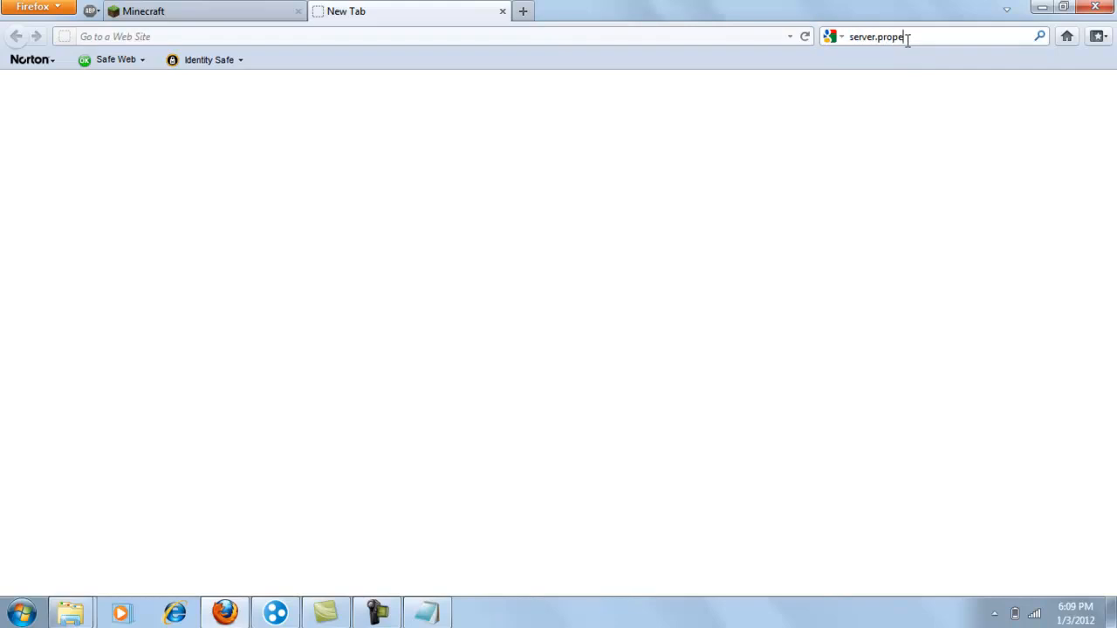
type("server.properties")
key("Return")
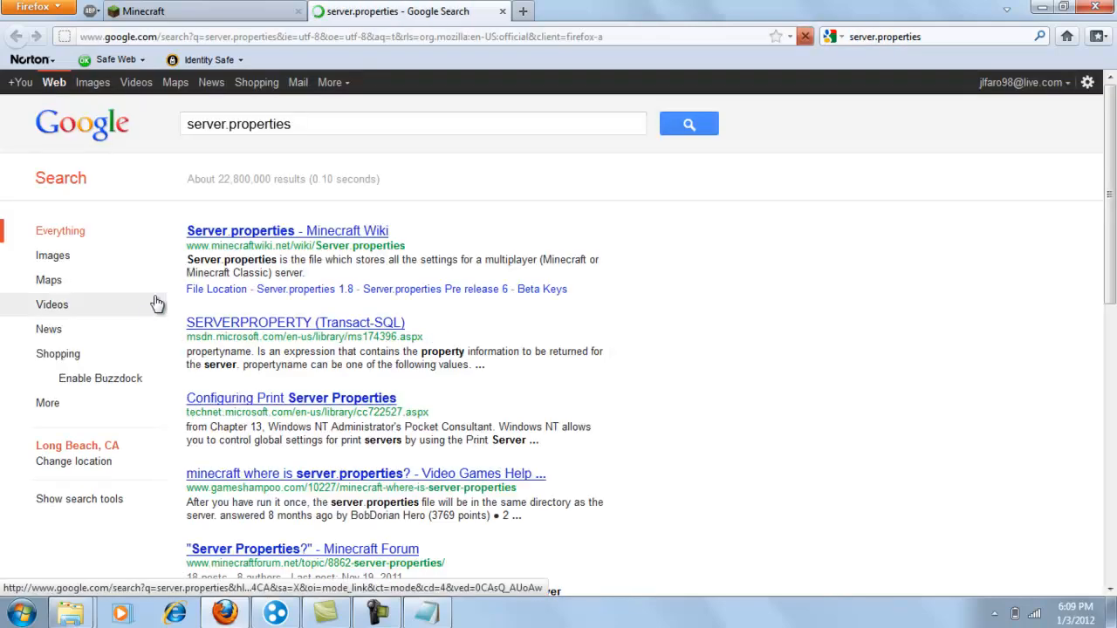
left_click(284, 234)
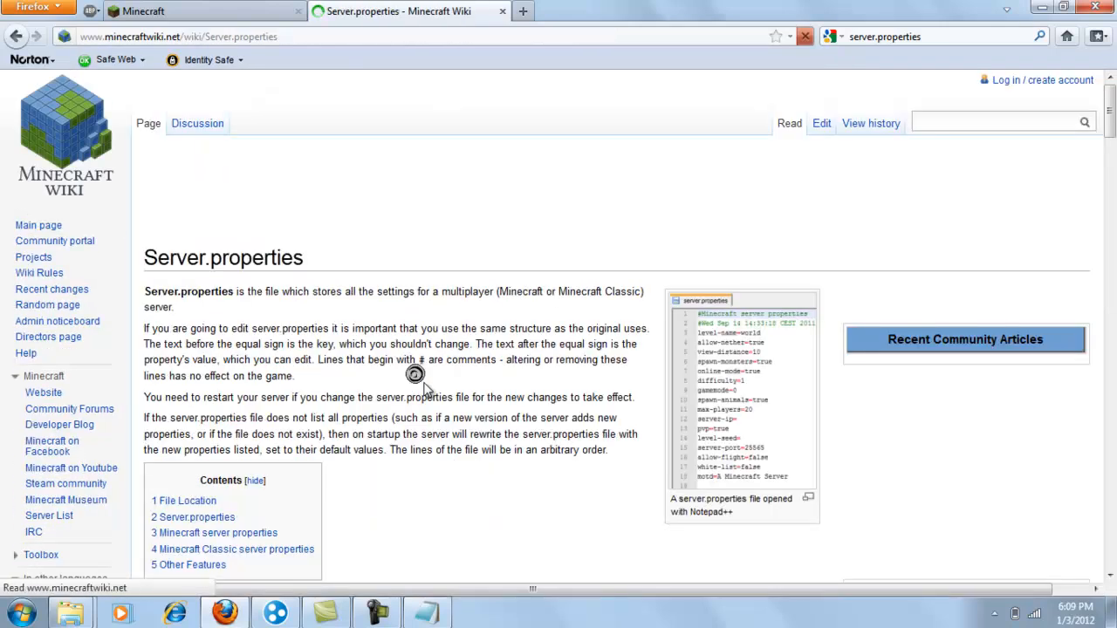
- Look through the wiki's Server.properties article for explanations of the server settings, and minimize the browser
scroll(411, 305, "down", 10)
scroll(205, 325, "down", 14)
left_click_drag(155, 211, 412, 351)
scroll(412, 351, "down", 6)
left_click_drag(189, 245, 379, 324)
scroll(379, 329, "down", 12)
scroll(389, 340, "down", 8)
key("Home")
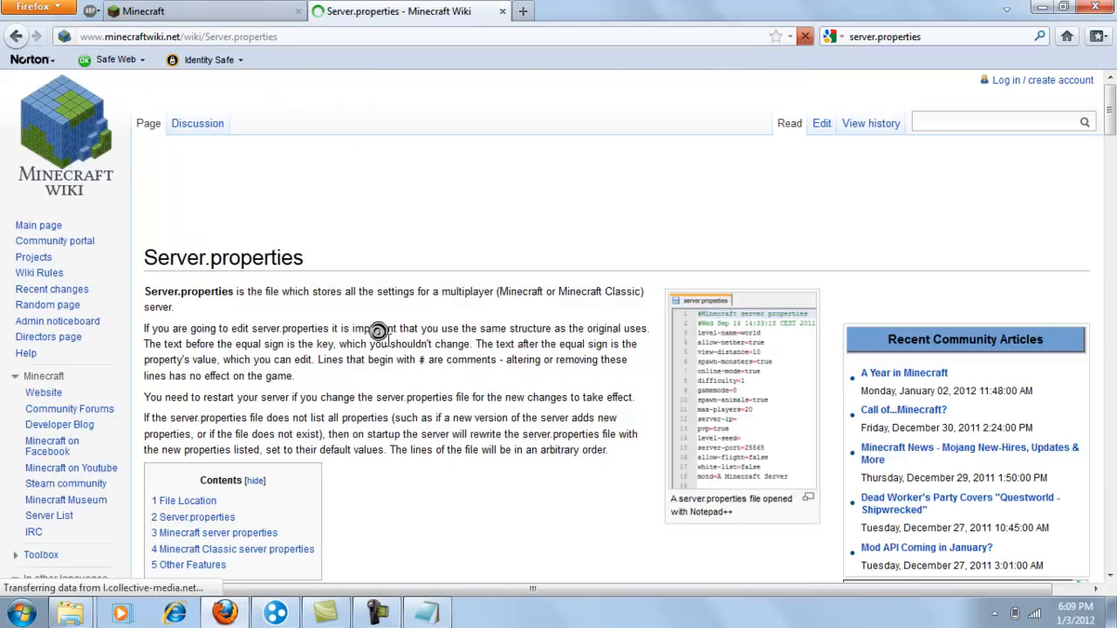
left_click(1043, 8)
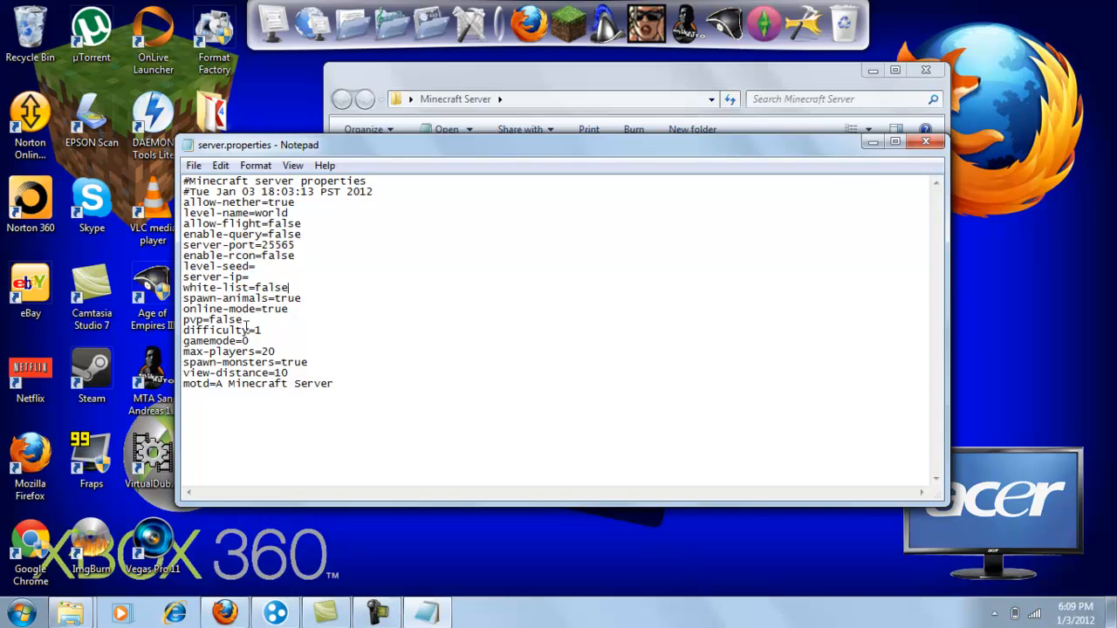
- Close server.properties without saving the changes, and close the empty white-list.txt file
left_click(926, 141)
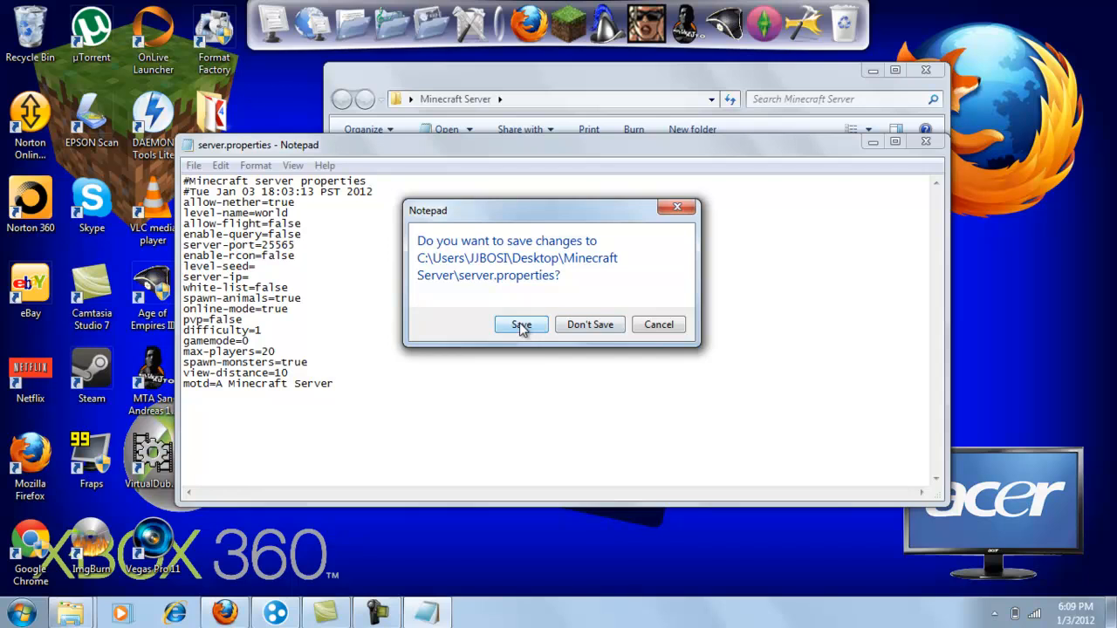
left_click(590, 324)
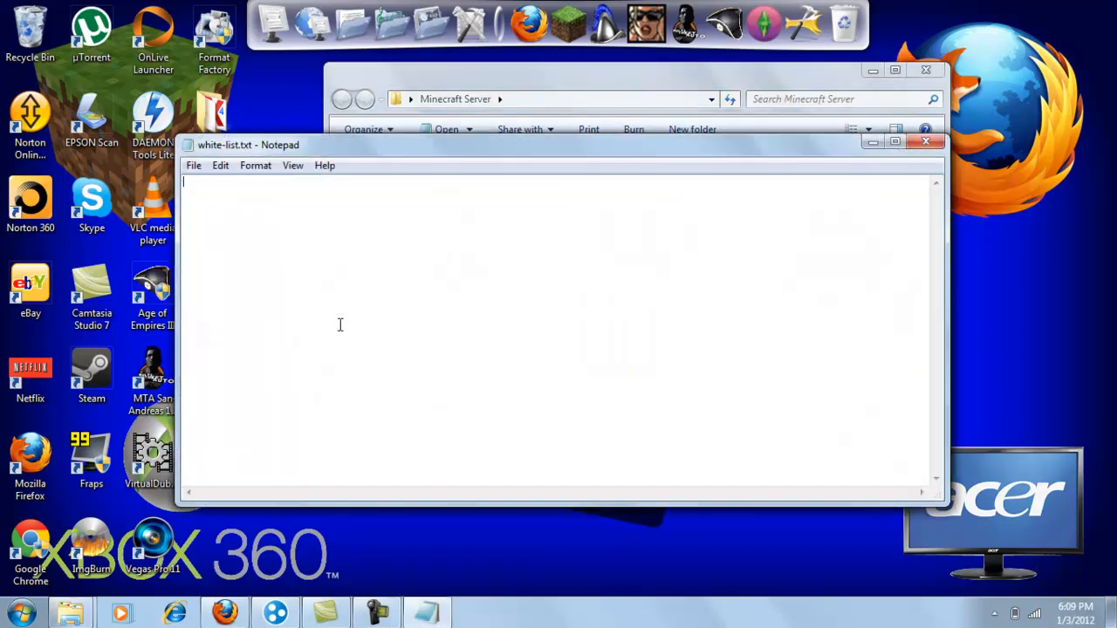
left_click(926, 141)
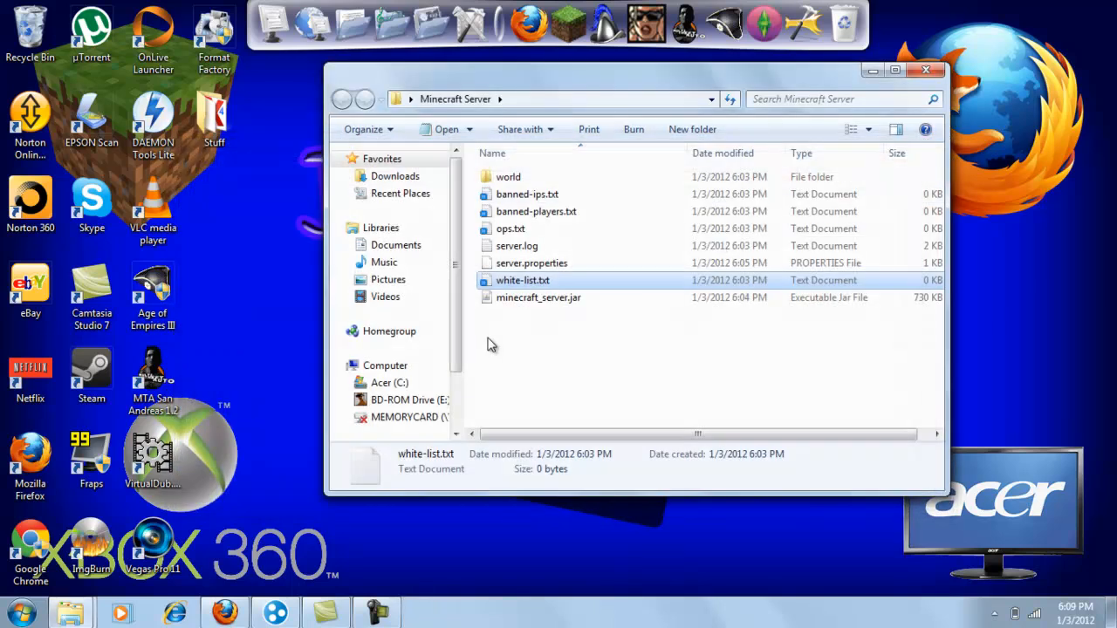
- Launch Notepad and load server.properties from the Minecraft Server folder into it
left_click(22, 613)
type("notepa")
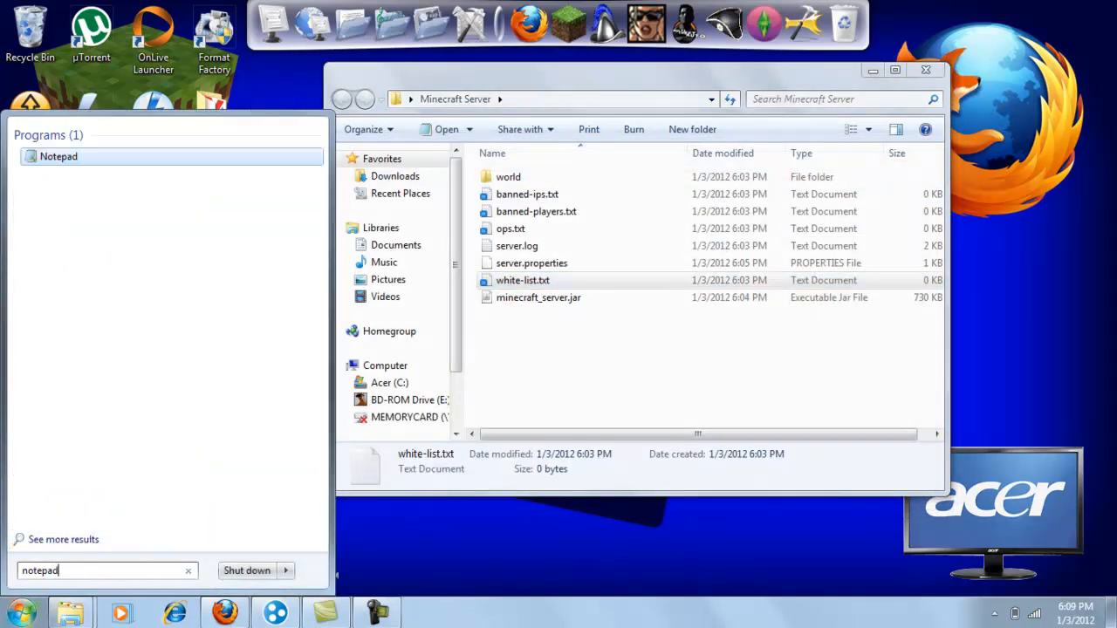
type("d")
key("Return")
left_click_drag(452, 149, 454, 320)
left_click_drag(550, 273, 498, 443)
left_click_drag(384, 321, 360, 171)
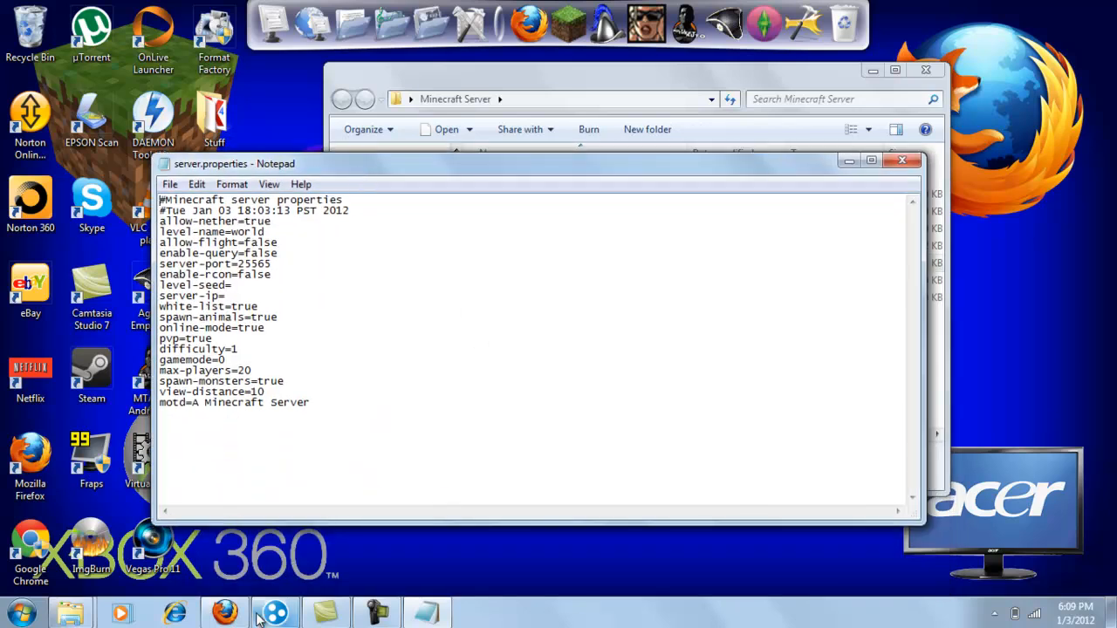
- Search the web for hamachi in Firefox and bring up the LogMeIn Hamachi download page
mouse_move(273, 616)
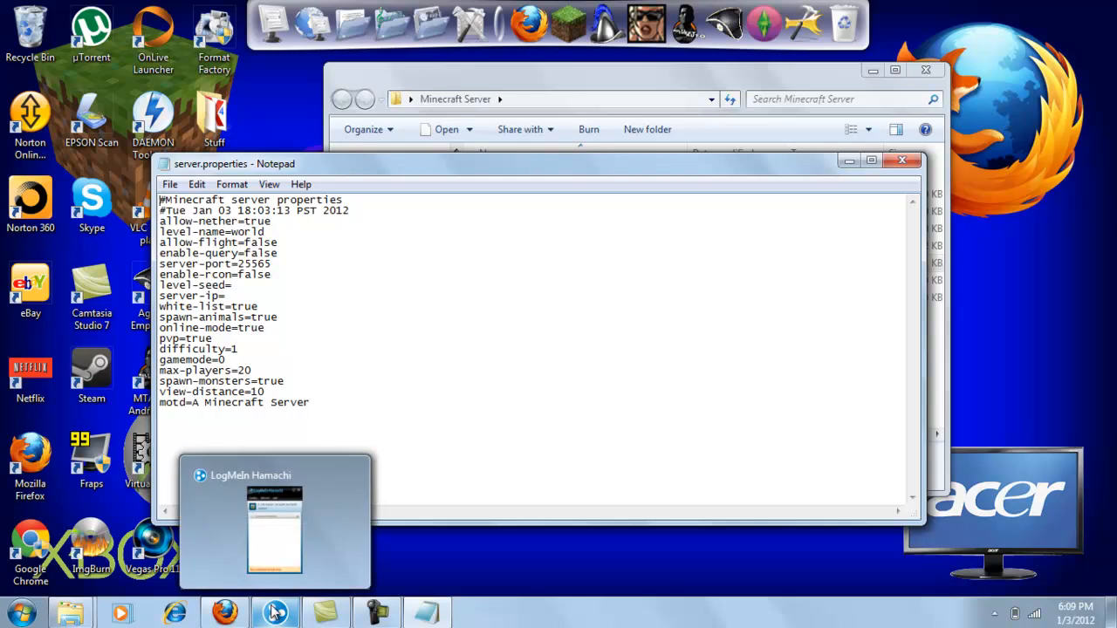
left_click(220, 615)
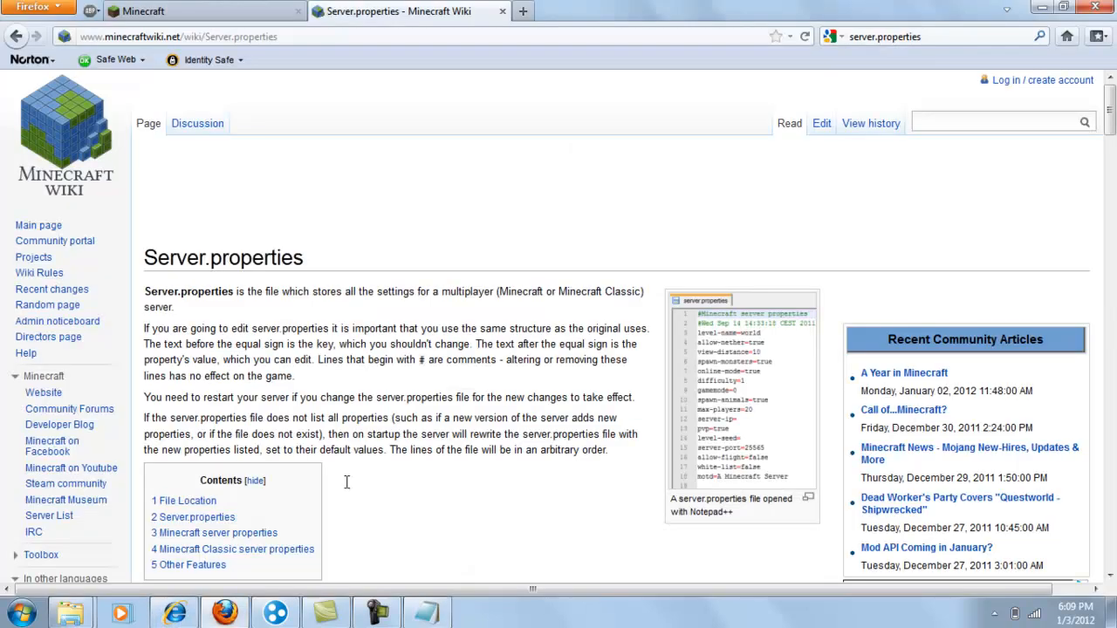
left_click(967, 35)
type("hamachi")
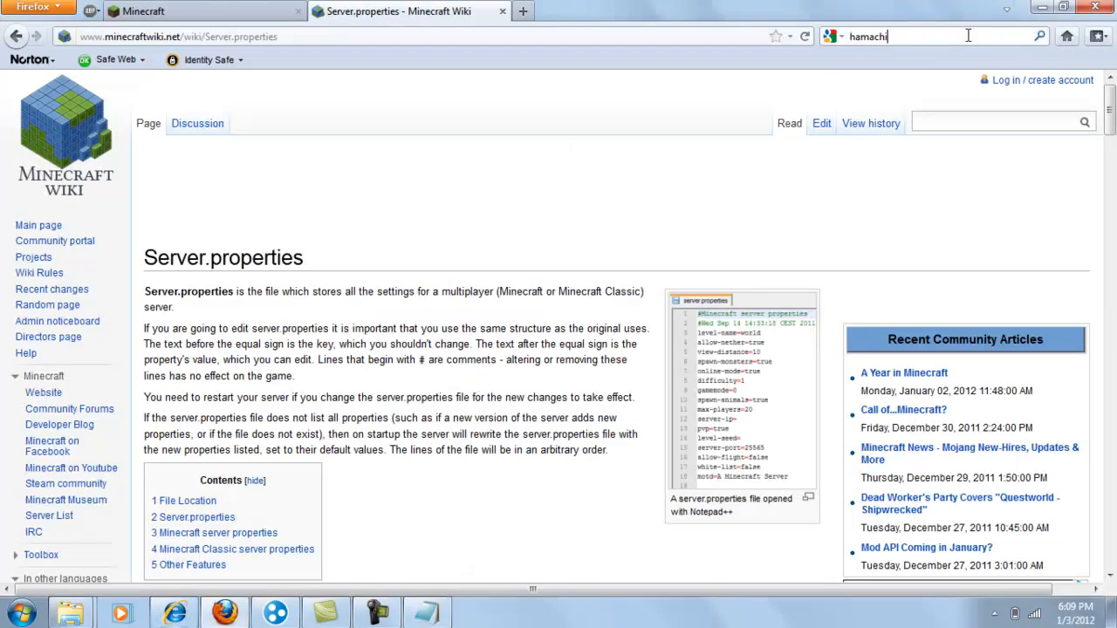
key("Return")
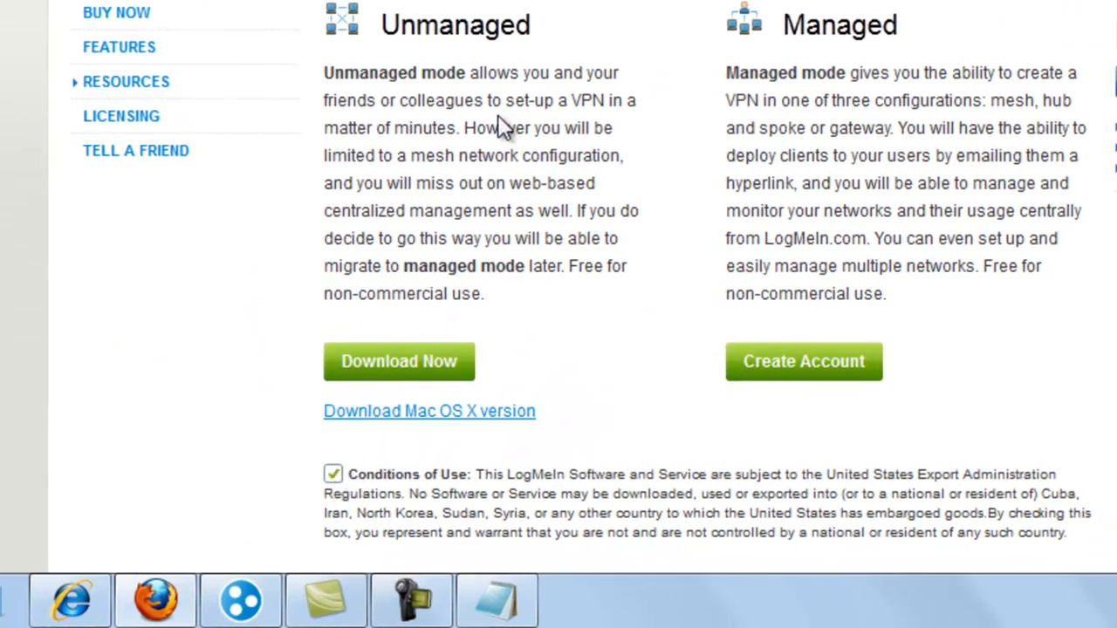
right_click(71, 598)
left_click(29, 539)
right_click(77, 600)
left_click(21, 533)
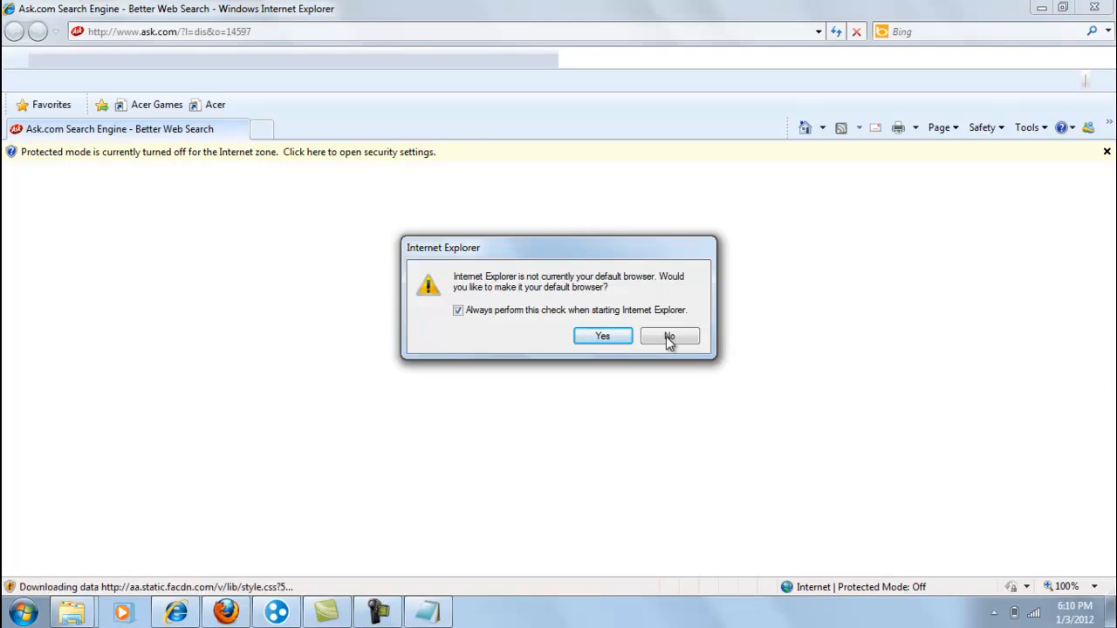
left_click(226, 612)
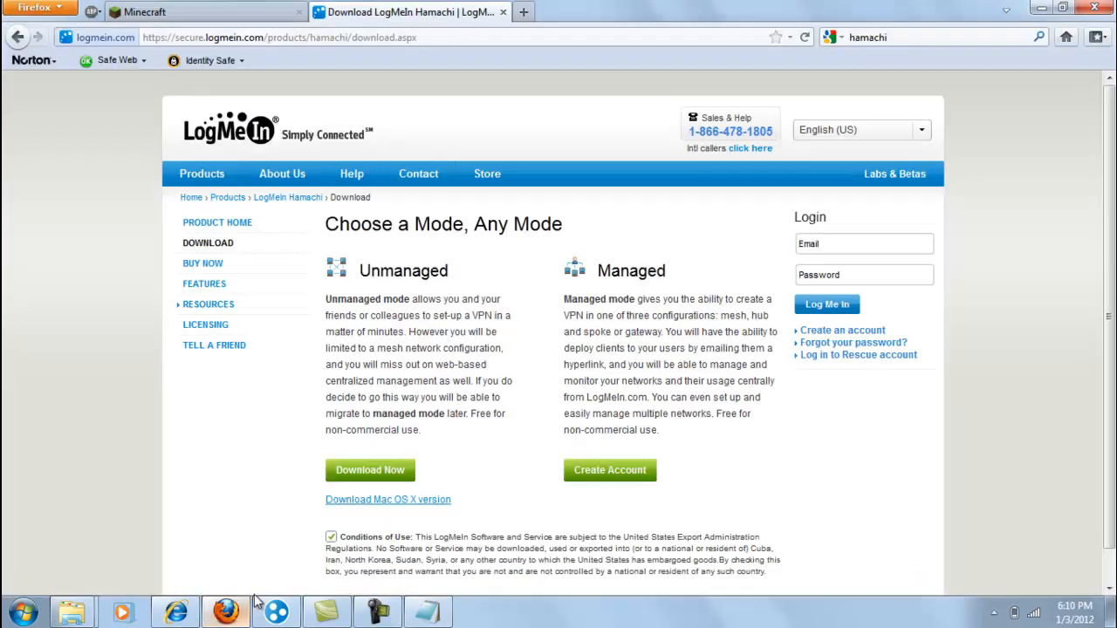
- Try downloading the unmanaged Hamachi installer hamachi.msi, cancel the save, and minimize the browser
left_click(384, 476)
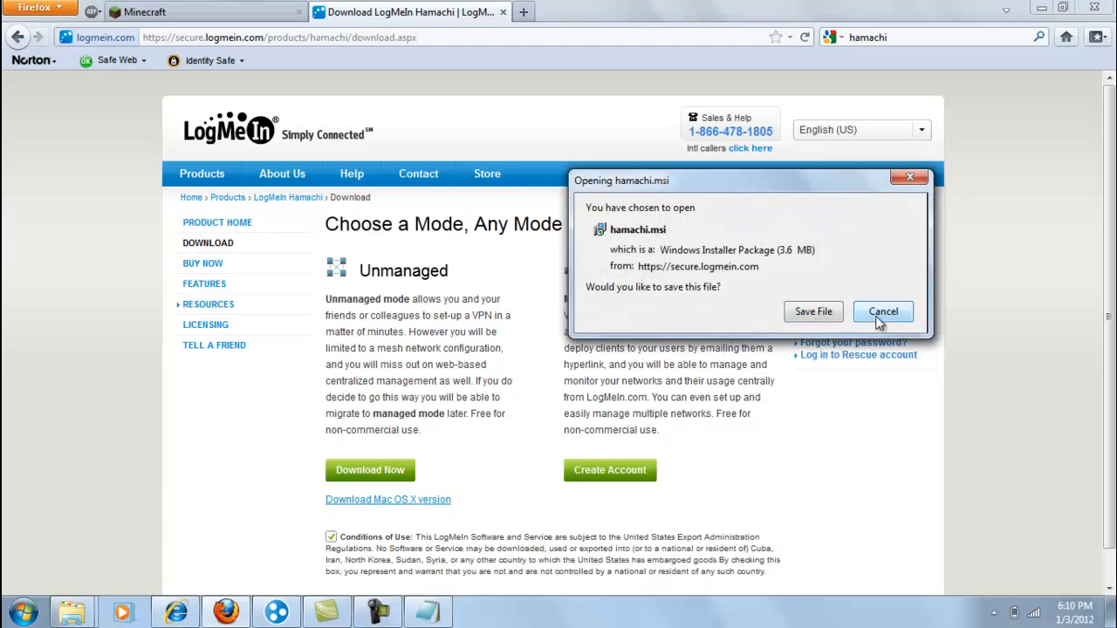
left_click(877, 317)
left_click(1044, 7)
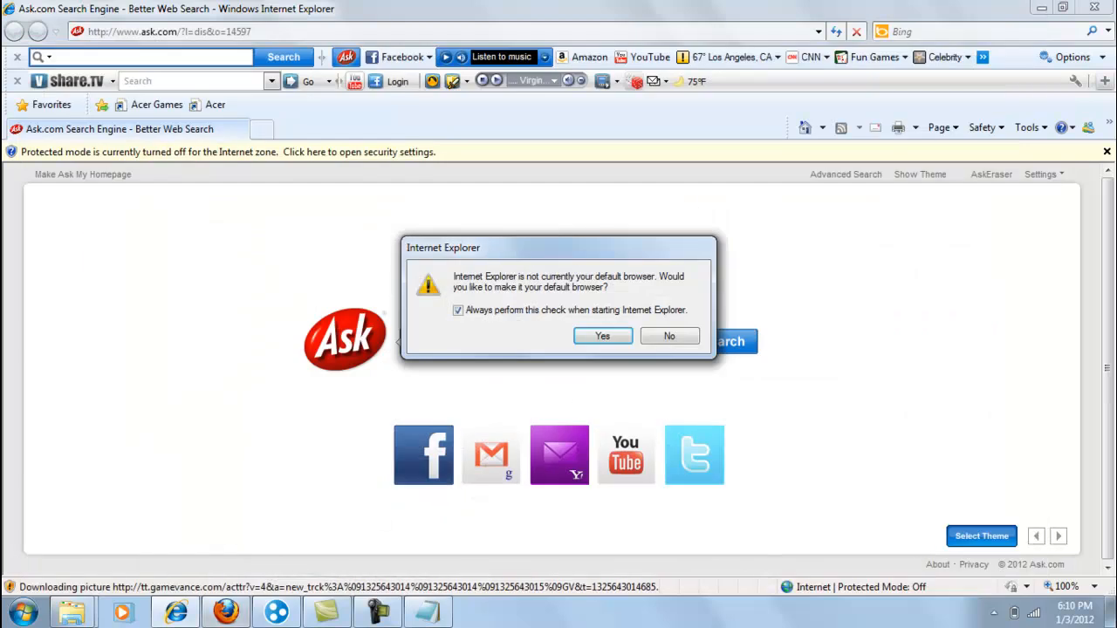
- Close Internet Explorer without making it the default browser, and bring up the LogMeIn Hamachi window beside the server.properties text
left_click(670, 343)
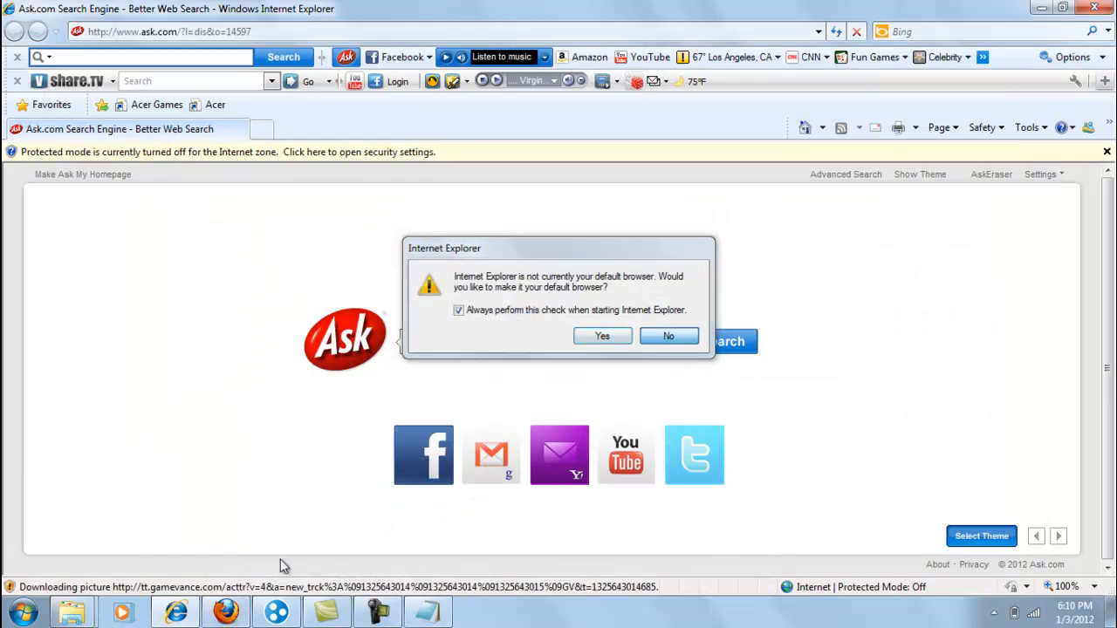
left_click(277, 613)
left_click(1094, 7)
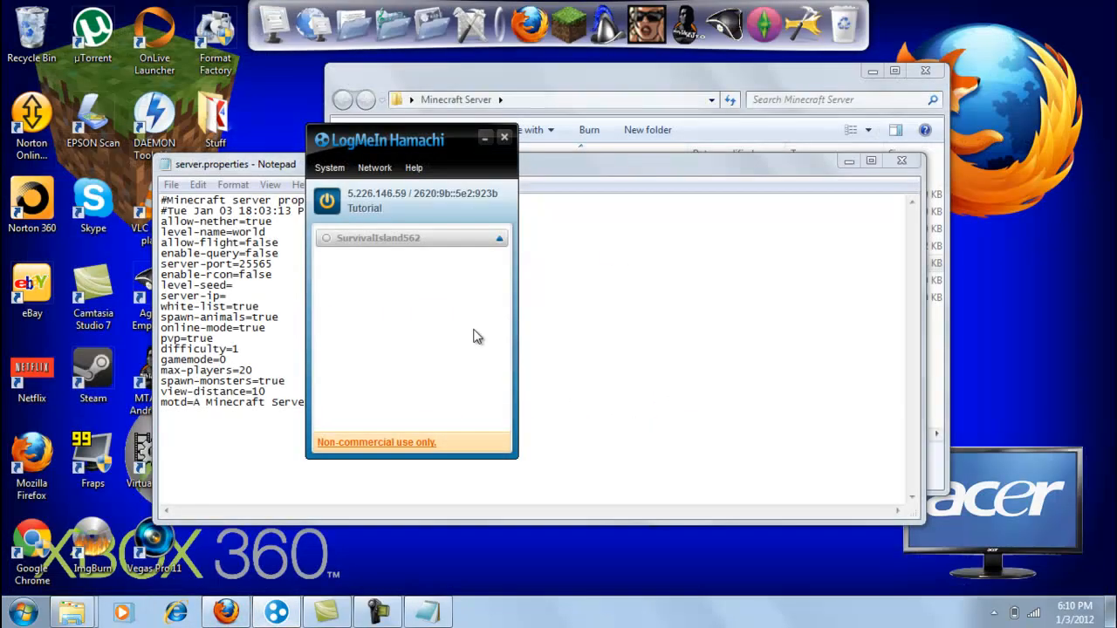
left_click_drag(349, 140, 91, 105)
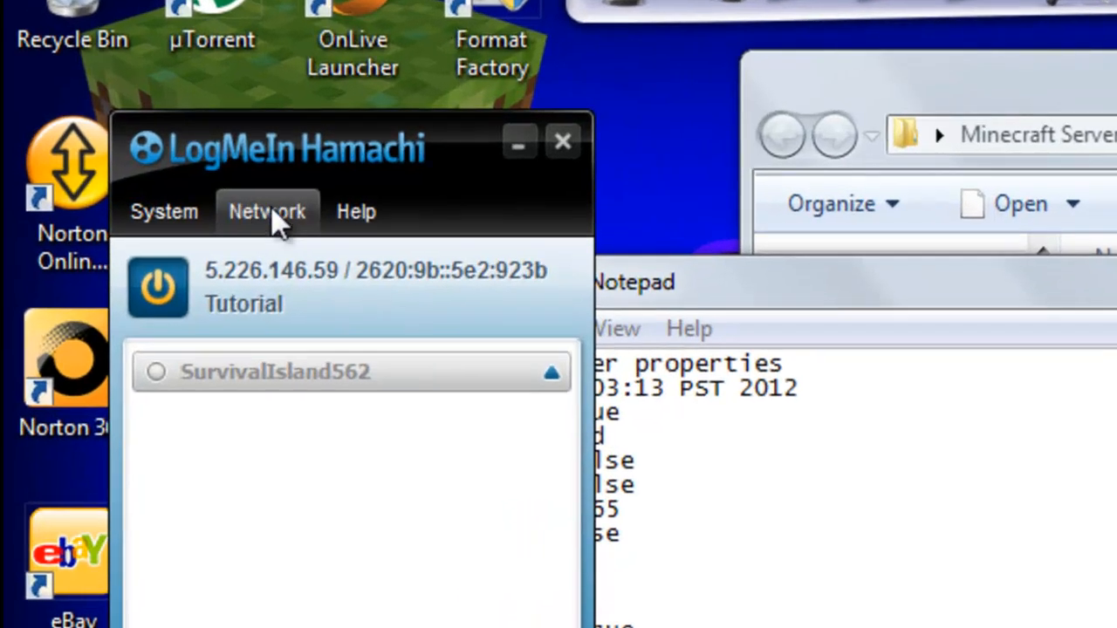
- Start a new client-owned Hamachi network with the network ID MinecraftServer12345 and enter the network password
left_click(117, 135)
left_click(292, 260)
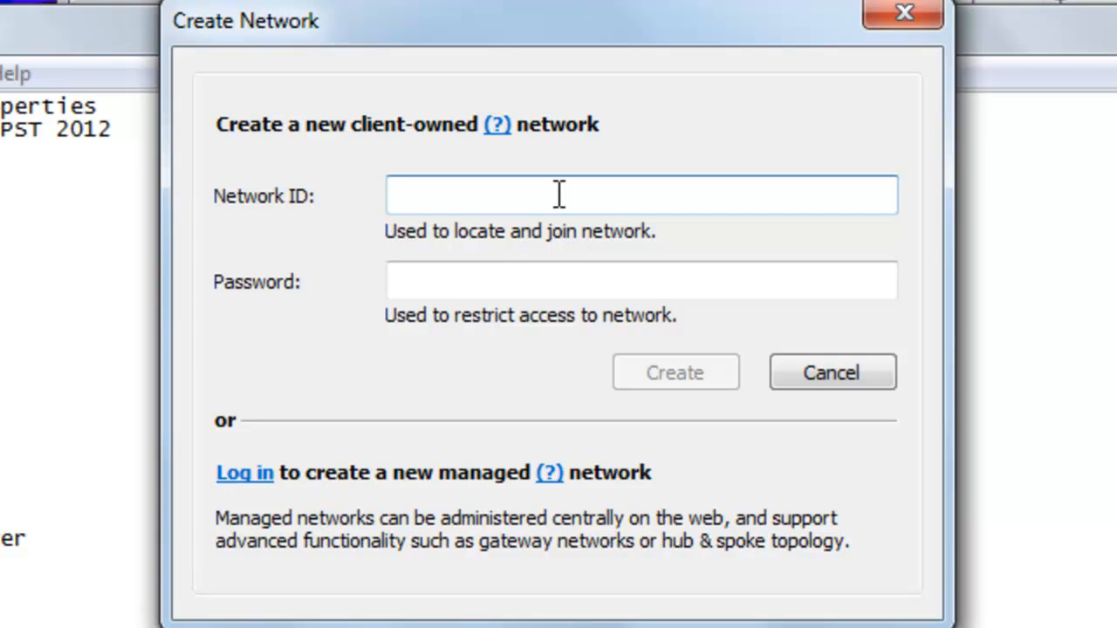
type("MinecraftServer")
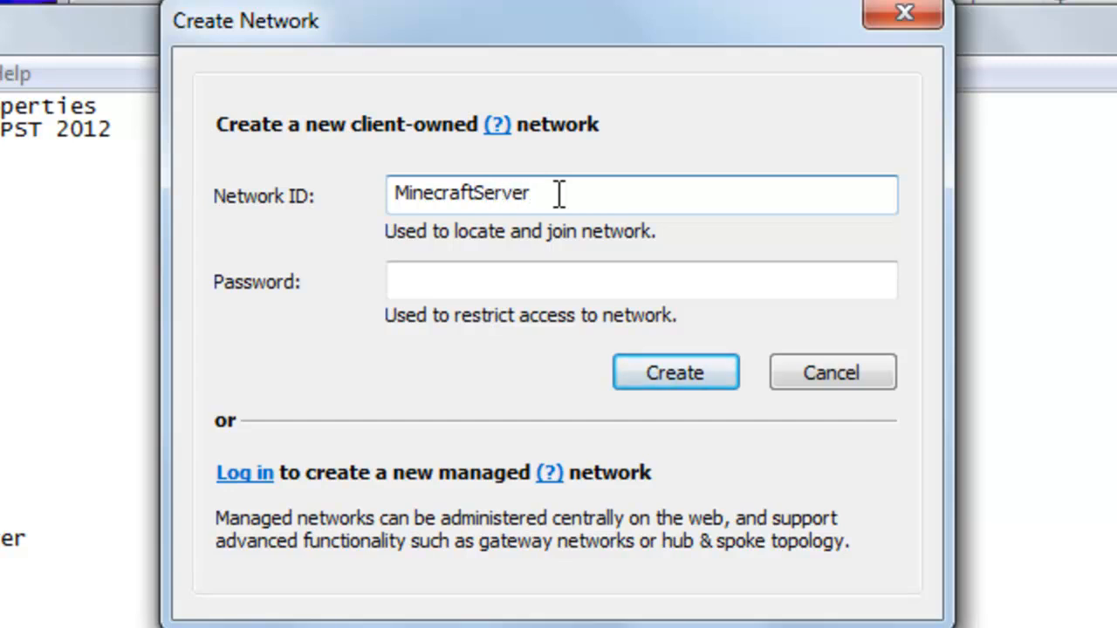
type("12345")
left_click(611, 281)
type("12345")
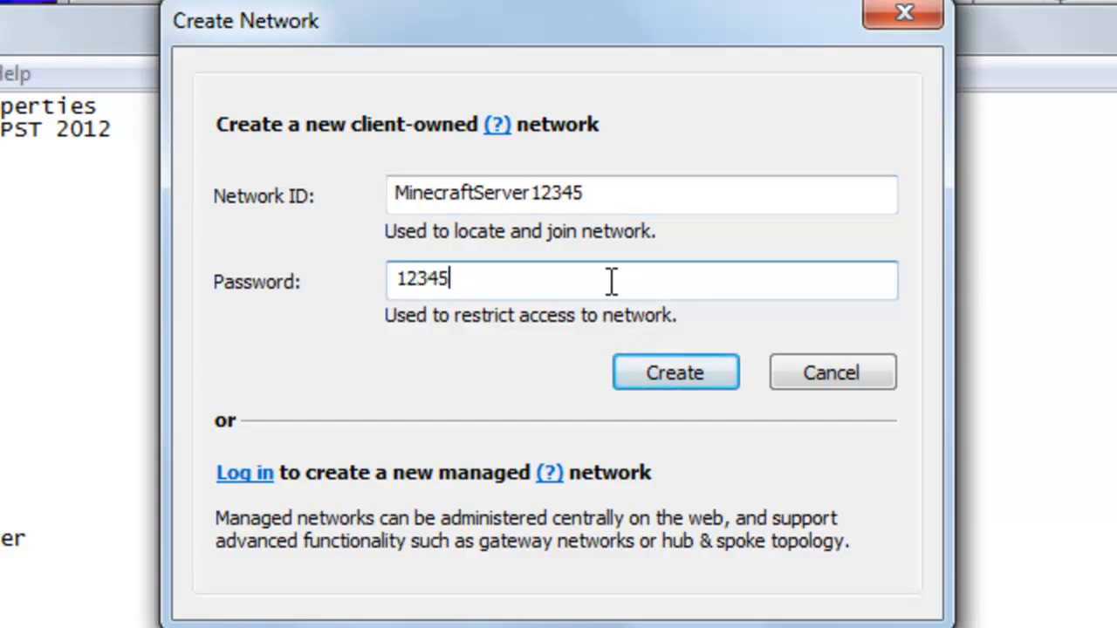
- Submit the new network and change its network ID to MinecraftServer1234554 to create it under a unique name
double_click(425, 265)
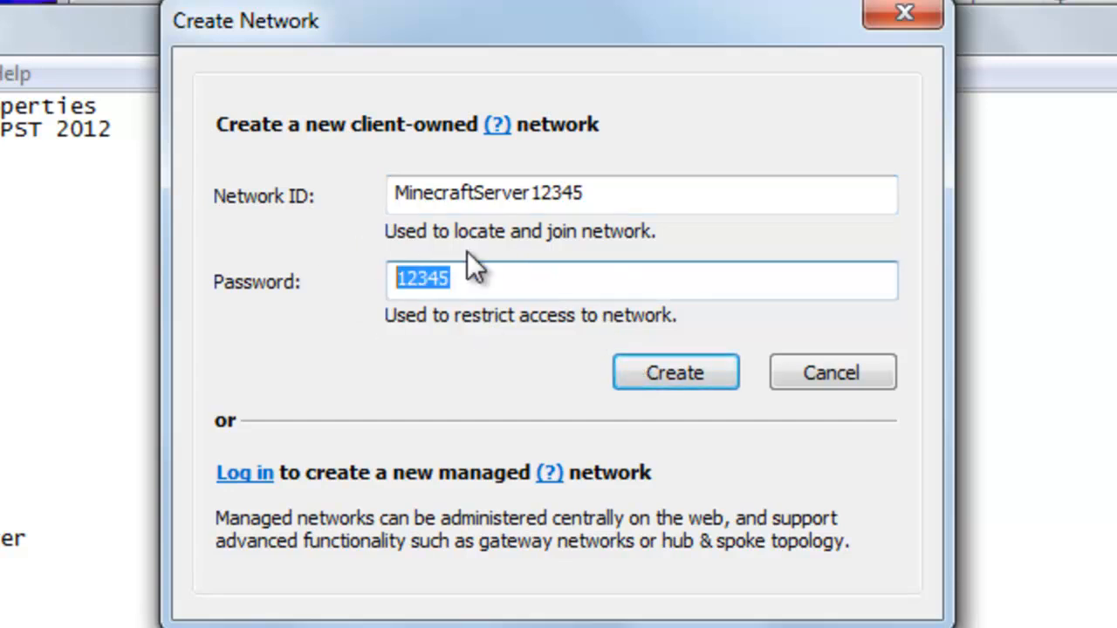
left_click(505, 279)
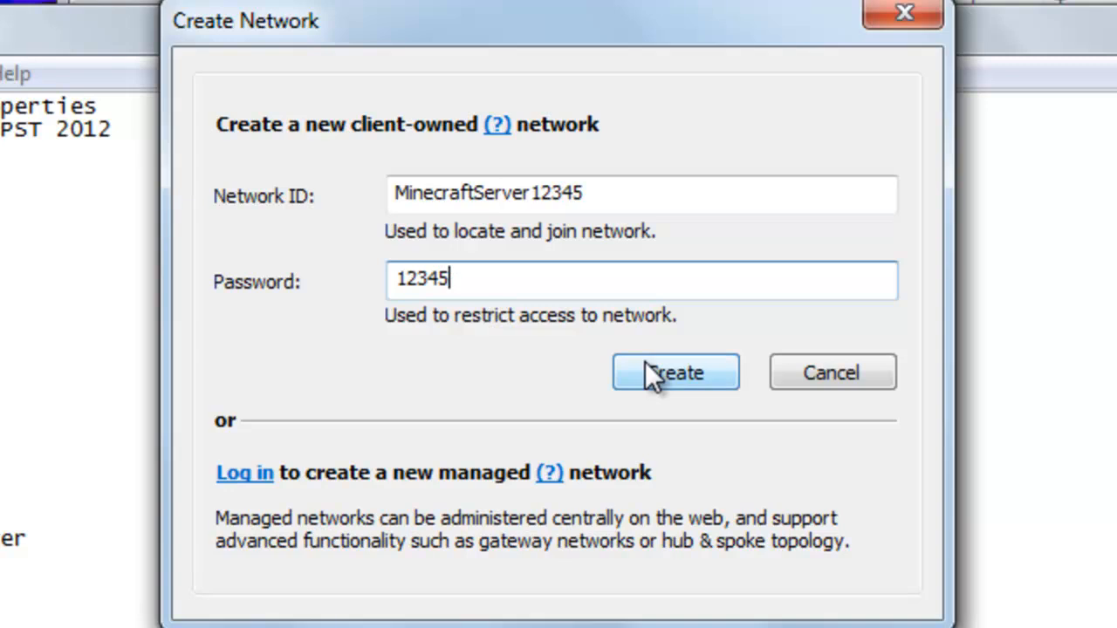
double_click(499, 279)
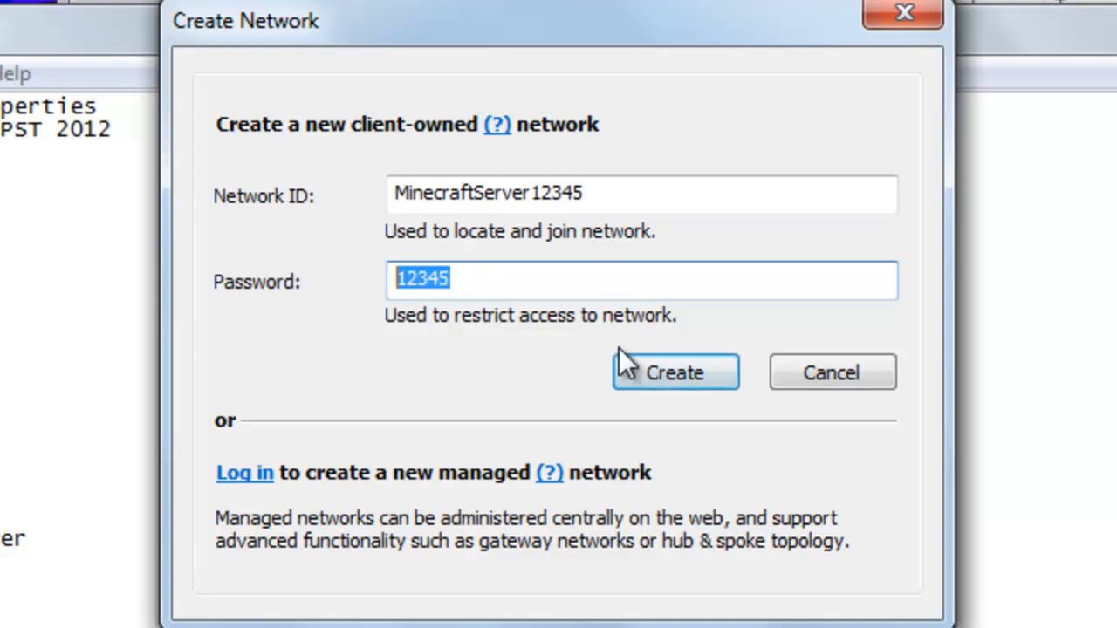
left_click(651, 363)
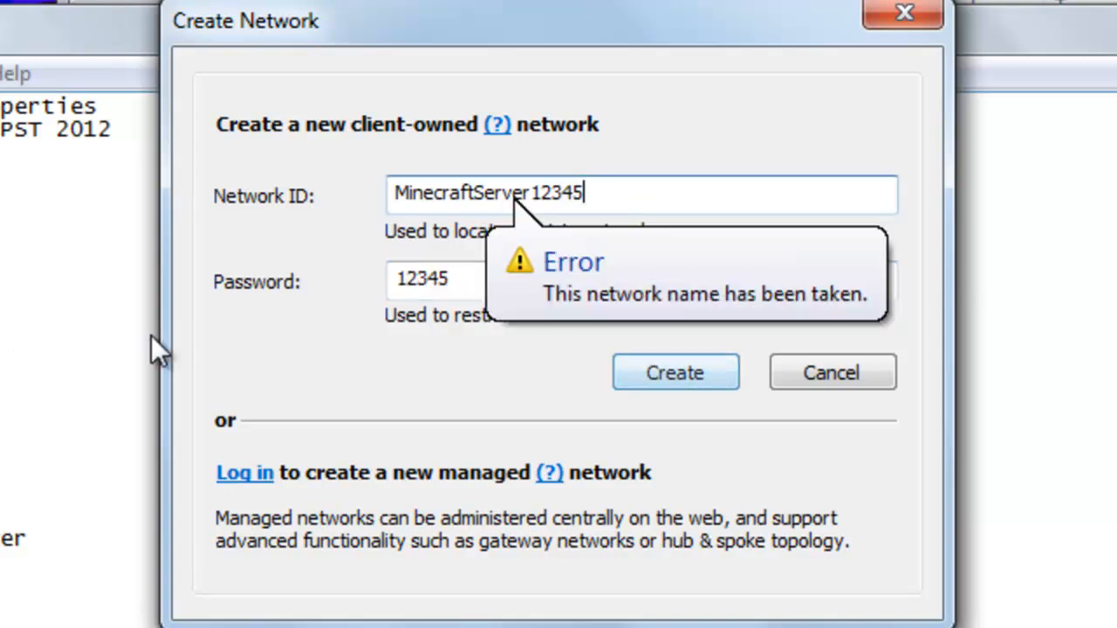
type("54")
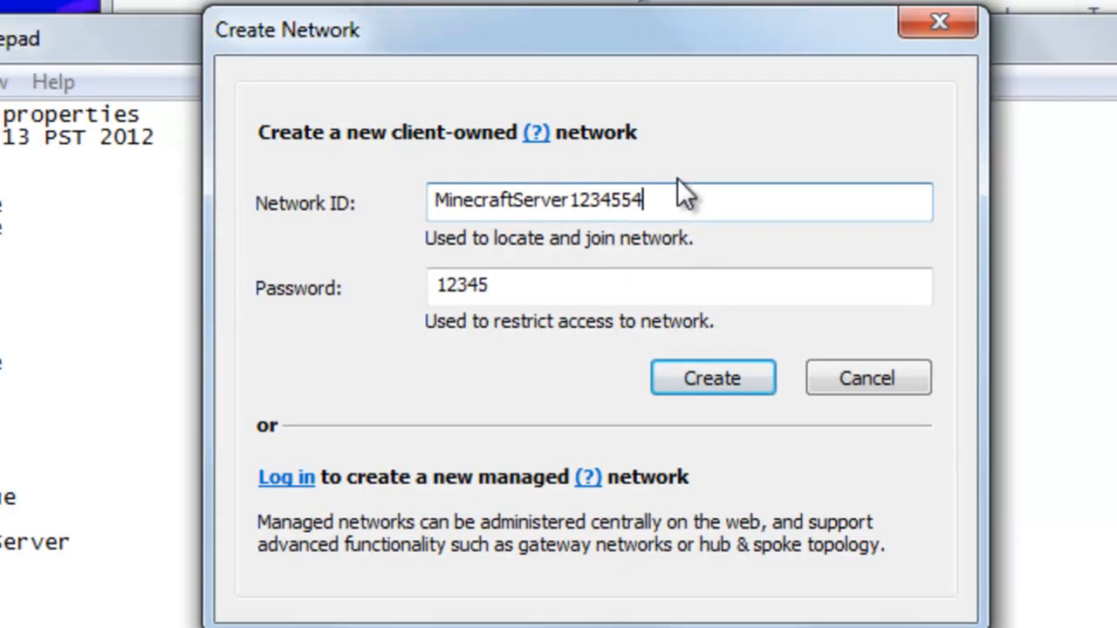
left_click(728, 381)
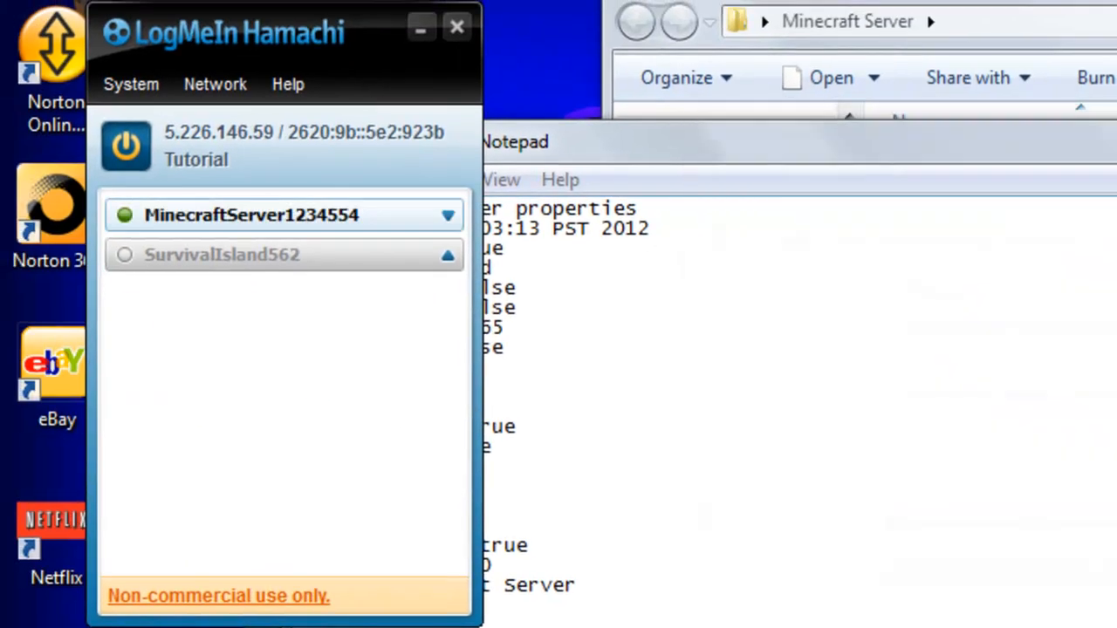
- Try the form for joining an existing Hamachi network with a network ID beginning "Minecraf", and dismiss it without joining
right_click(375, 220)
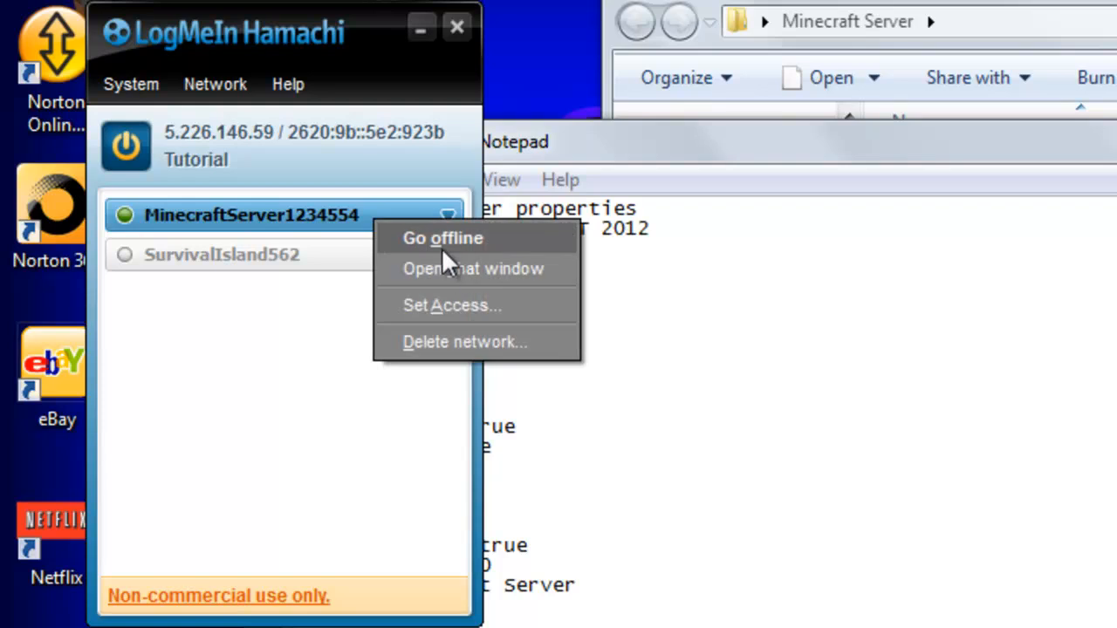
left_click(242, 80)
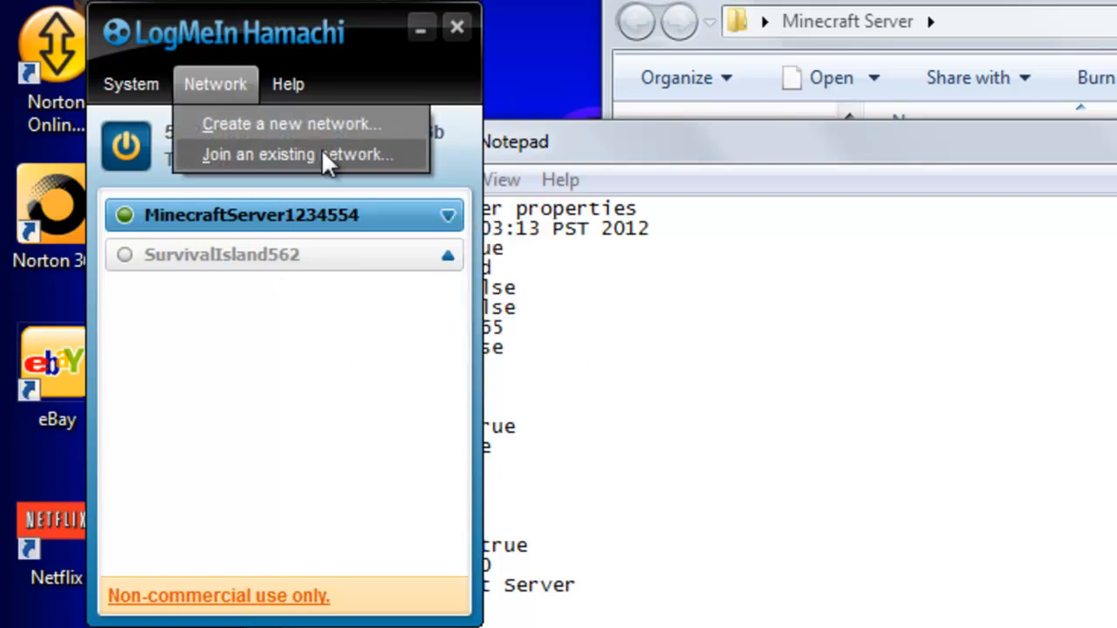
left_click(324, 157)
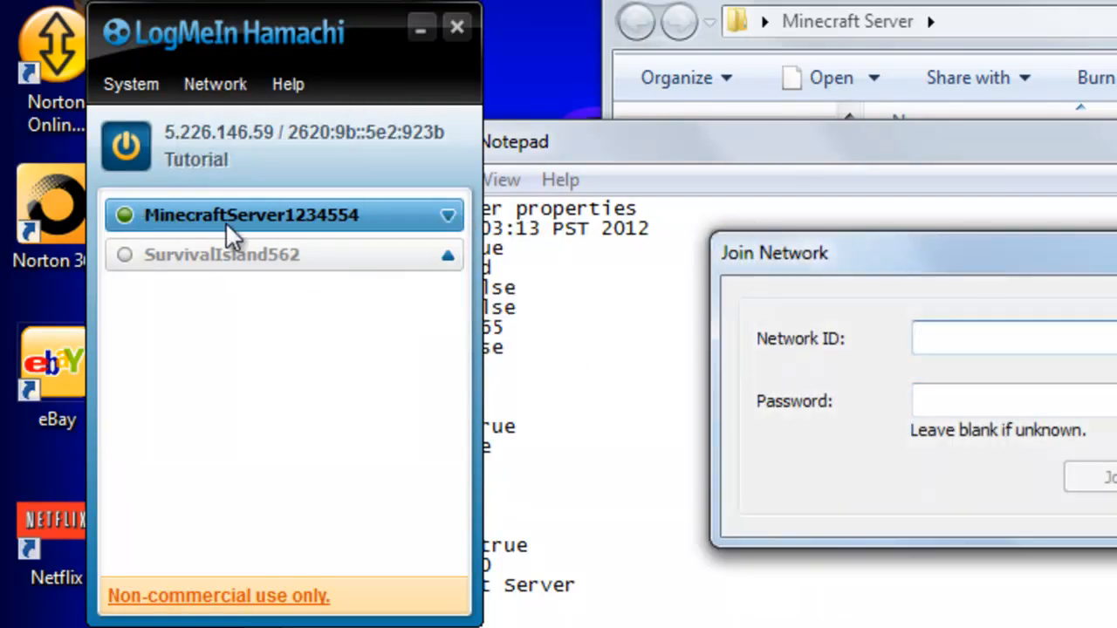
type("Minecraf")
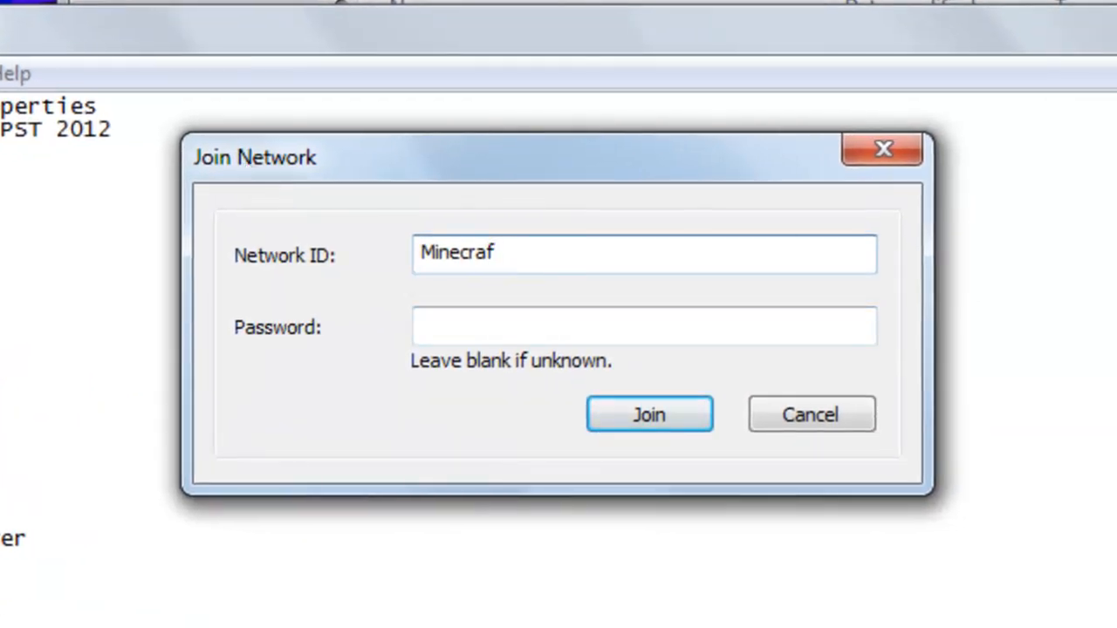
left_click(898, 157)
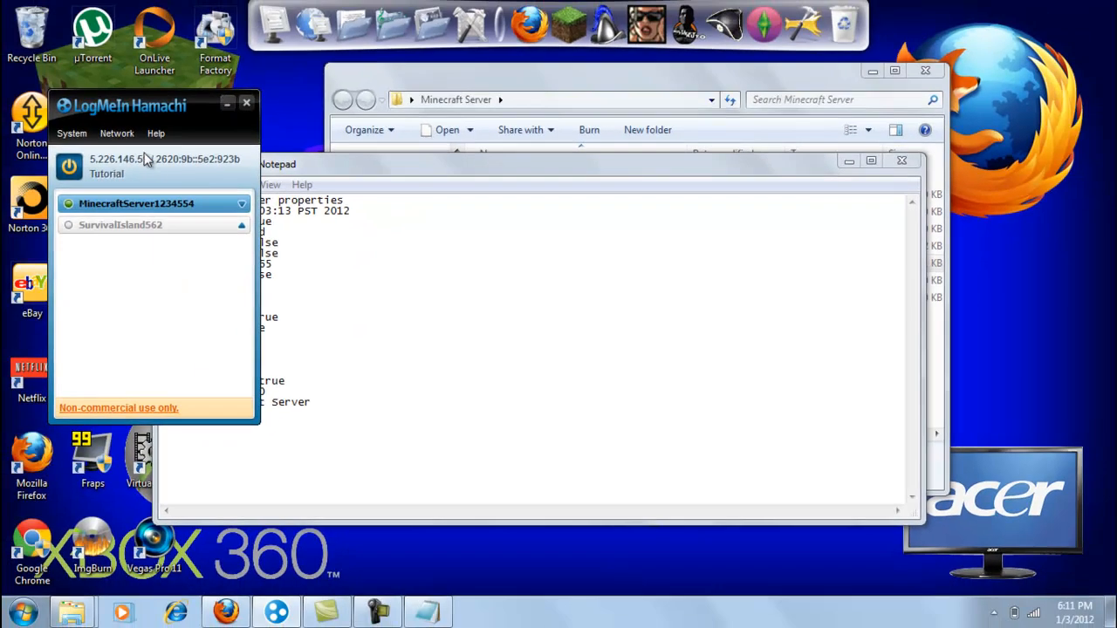
right_click(123, 153)
left_click(172, 166)
left_click(316, 330)
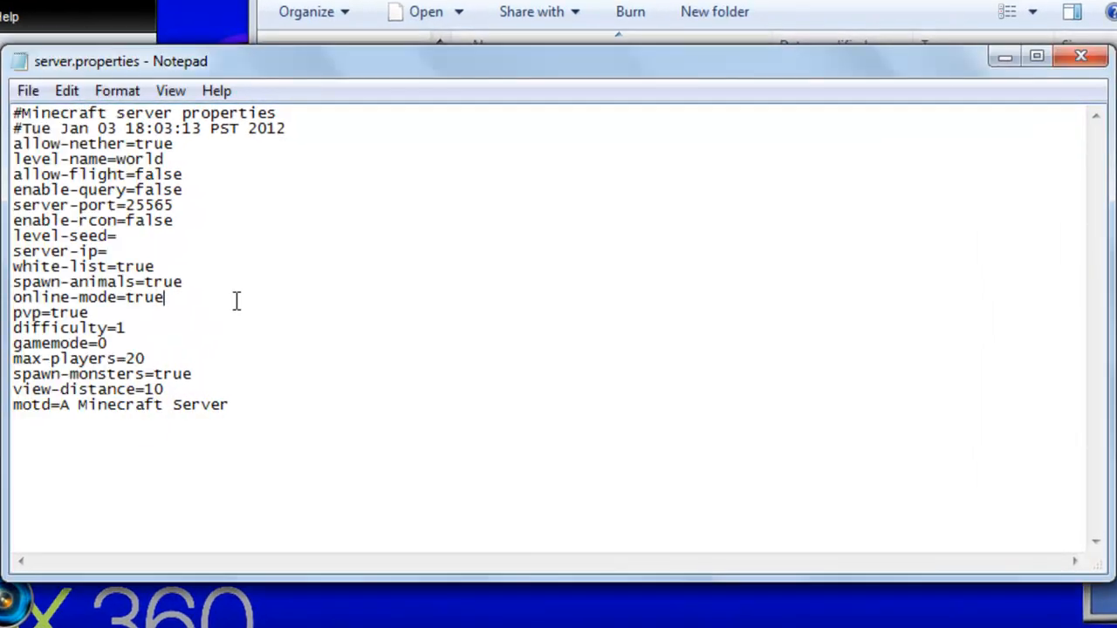
right_click(123, 255)
left_click(236, 363)
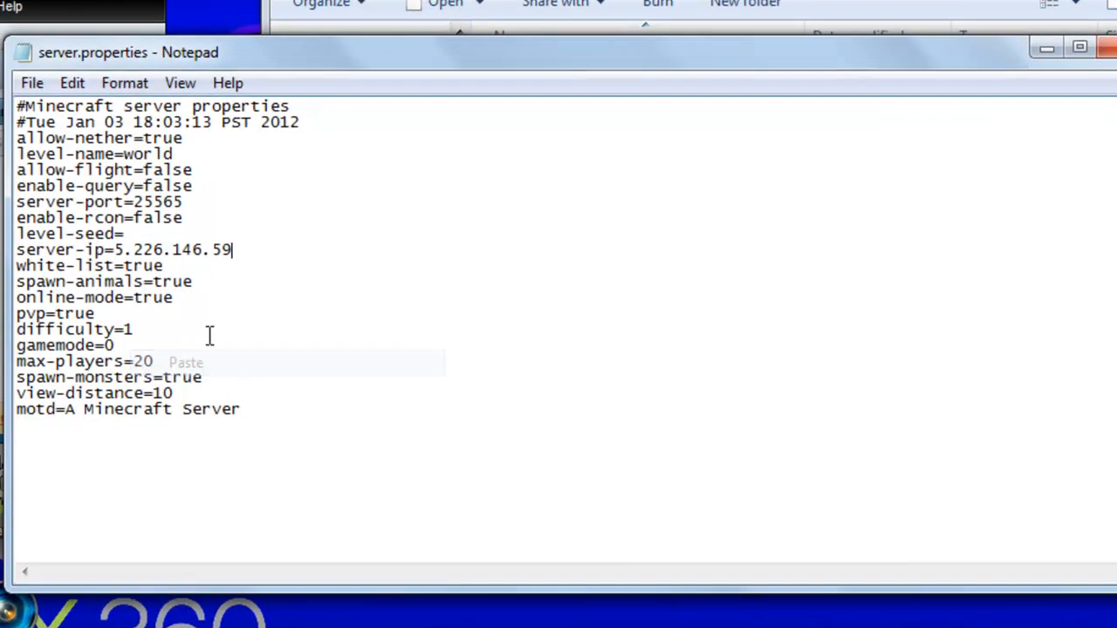
left_click_drag(191, 235, 393, 227)
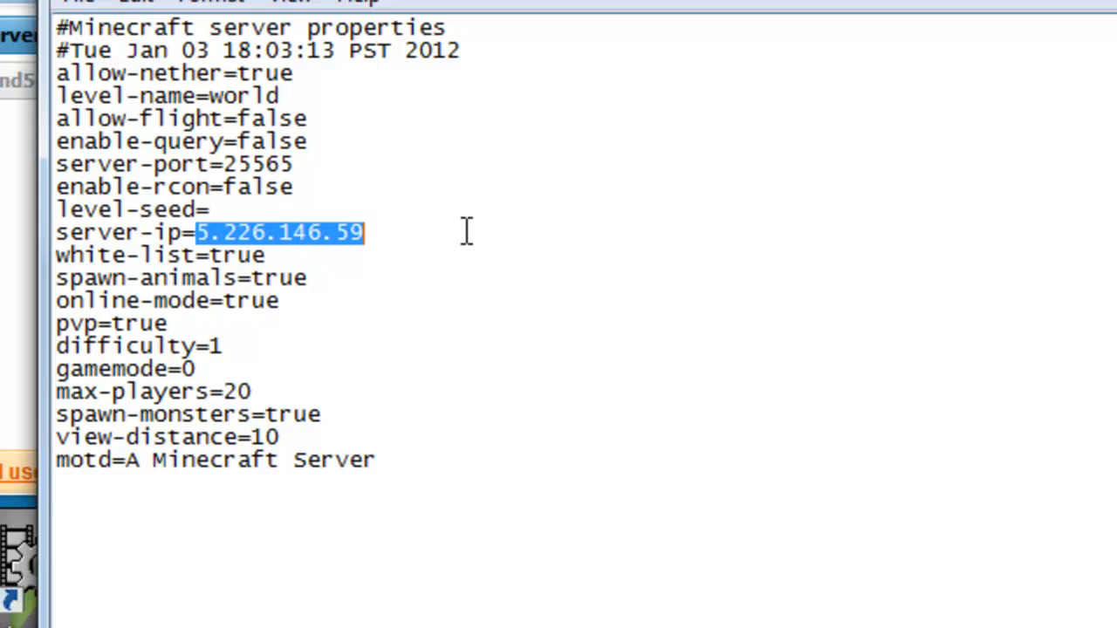
left_click_drag(200, 233, 364, 233)
key("ctrl+c")
left_click(493, 474)
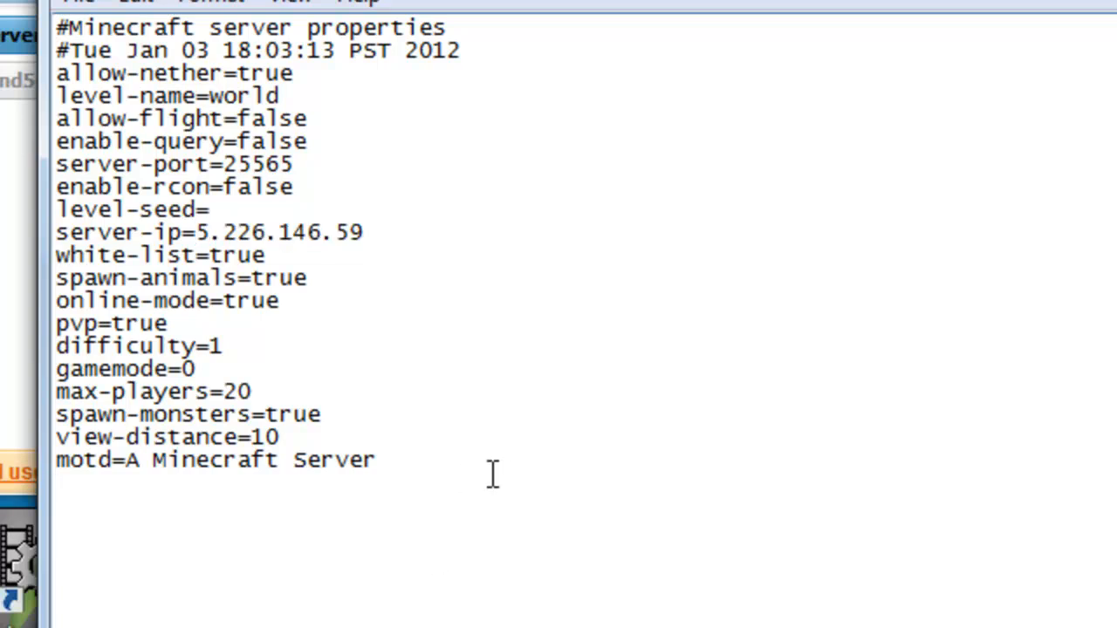
- Save server.properties with the new server IP and close it, and open ops.txt from the Minecraft Server folder
key("ctrl+v")
key("BackSpace")
key("BackSpace")
key("BackSpace")
key("BackSpace")
key("BackSpace")
key("BackSpace")
key("BackSpace")
key("BackSpace")
left_click(78, 2)
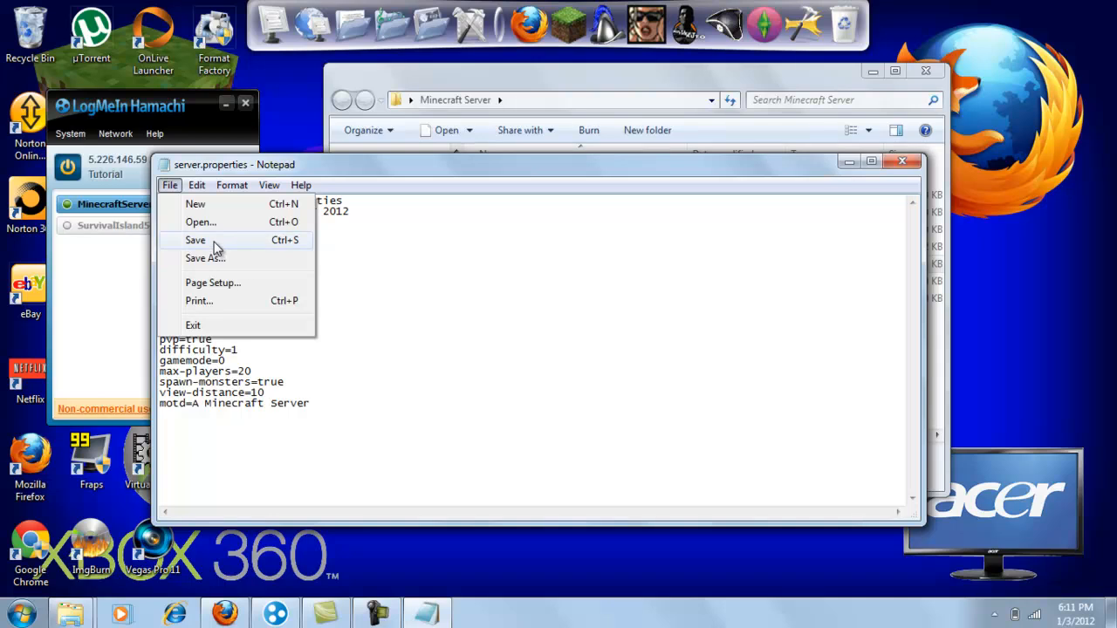
left_click(214, 242)
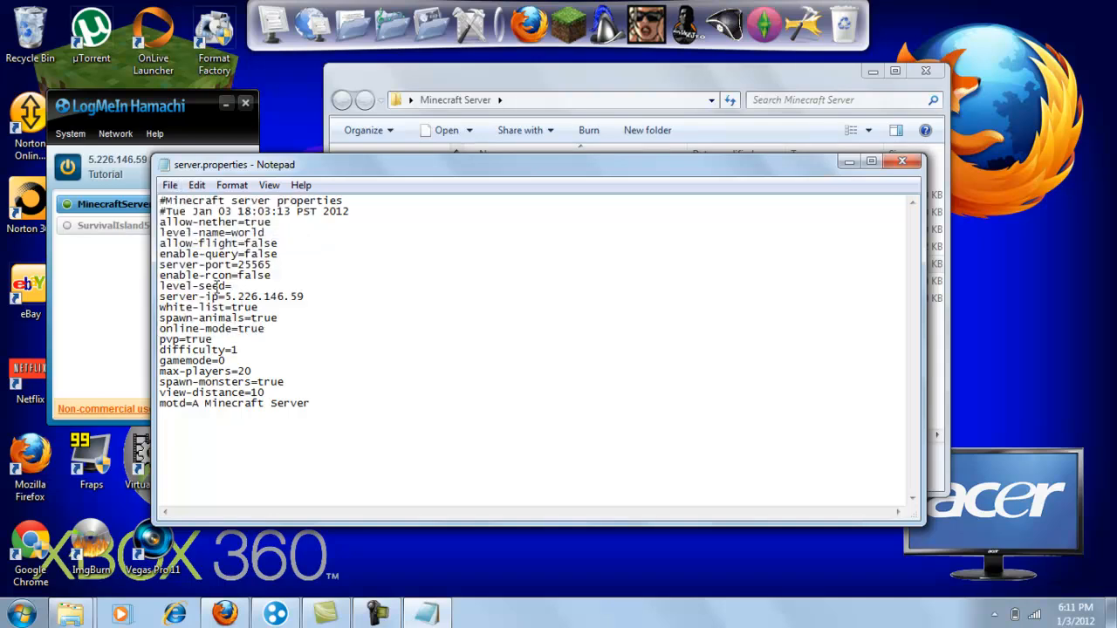
left_click_drag(218, 297, 351, 297)
left_click(368, 296)
left_click(902, 162)
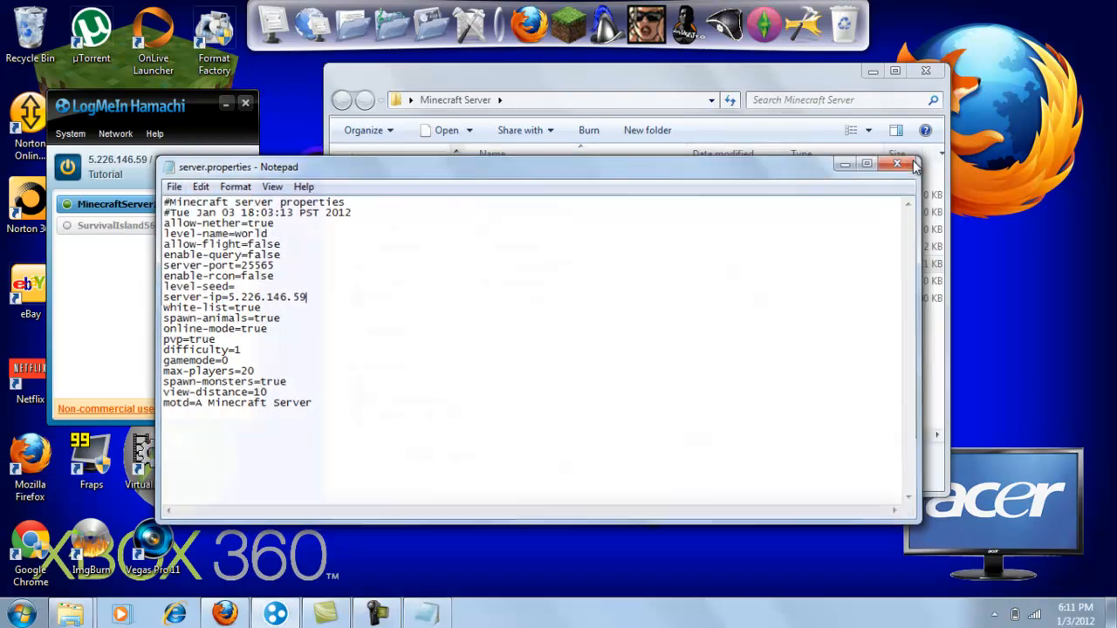
double_click(523, 232)
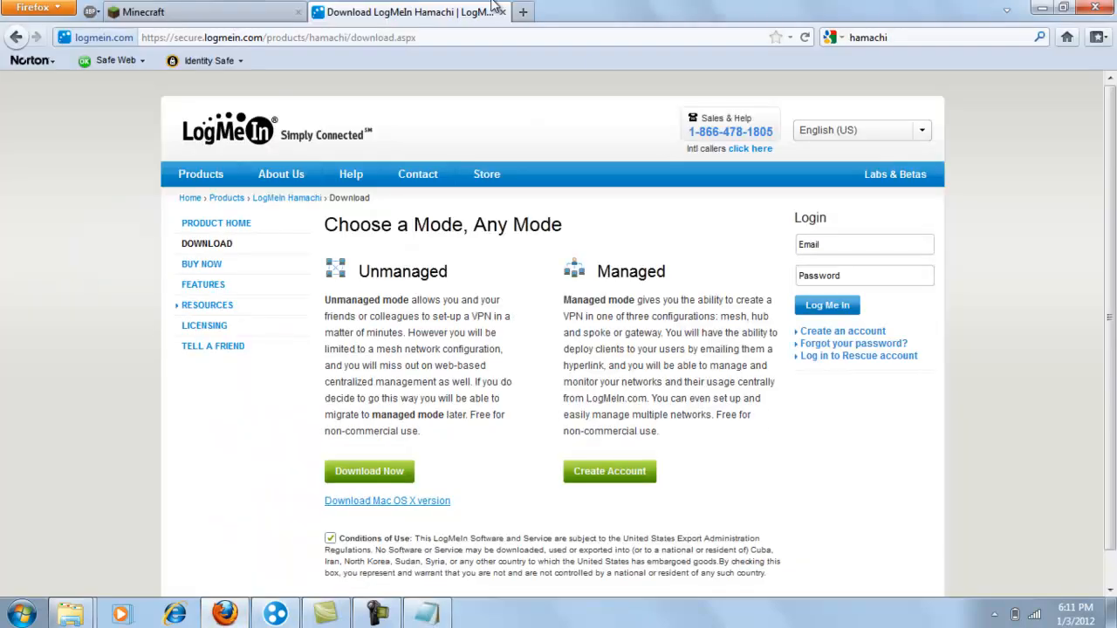
- Search the web in Firefox for "smp command minecraft" and open the Minecraft Wiki page on SMP Server commands
left_click(919, 41)
type("s")
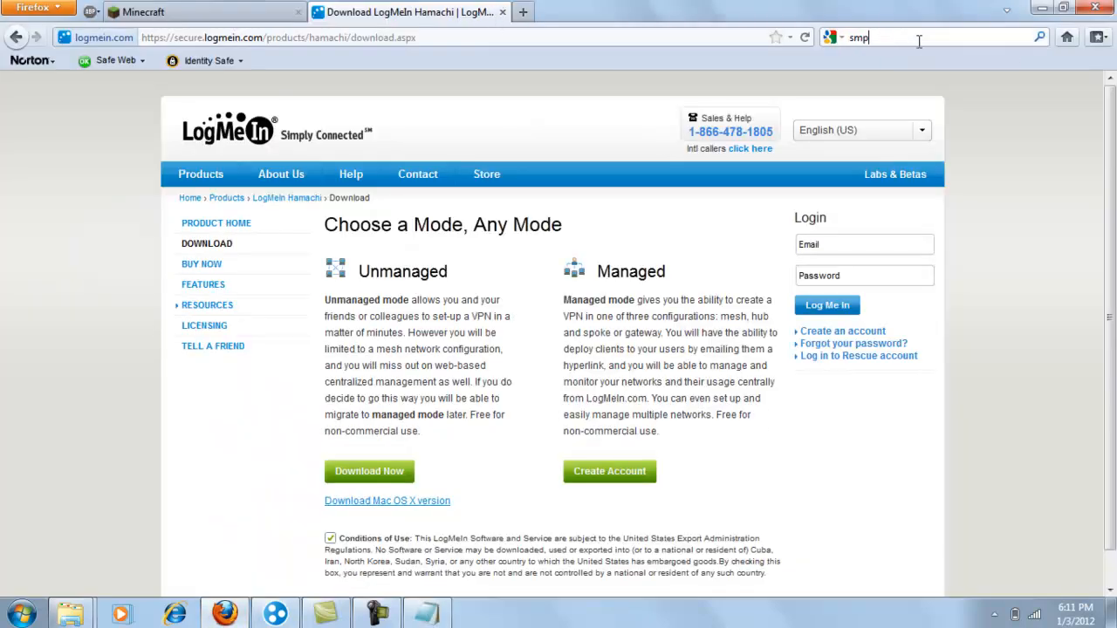
type("mp")
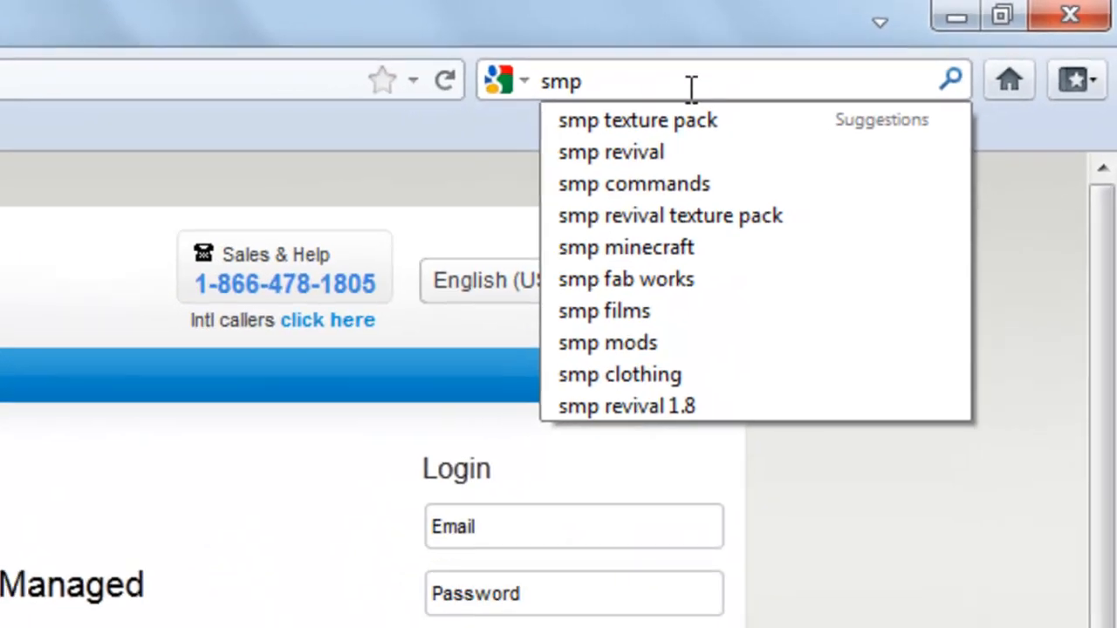
type(" command minecraft")
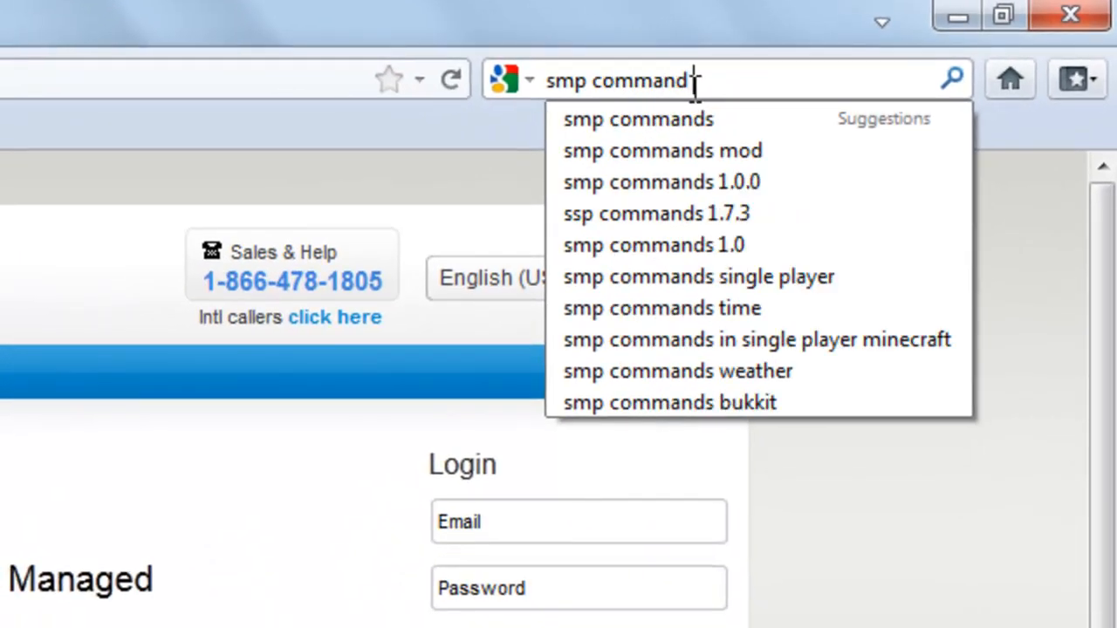
key("BackSpace")
type("minecraft")
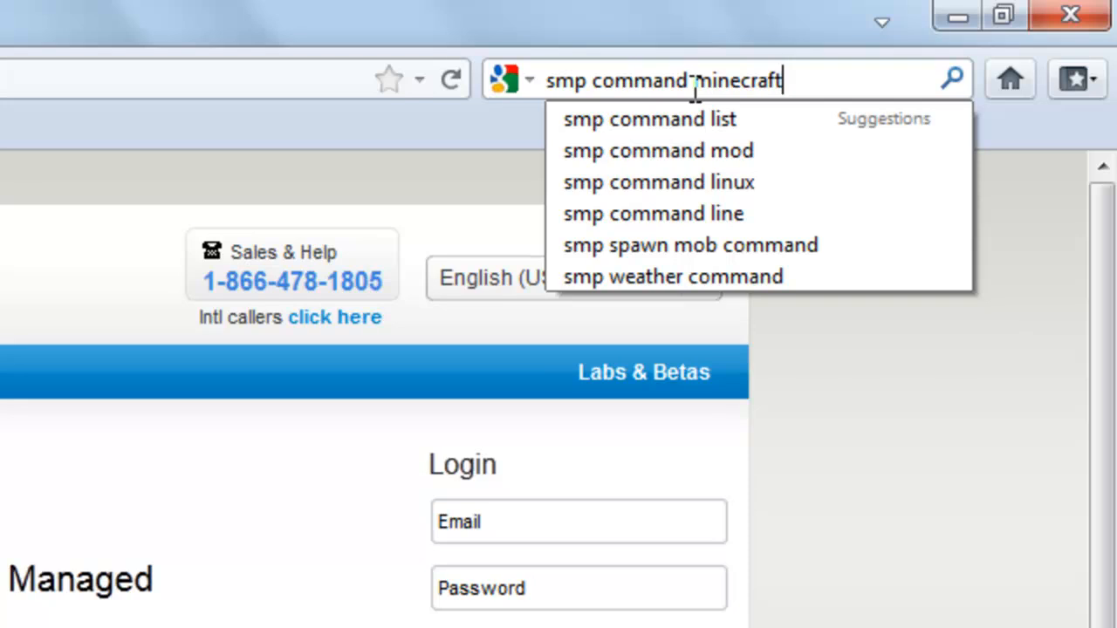
key("Return")
left_click(288, 229)
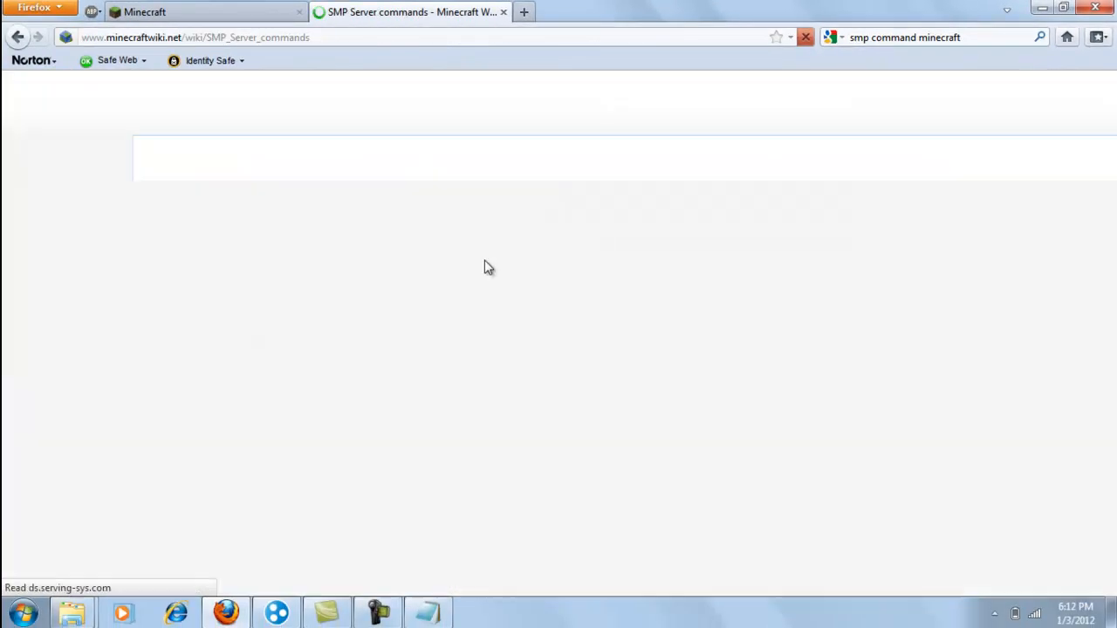
- Examine the operator-only commands table, from ban, ban-ip and banlist to the give command's player and data-value arguments
scroll(147, 118, "down", 10)
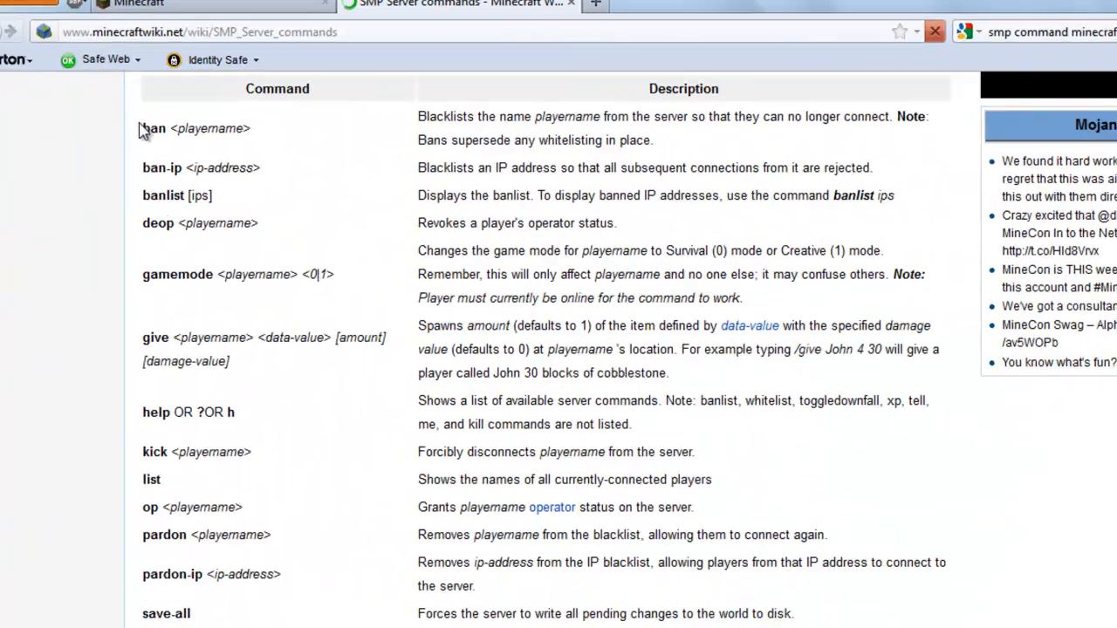
double_click(145, 129)
left_click_drag(144, 168, 200, 171)
left_click_drag(137, 201, 187, 198)
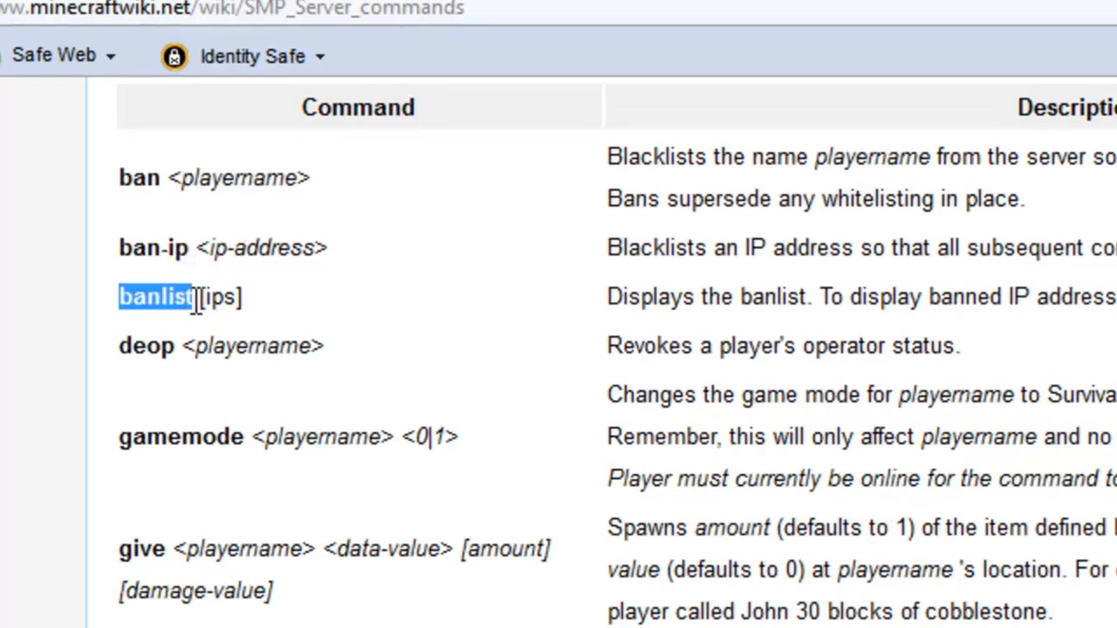
scroll(193, 300, "down", 3)
left_click_drag(120, 225, 449, 232)
left_click(184, 337)
scroll(195, 345, "down", 3)
left_click_drag(123, 113, 441, 113)
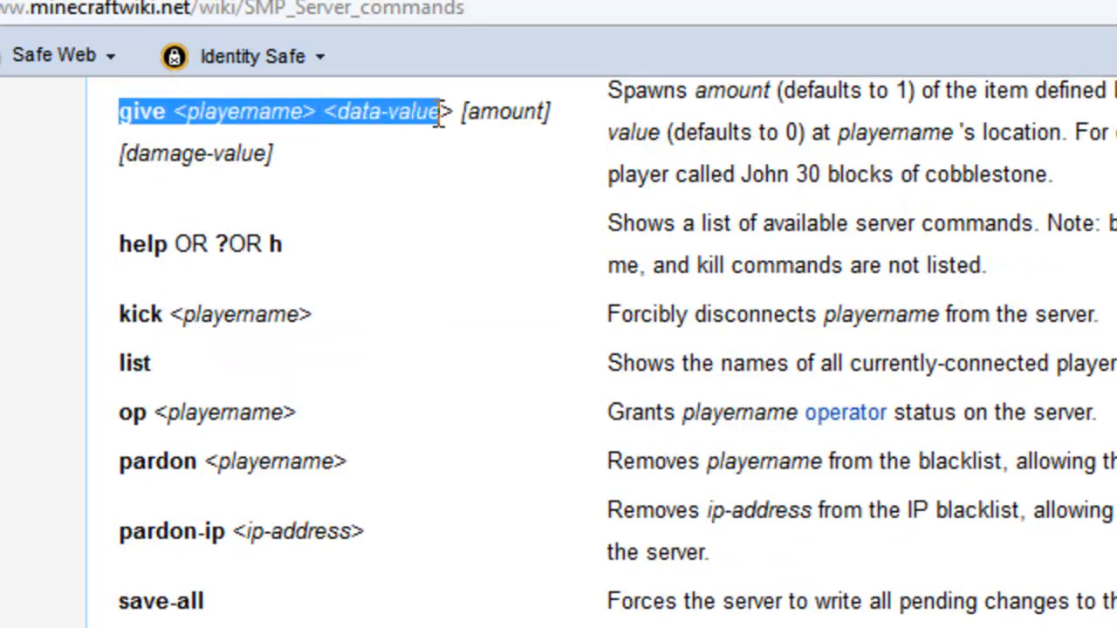
left_click(441, 114)
- Examine the remaining operator commands such as save-all, save-off and time, review the ban entry, and return to ops.txt
scroll(437, 118, "down", 3)
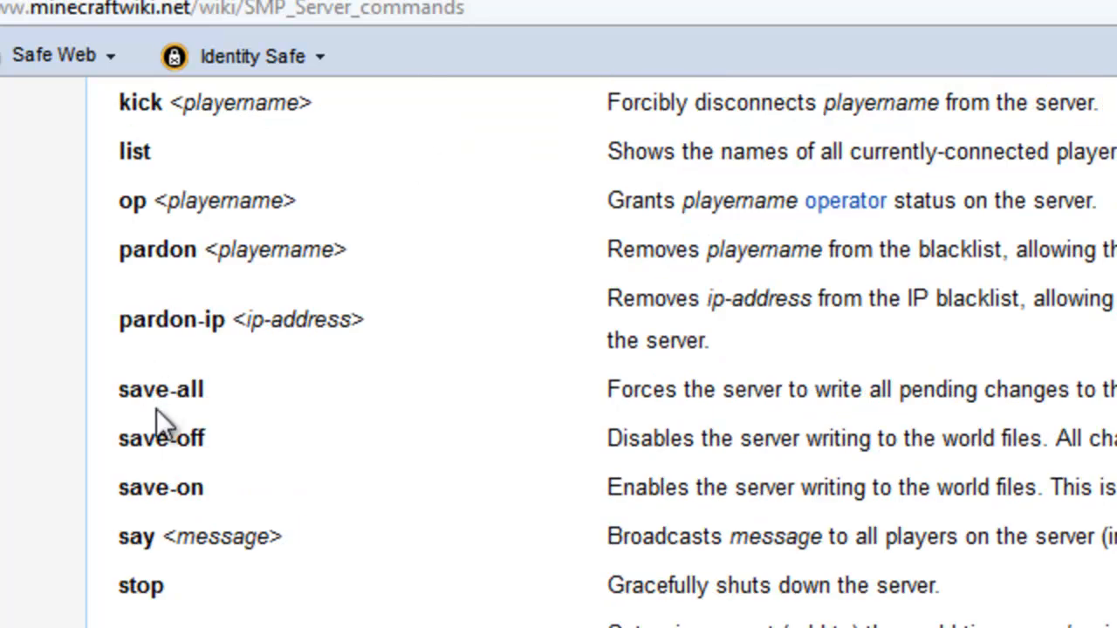
left_click_drag(118, 391, 676, 436)
left_click(308, 494)
scroll(862, 449, "down", 7)
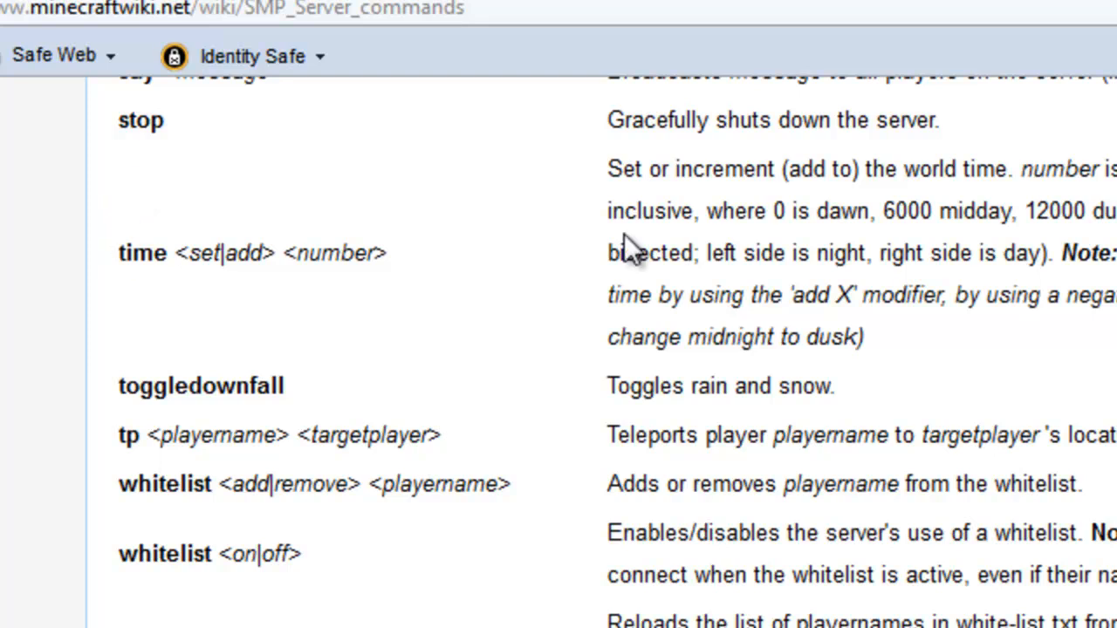
scroll(781, 613, "up", 20)
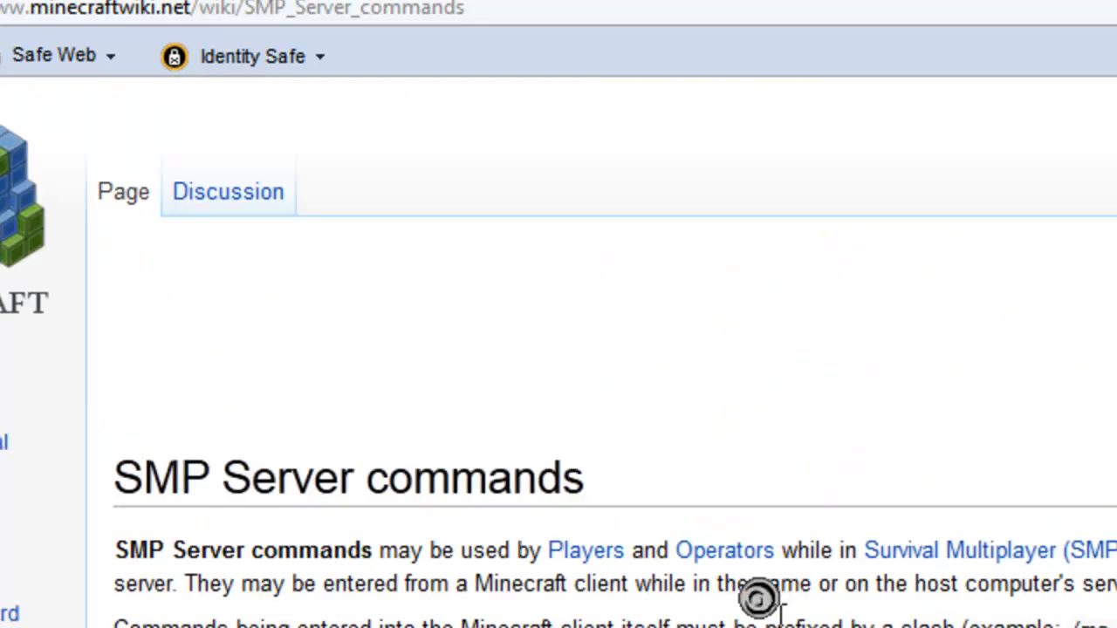
scroll(757, 598, "down", 10)
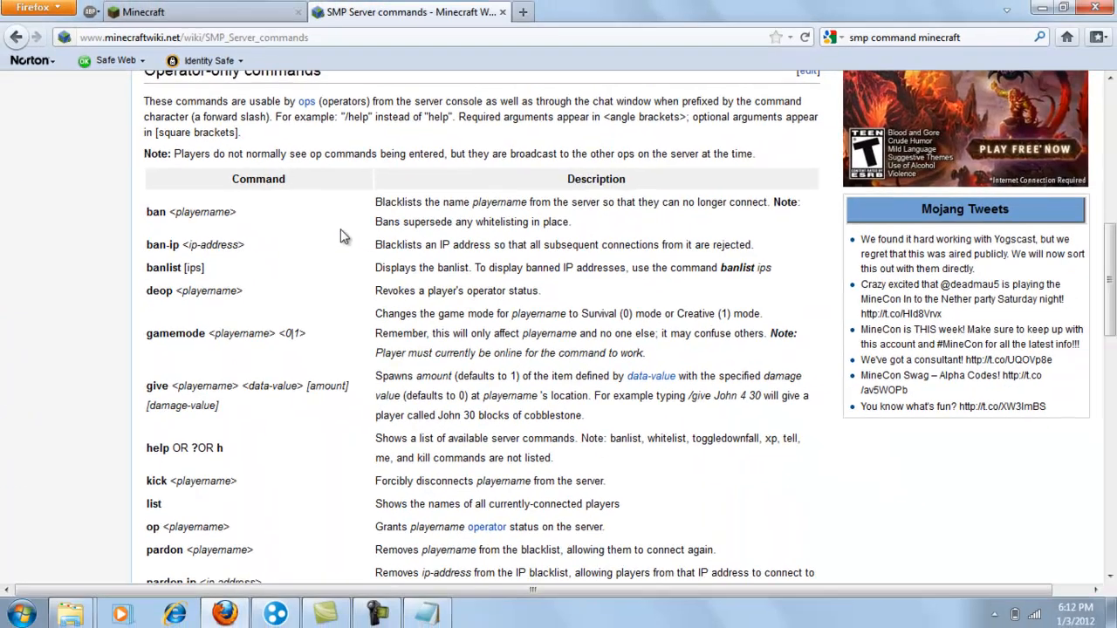
left_click_drag(142, 212, 449, 200)
left_click(610, 199)
left_click(1040, 8)
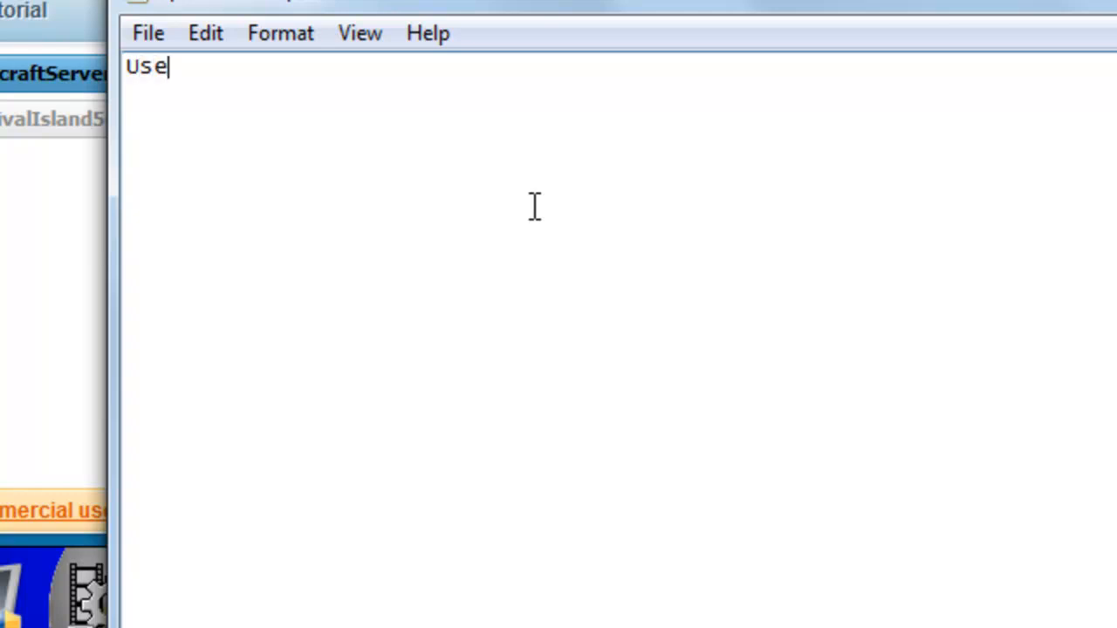
- Try a sample entry beginning "Use" in ops.txt, clear it, and save and close the empty file
type("am")
key("BackSpace")
key("BackSpace")
key("BackSpace")
left_click(146, 35)
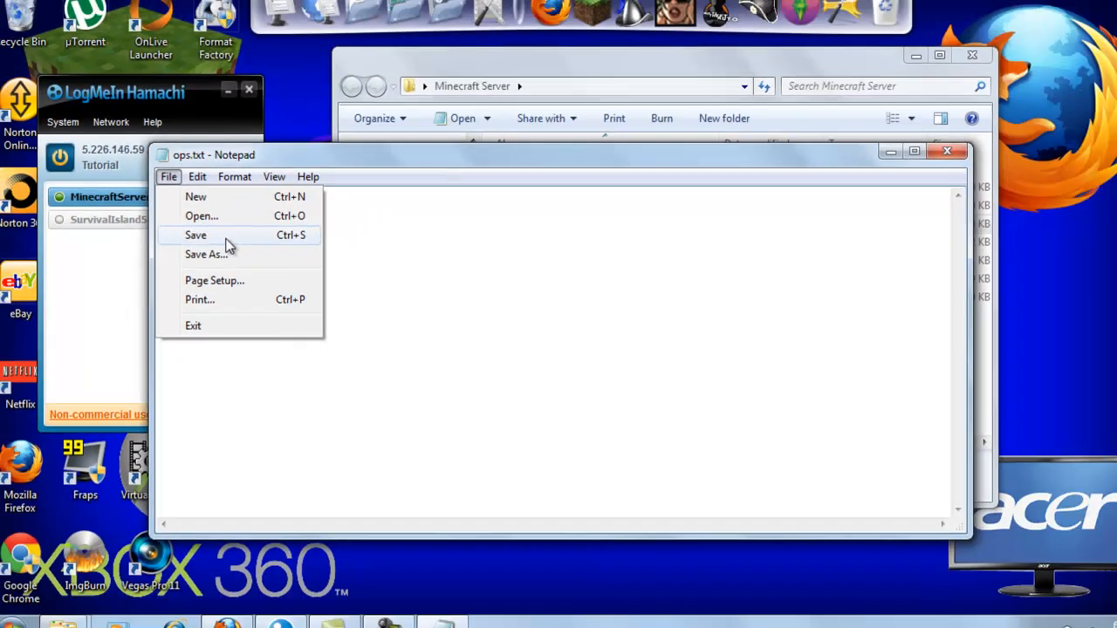
left_click(261, 153)
left_click(903, 162)
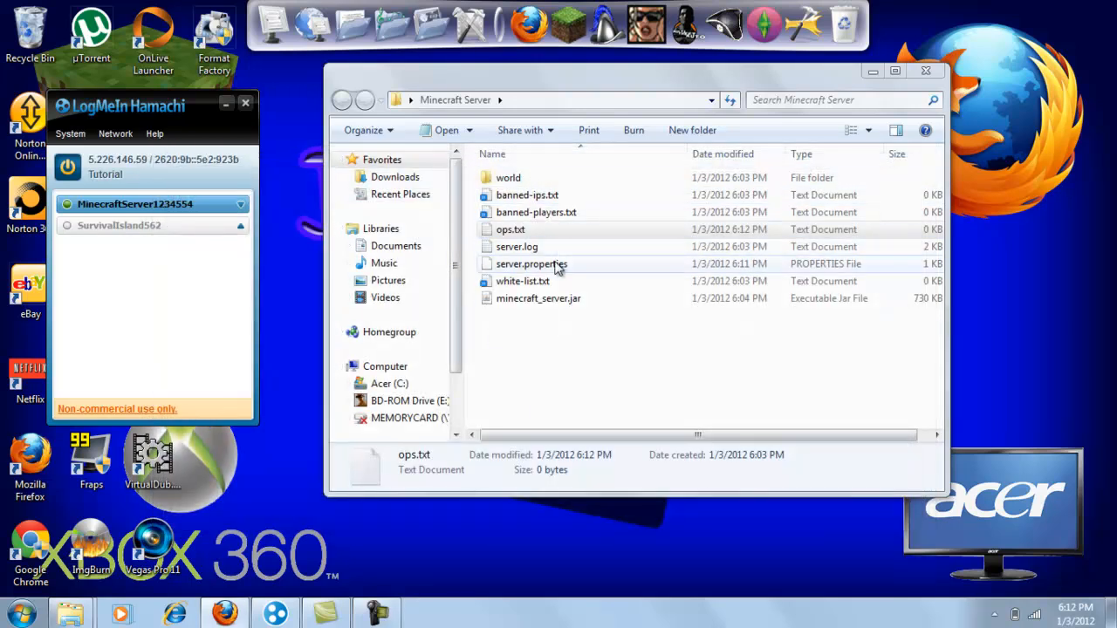
- Look through white-list.txt, banned-ips.txt and banned-players.txt in the Minecraft Server folder, closing each without changes
left_click(505, 249)
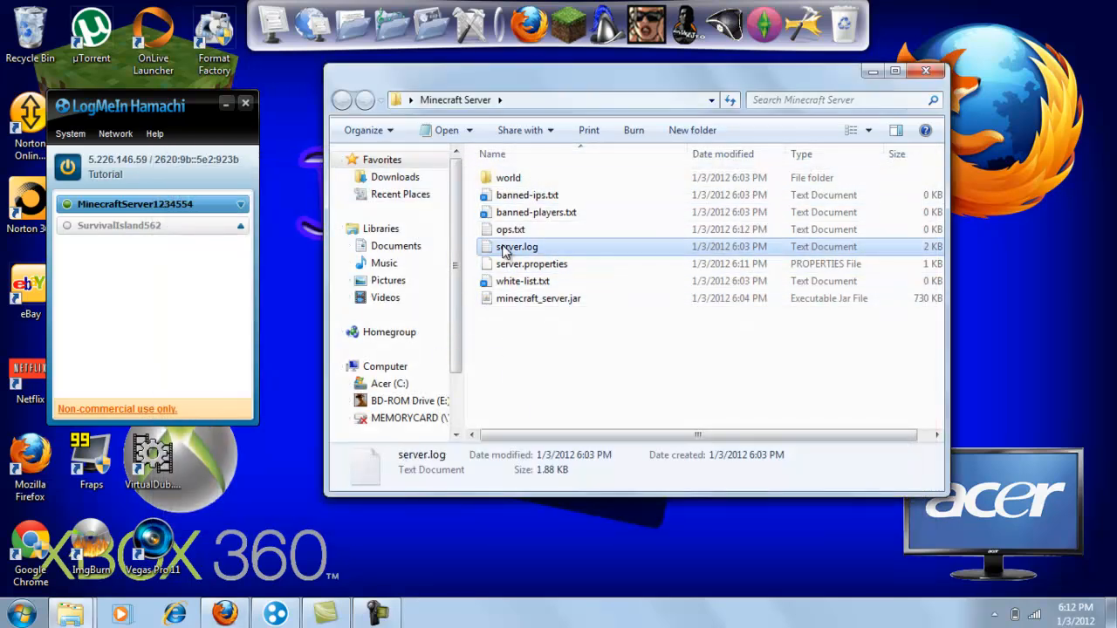
double_click(513, 281)
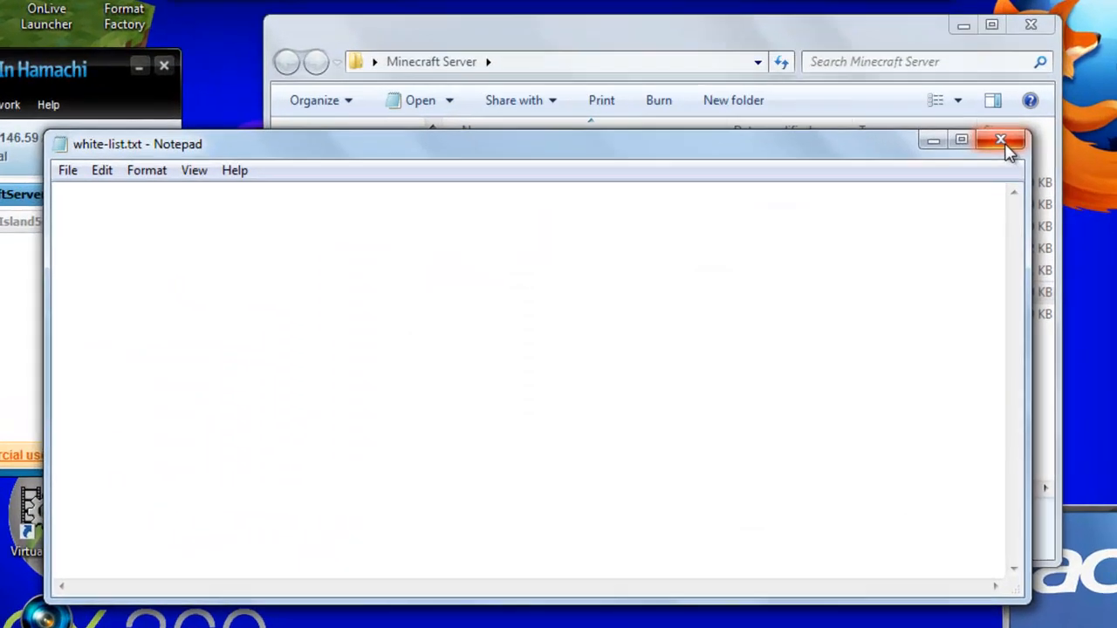
left_click(902, 161)
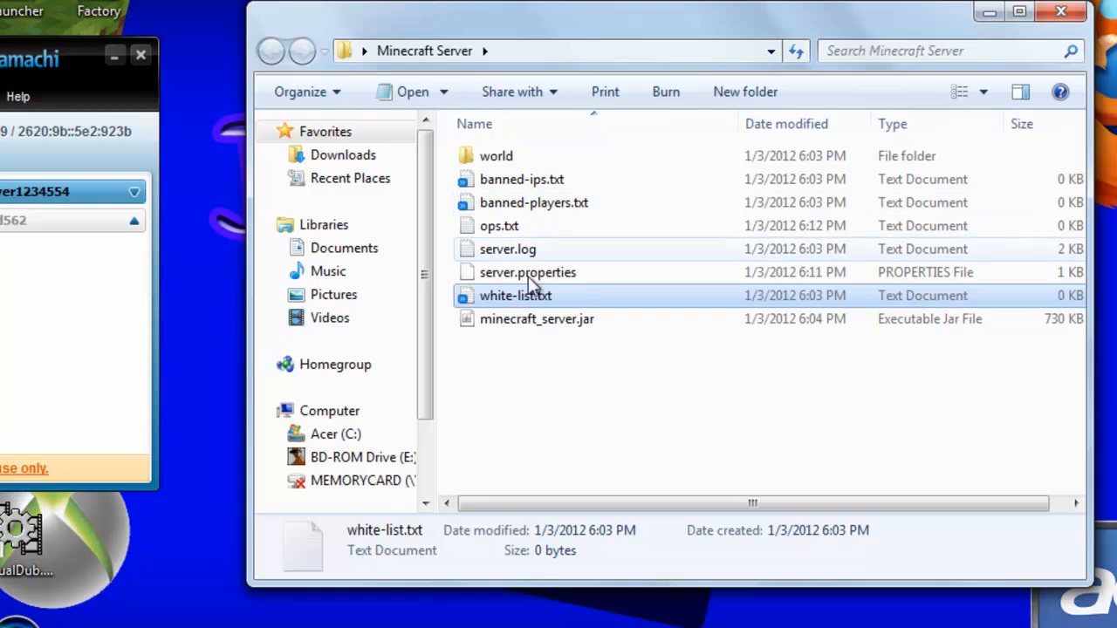
double_click(517, 180)
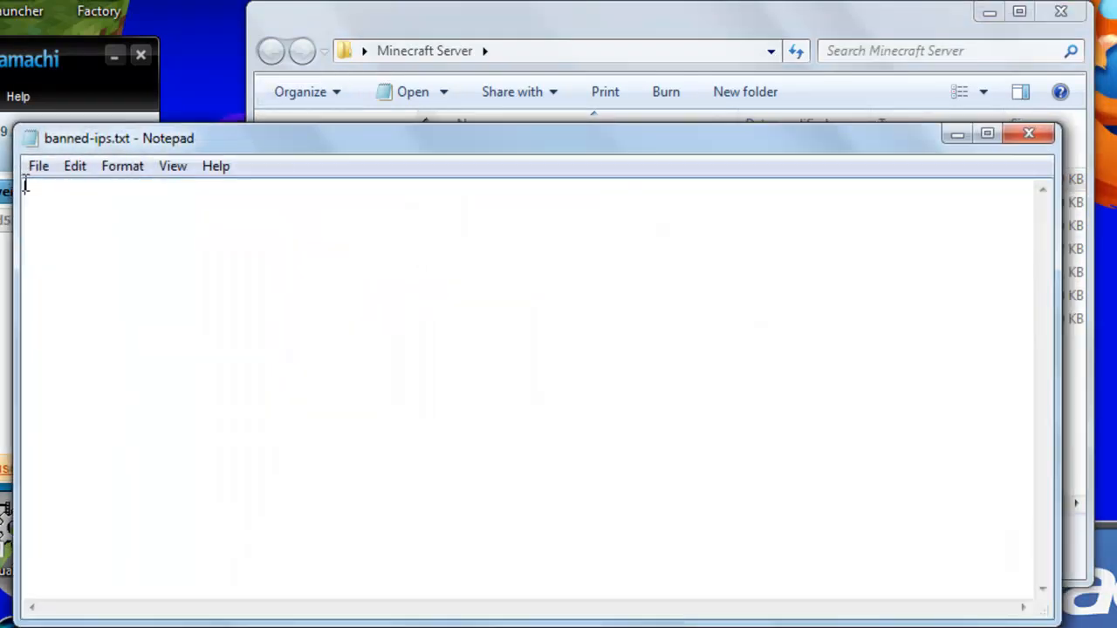
left_click(1028, 133)
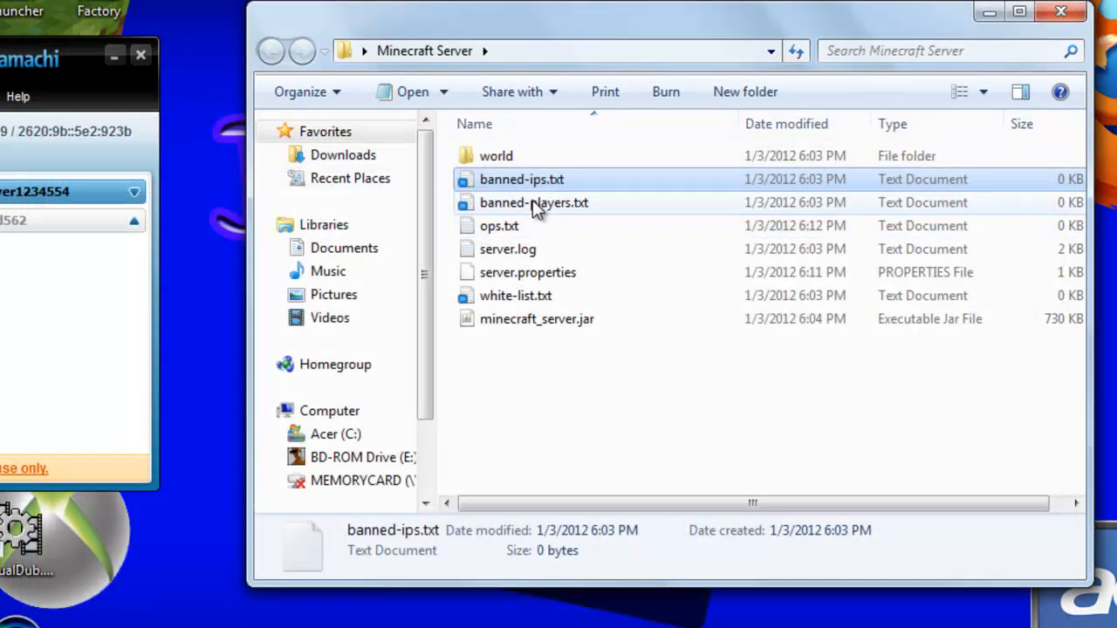
double_click(532, 200)
left_click(36, 168)
left_click(415, 318)
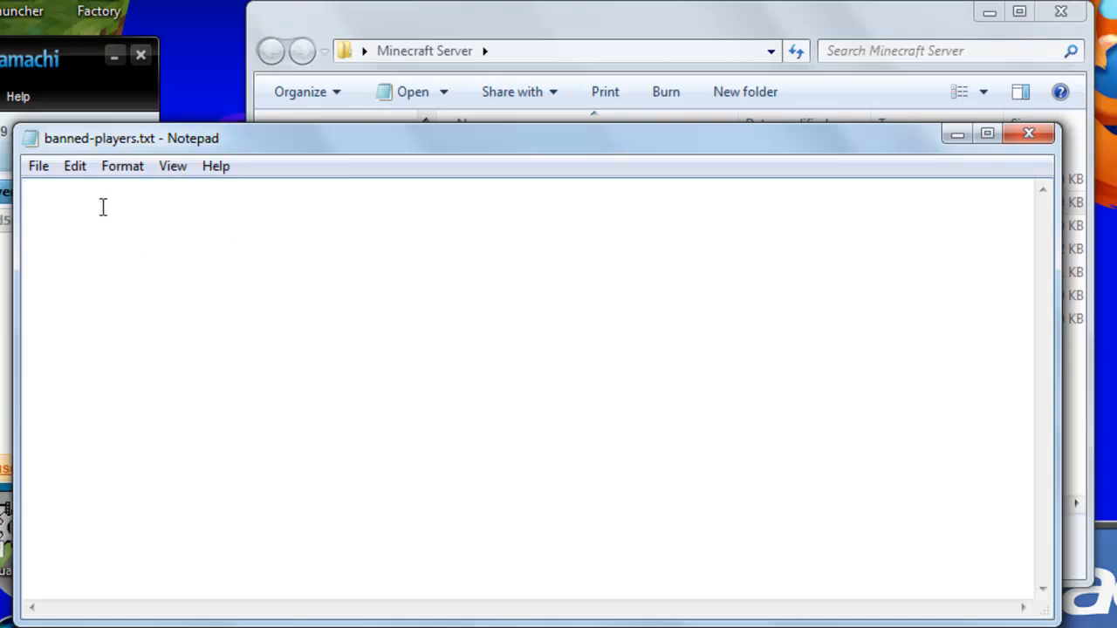
left_click(1028, 133)
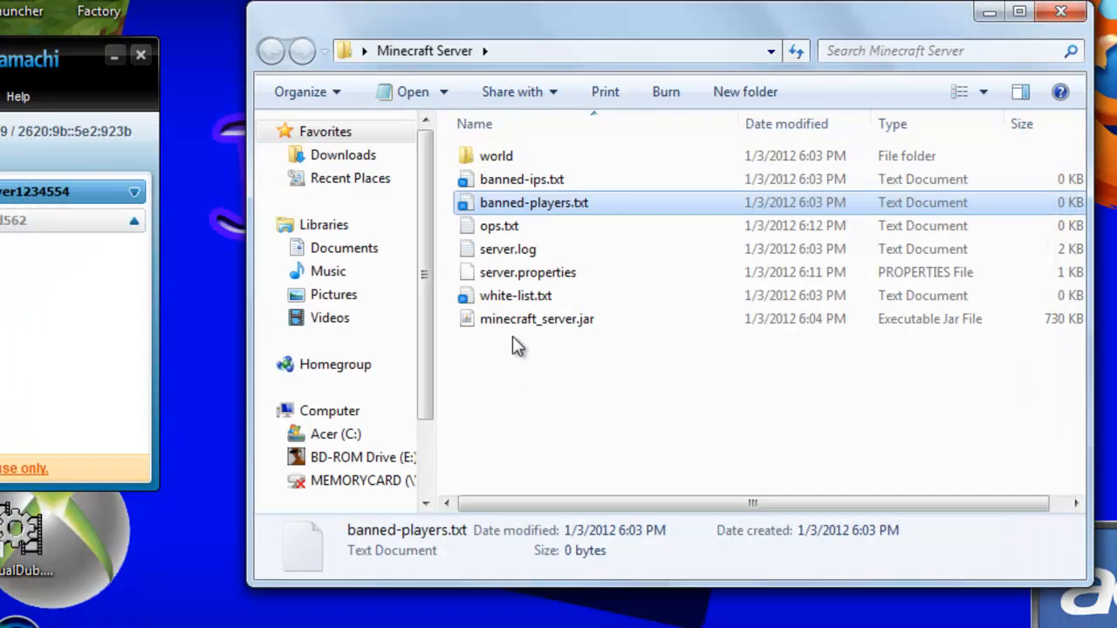
- Start the server from minecraft_server.jar and check its startup log, including the line with the server address and port
left_click(515, 157)
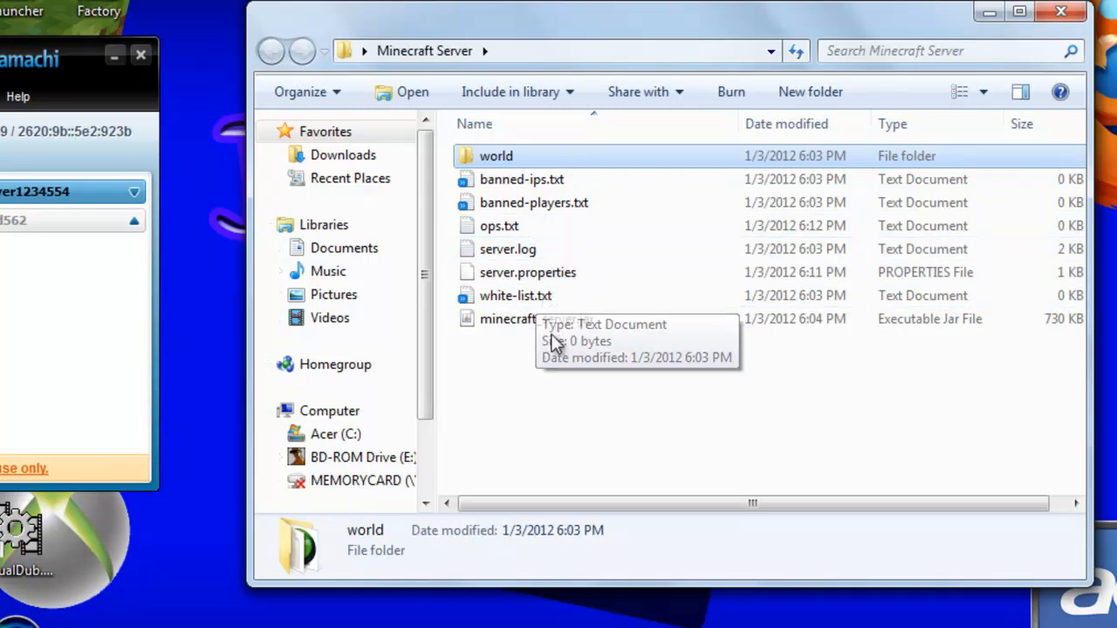
double_click(551, 320)
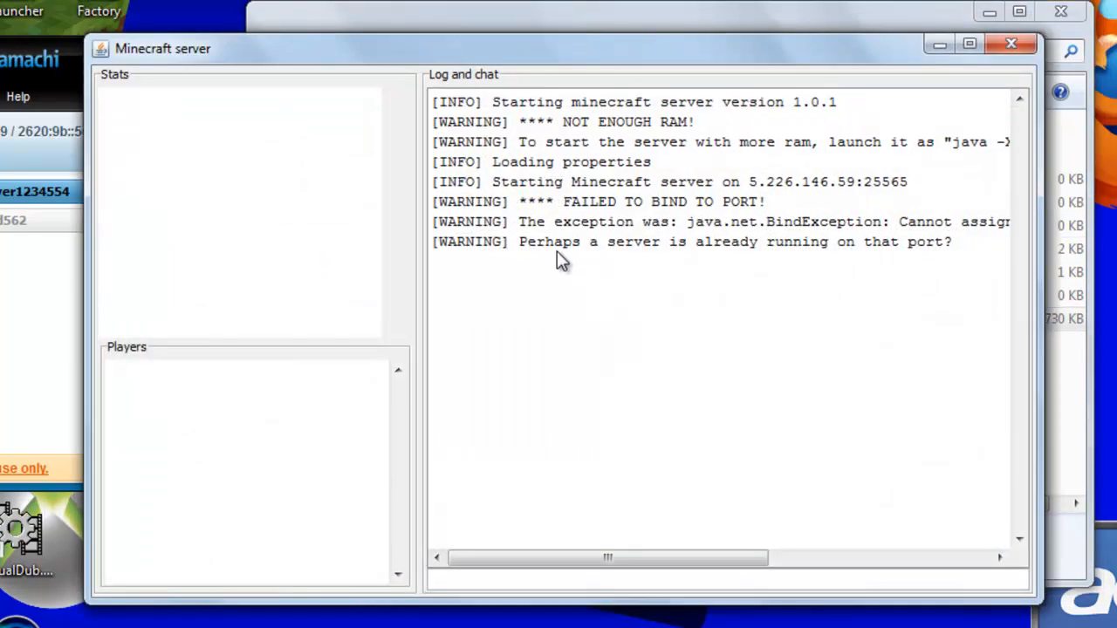
left_click_drag(562, 242, 963, 285)
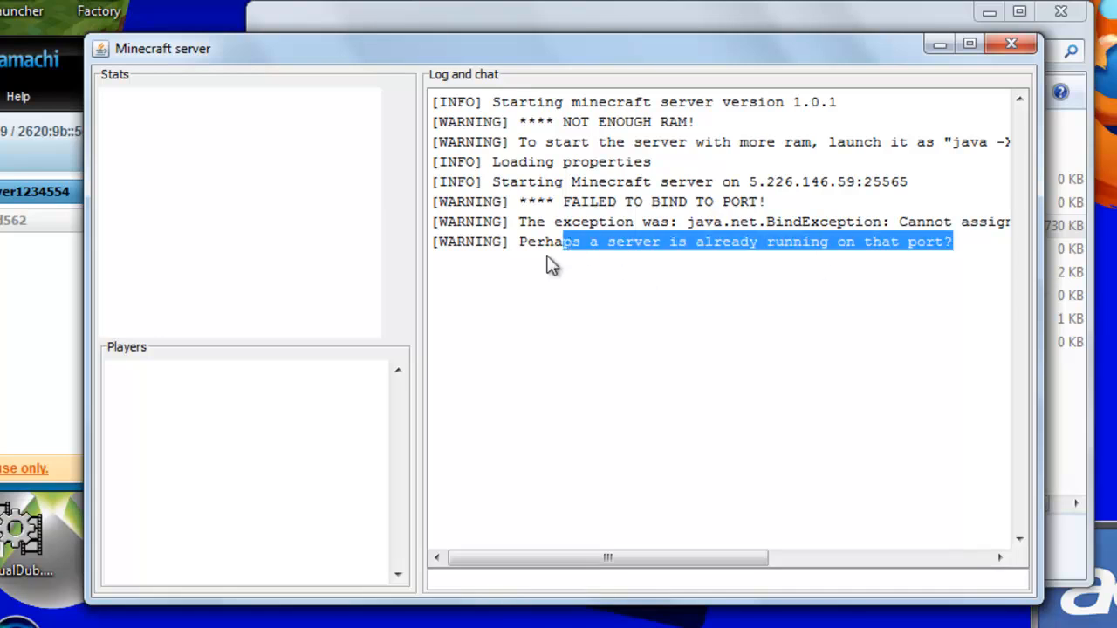
left_click(12, 228)
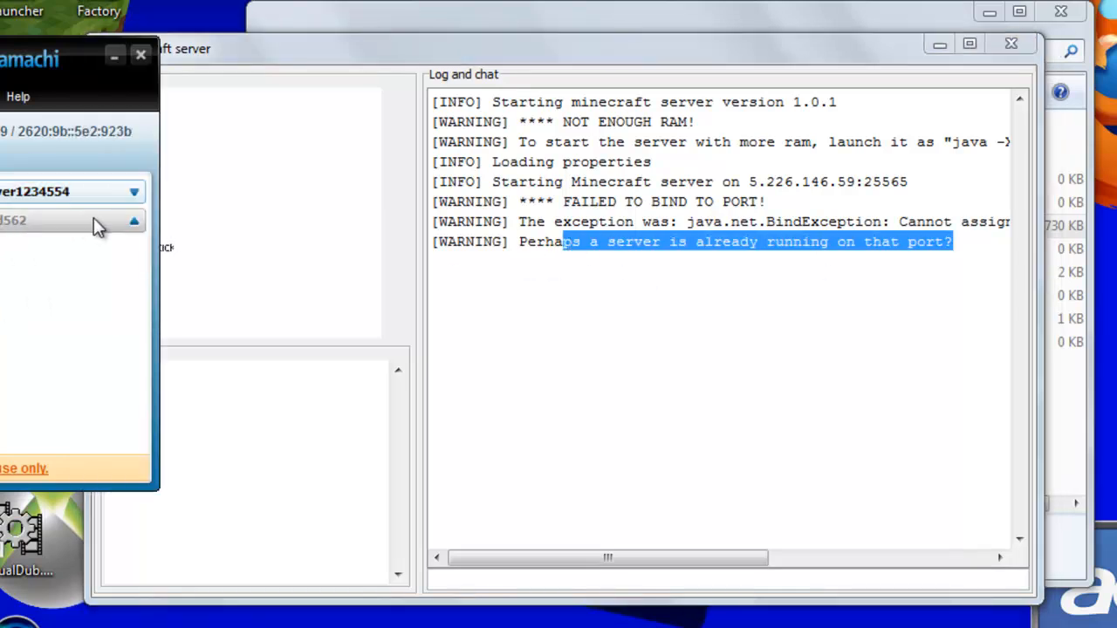
left_click_drag(911, 252, 417, 103)
left_click_drag(528, 182, 931, 187)
left_click(747, 177)
left_click(925, 187)
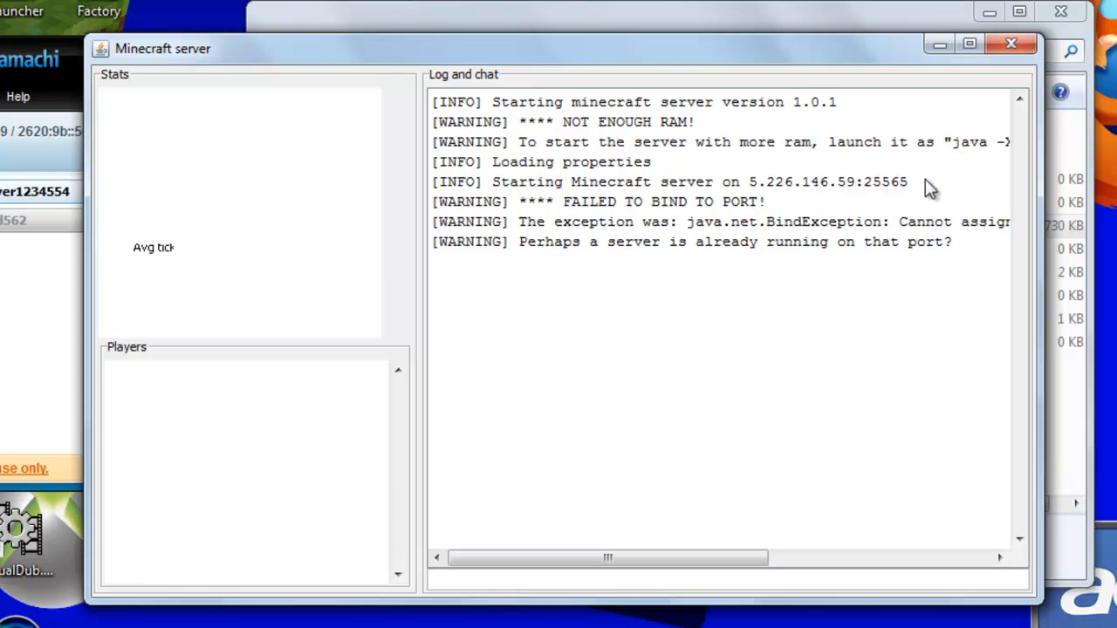
- Examine the server address and port in the startup log, and close the server window and the Minecraft Server folder
mouse_move(750, 183)
left_mouse_down()
mouse_move(855, 188)
mouse_move(736, 189)
left_mouse_up()
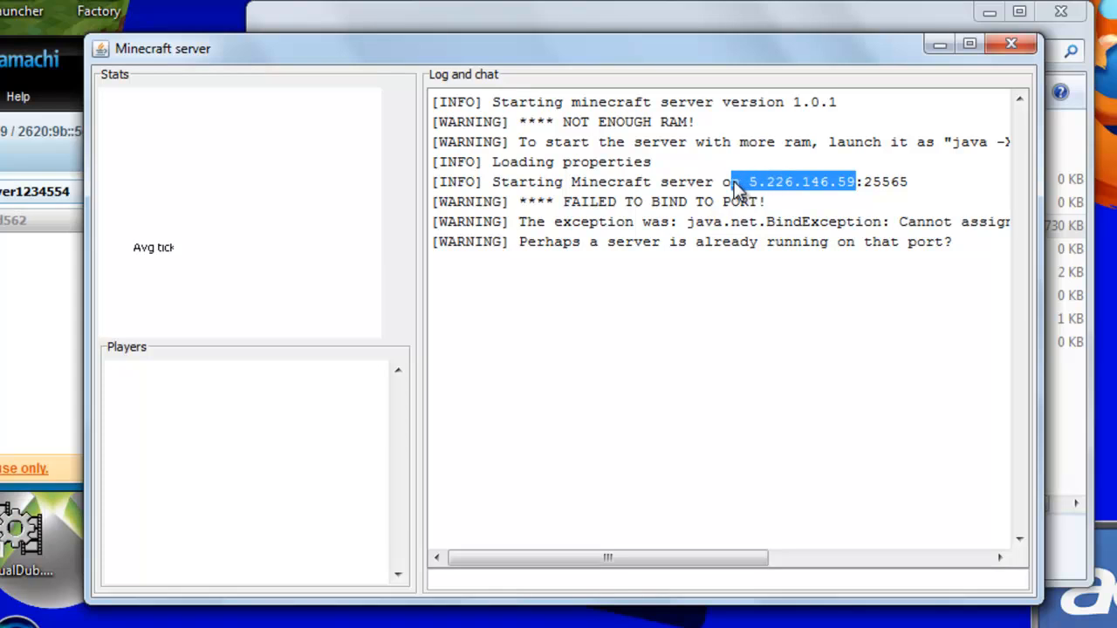
left_click(753, 190)
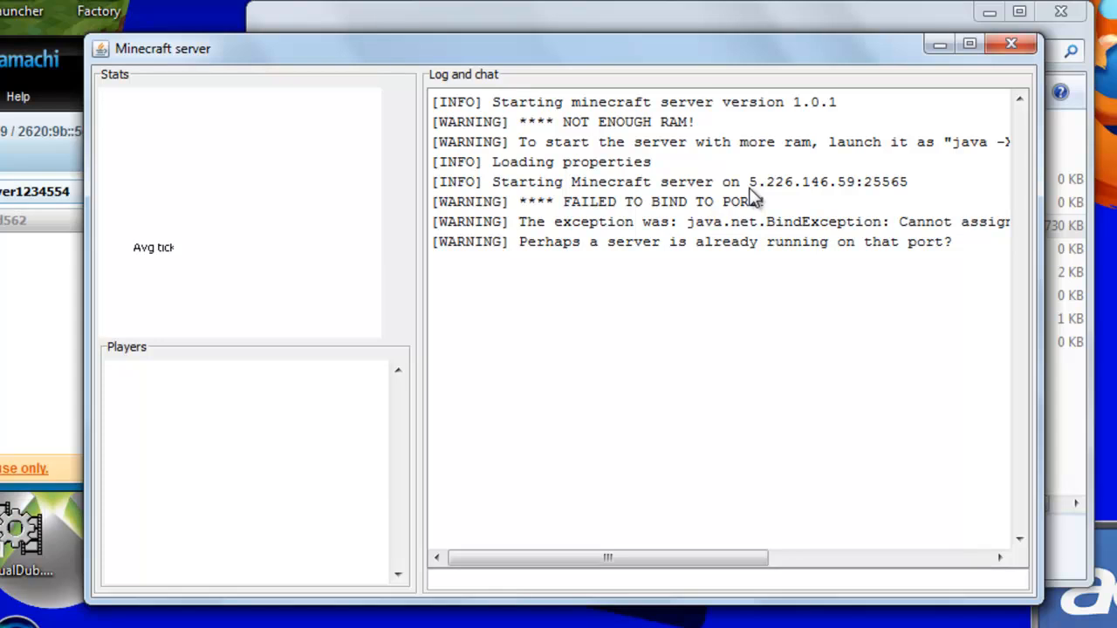
left_click_drag(749, 185, 891, 193)
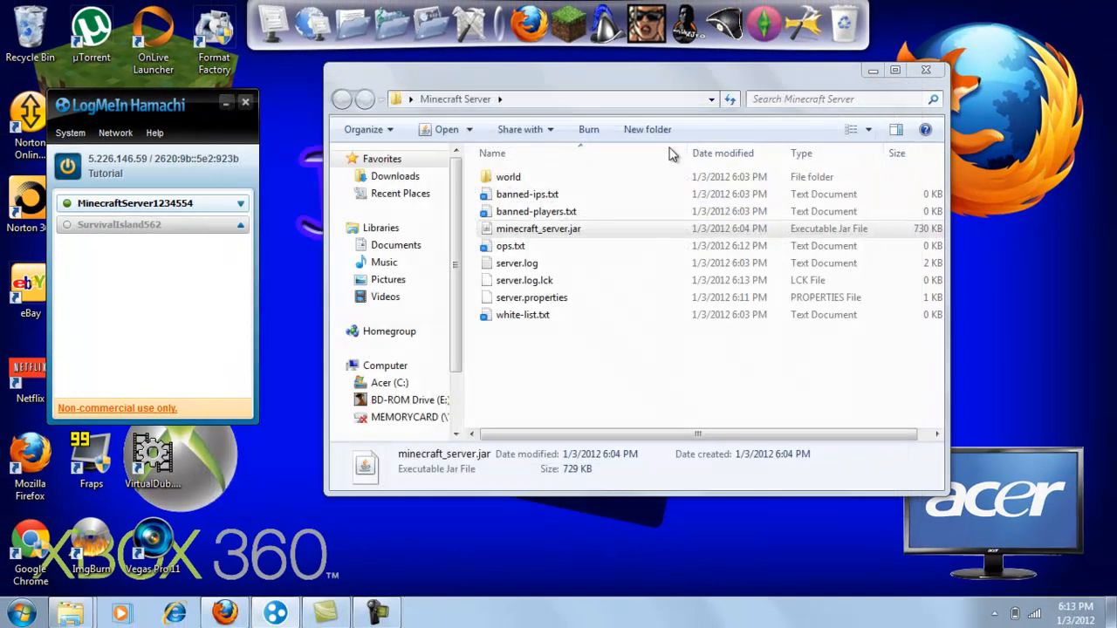
left_click(926, 70)
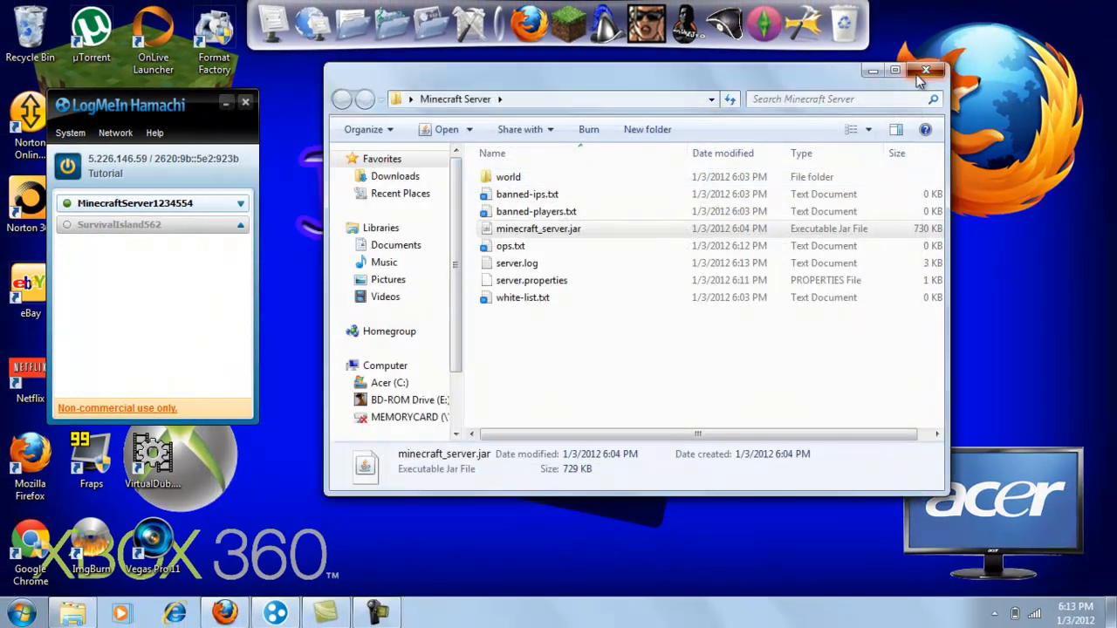
- Shift the Hamachi window slightly and move the Minecraft Server folder icon closer to the middle of the desktop
mouse_move(147, 102)
left_mouse_down()
mouse_move(464, 136)
mouse_move(474, 100)
mouse_move(131, 138)
mouse_move(181, 103)
mouse_move(161, 105)
left_mouse_up()
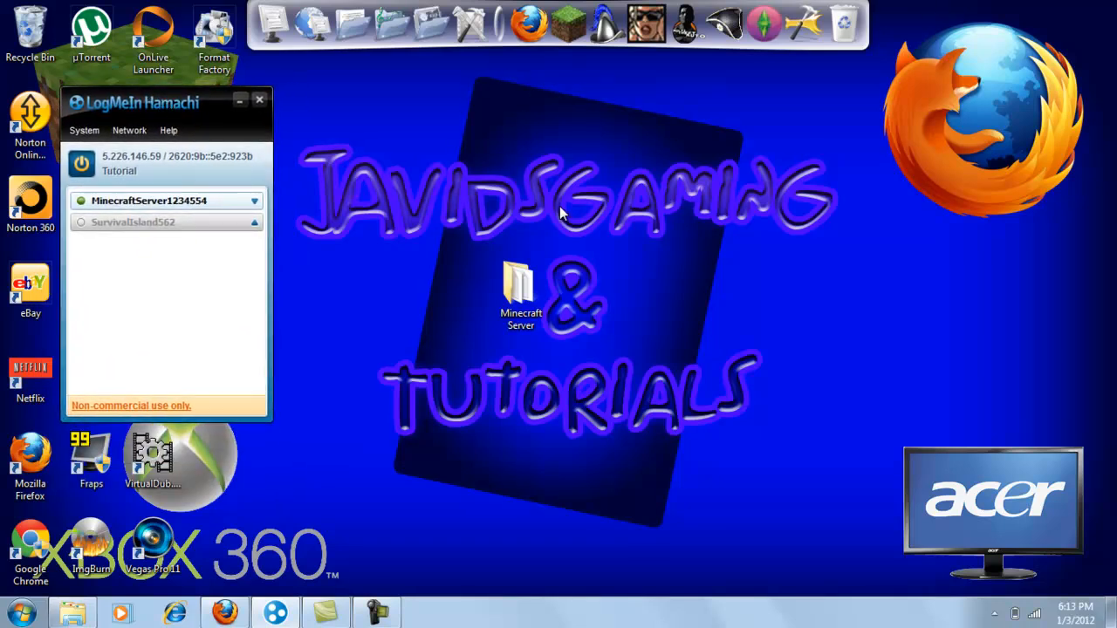
left_click_drag(511, 319, 582, 295)
- Run minecraft_server.jar from the Minecraft Server folder, review the startup log, and close the server and folder windows
double_click(582, 293)
double_click(538, 230)
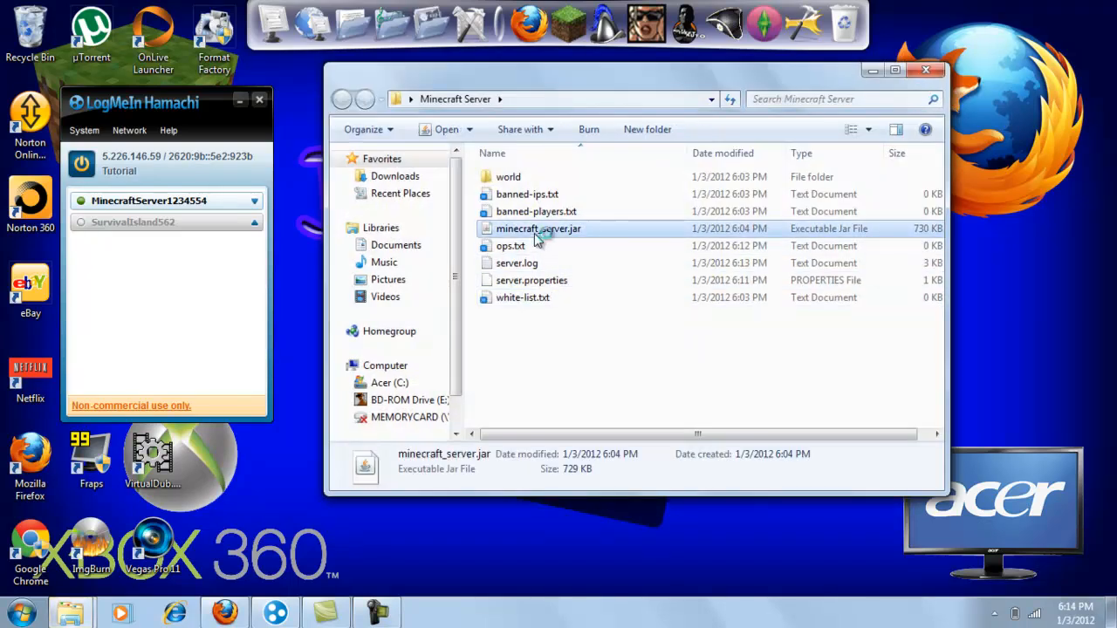
left_click_drag(519, 90, 549, 81)
left_click_drag(634, 81, 686, 81)
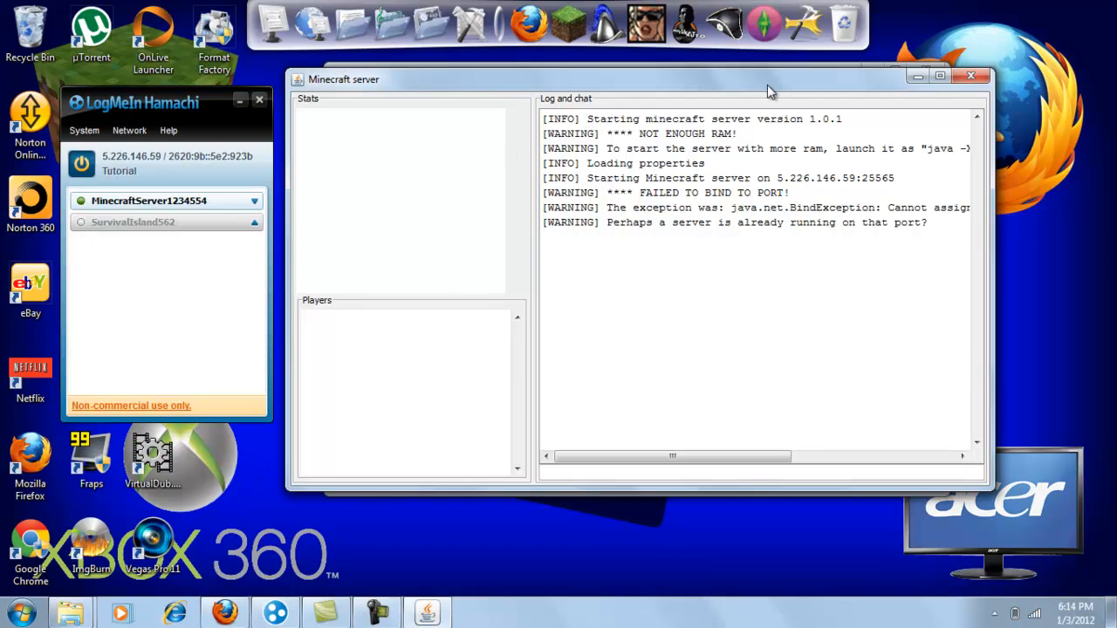
left_click(964, 80)
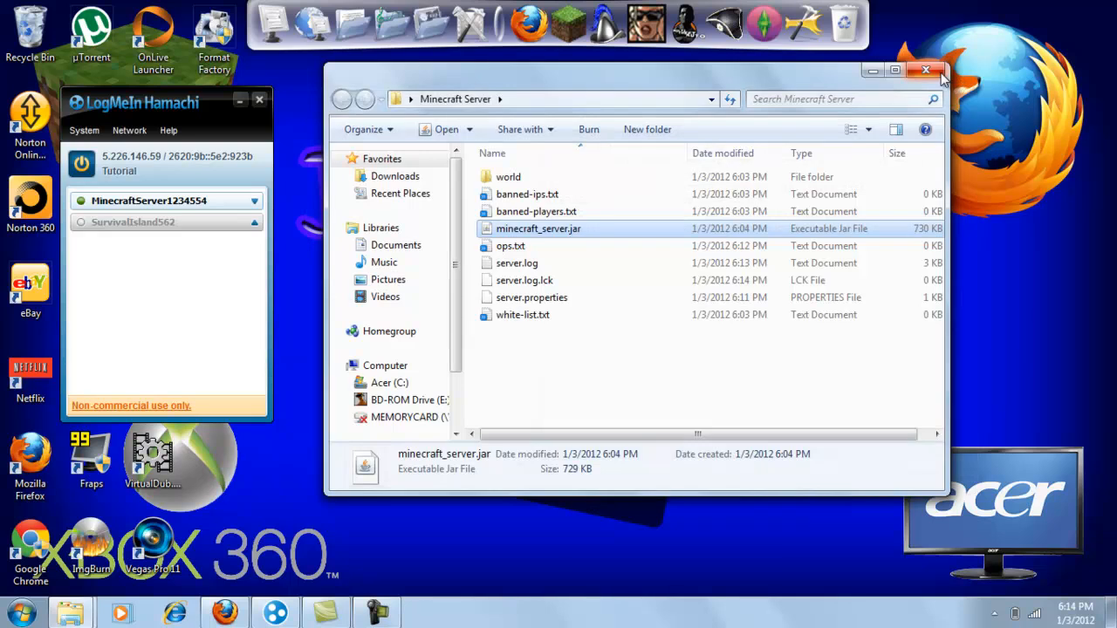
left_click(930, 71)
- Reopen the Minecraft Server folder, launch minecraft_server.jar once more, and close both windows
double_click(578, 283)
double_click(564, 230)
left_click(899, 98)
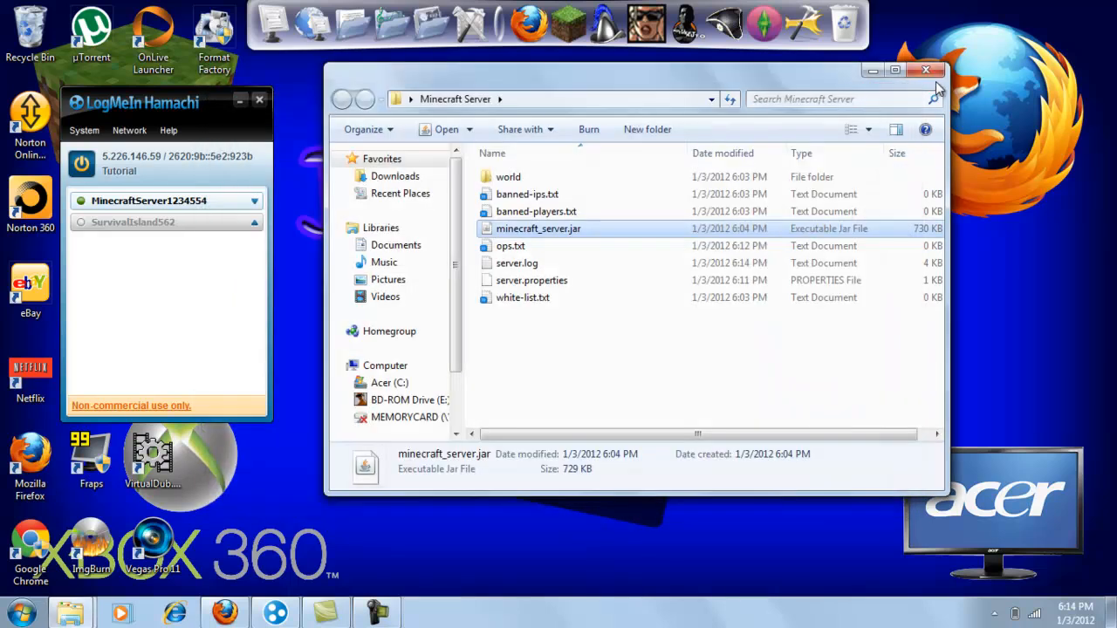
left_click(925, 70)
left_click_drag(287, 116, 843, 465)
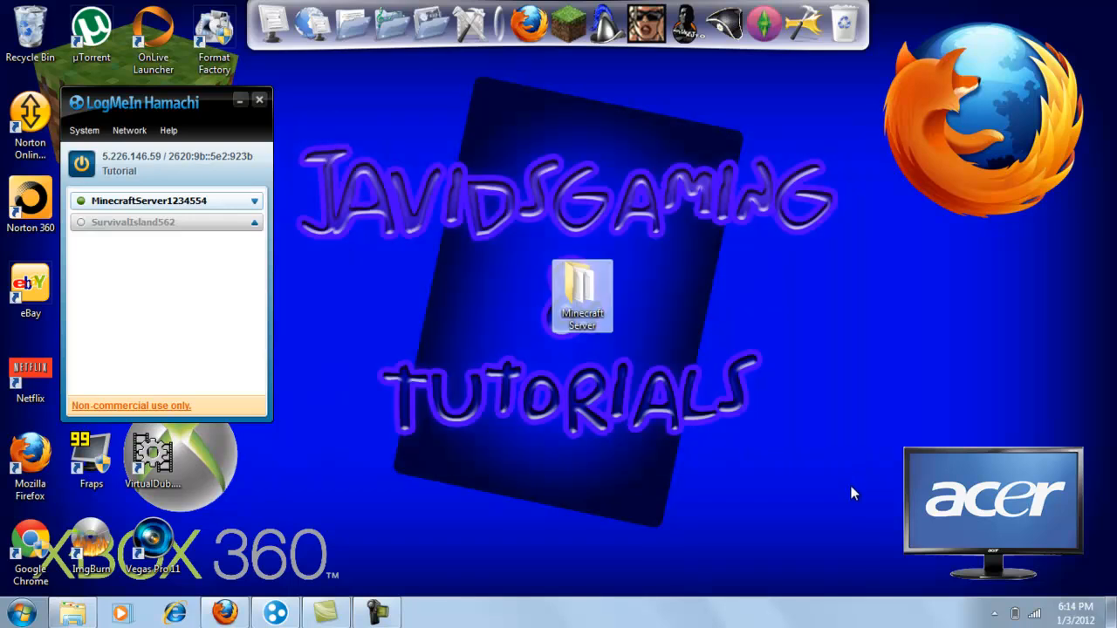
left_click_drag(293, 123, 874, 471)
left_click(377, 612)
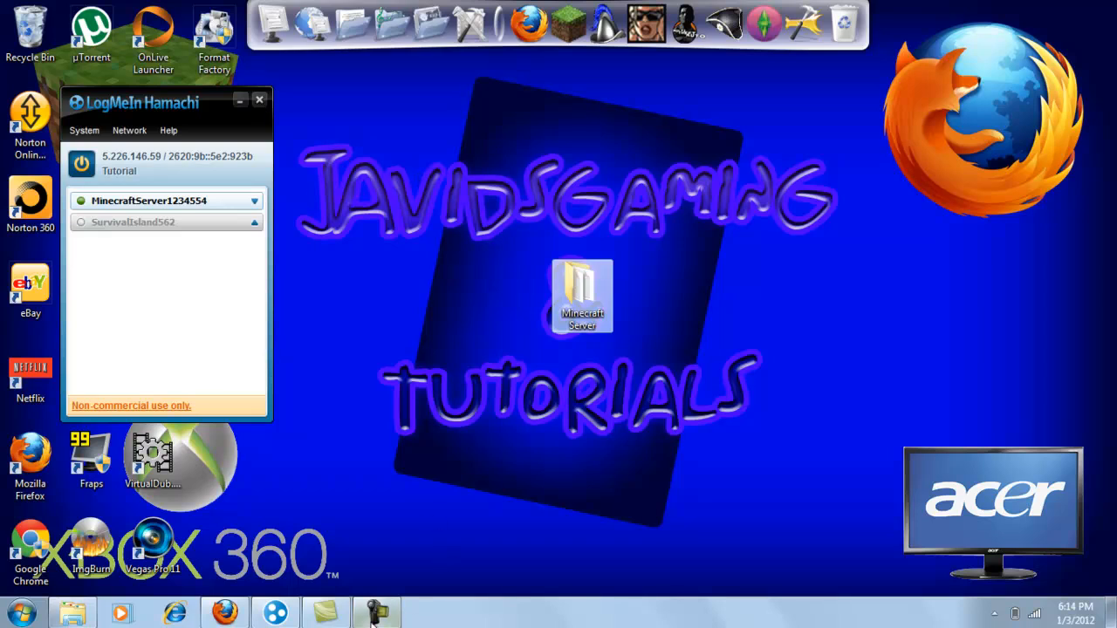